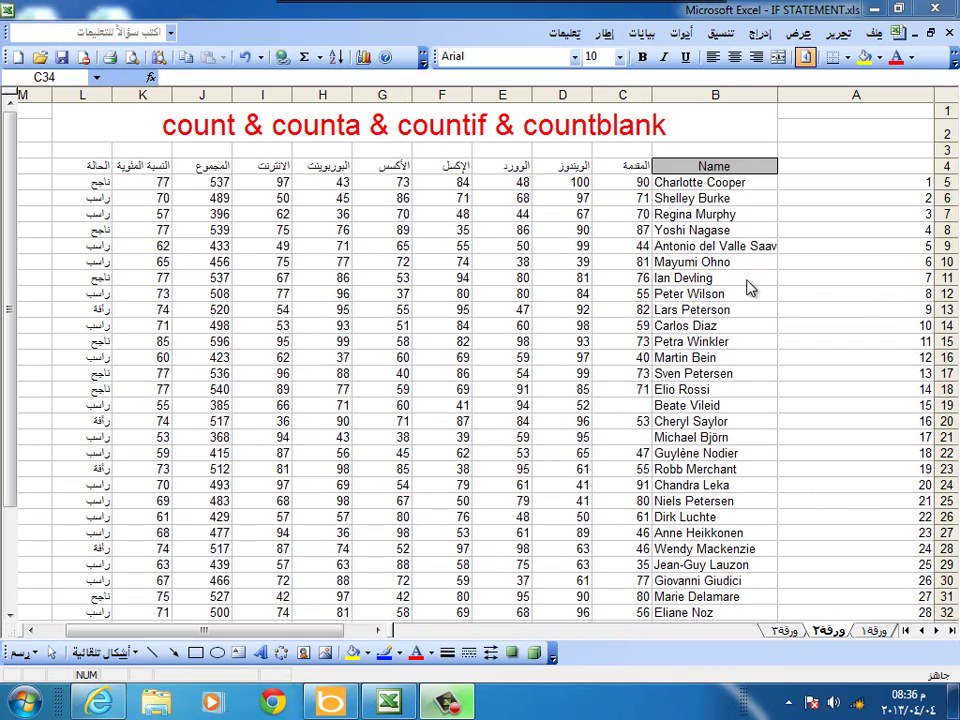
Step: Browse the grades sheet to review the score column and the count label in B35
{"action": "scroll", "coordinate": [746, 279], "scroll_direction": "down", "scroll_amount": 2}
{"action": "scroll", "coordinate": [748, 283], "scroll_direction": "down", "scroll_amount": 1}
{"action": "scroll", "coordinate": [747, 281], "scroll_direction": "up", "scroll_amount": 3}
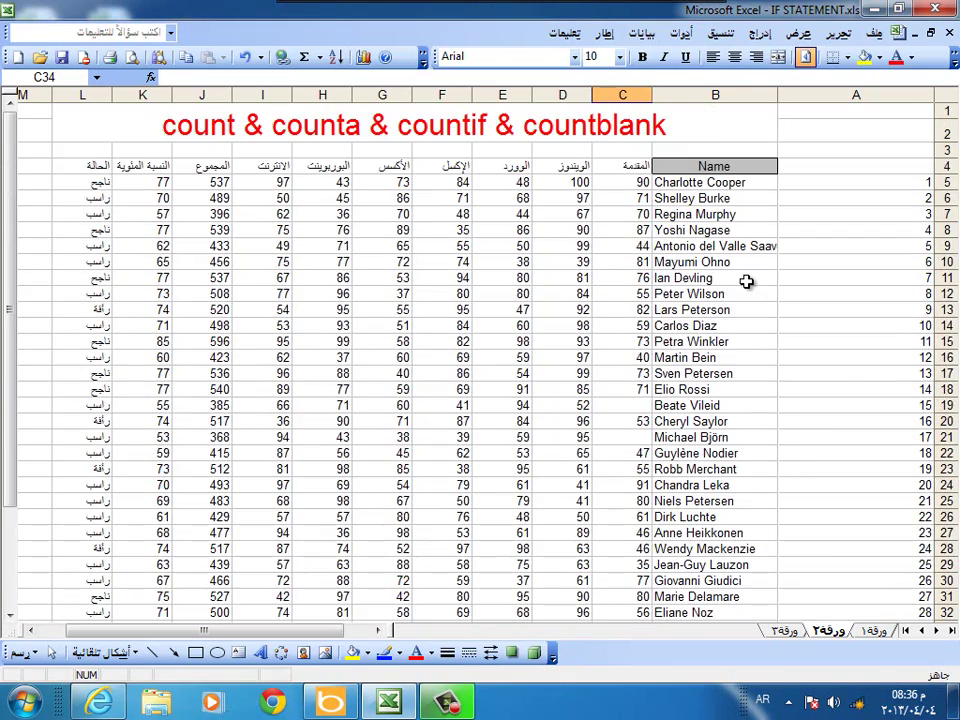
{"action": "scroll", "coordinate": [748, 283], "scroll_direction": "down", "scroll_amount": 1}
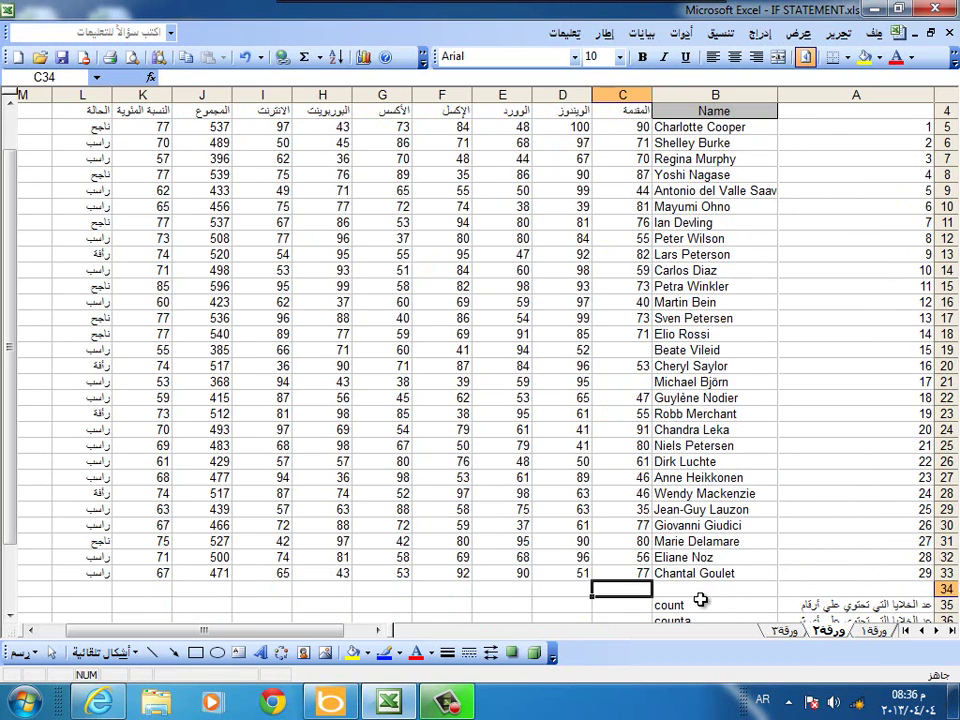
{"action": "scroll", "coordinate": [699, 589], "scroll_direction": "up", "scroll_amount": 1}
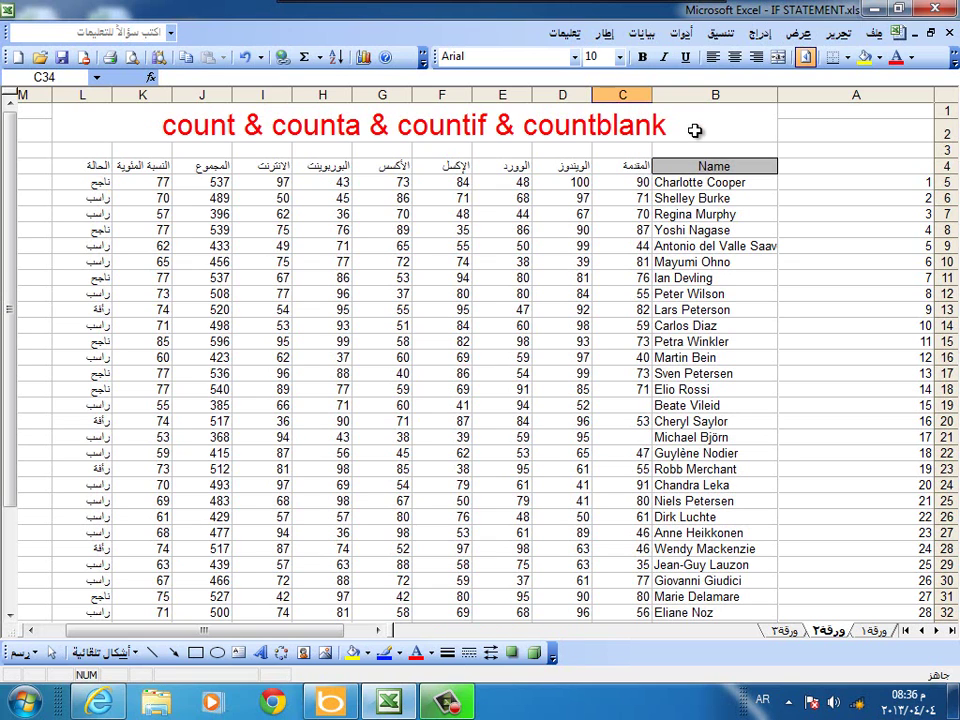
{"action": "scroll", "coordinate": [429, 65], "scroll_direction": "down", "scroll_amount": 1}
{"action": "scroll", "coordinate": [404, 60], "scroll_direction": "down", "scroll_amount": 3}
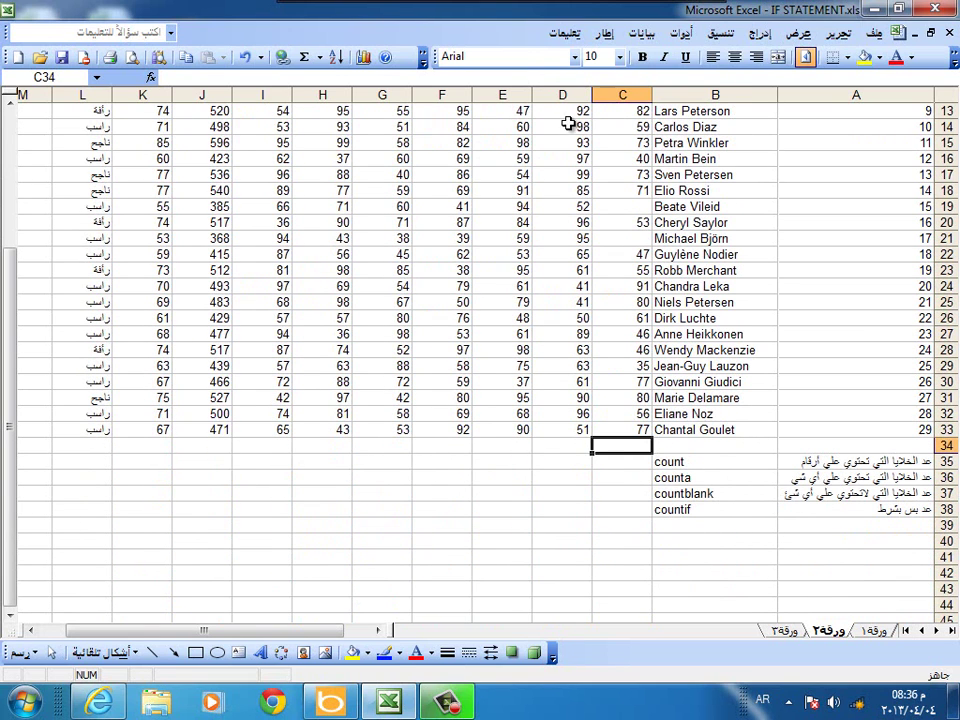
{"action": "left_click", "coordinate": [698, 462]}
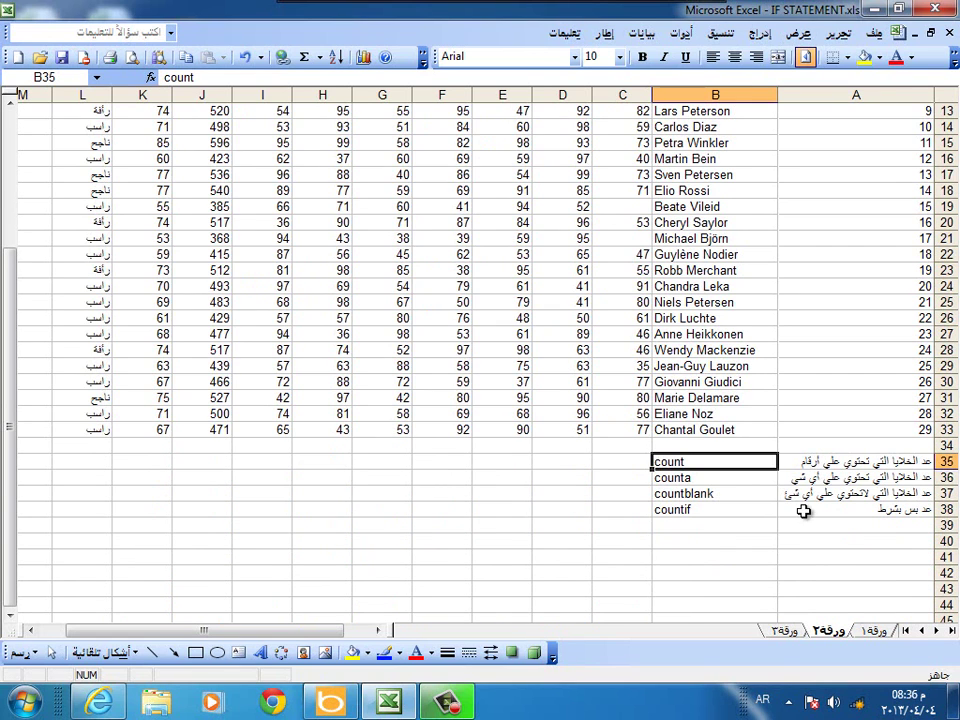
{"action": "scroll", "coordinate": [800, 505], "scroll_direction": "up", "scroll_amount": 4}
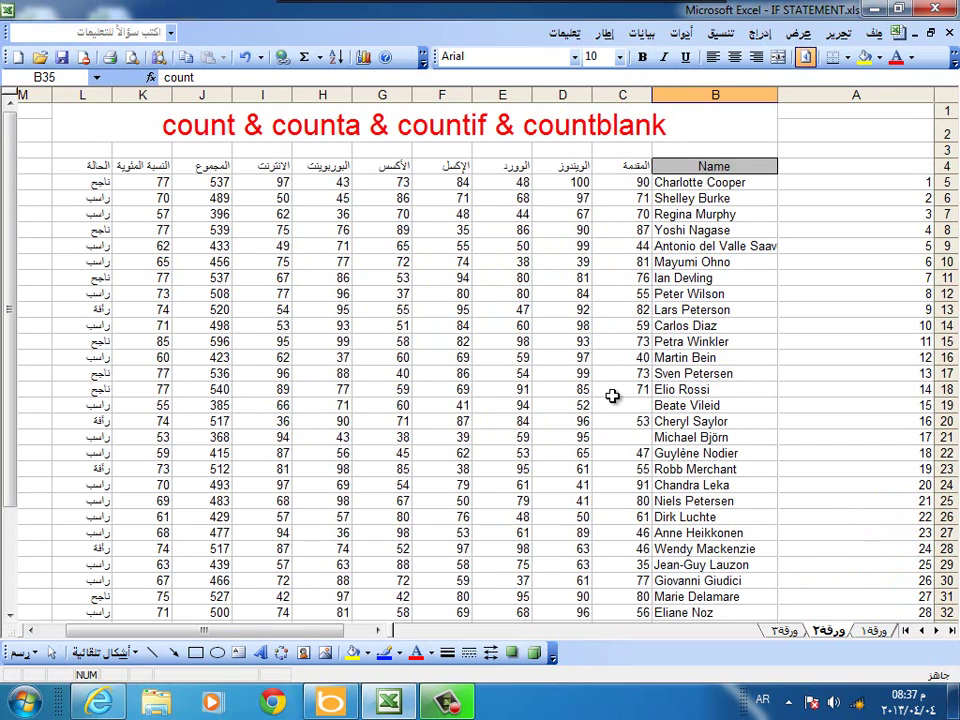
{"action": "scroll", "coordinate": [612, 422], "scroll_direction": "down", "scroll_amount": 2}
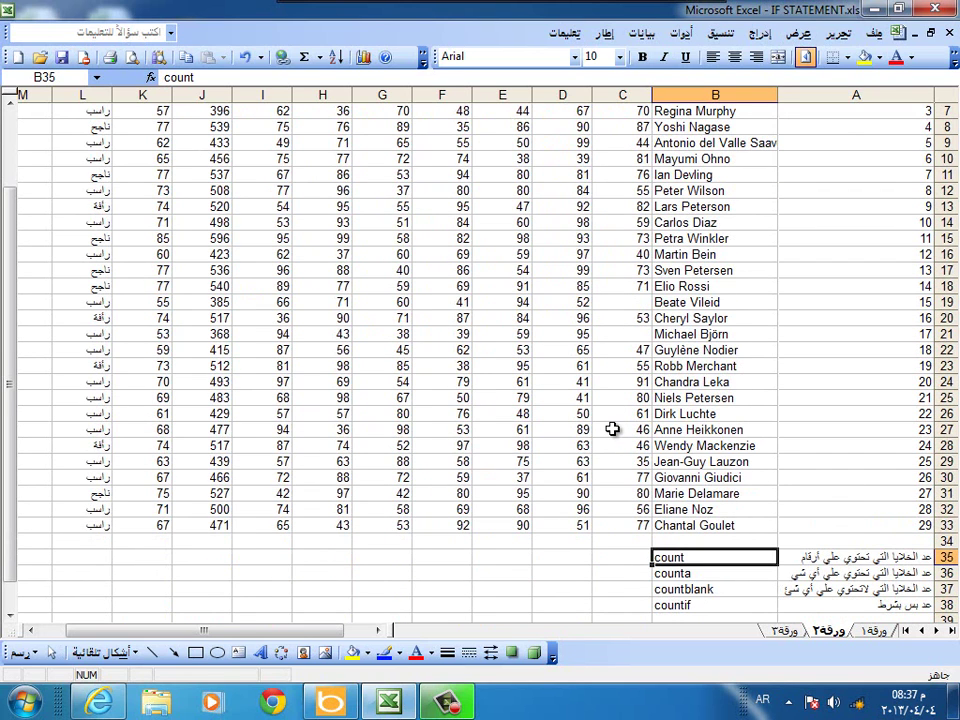
Step: Enter the letters A in C19, B in C21 and A in C25 instead of scores
{"action": "left_click", "coordinate": [614, 304]}
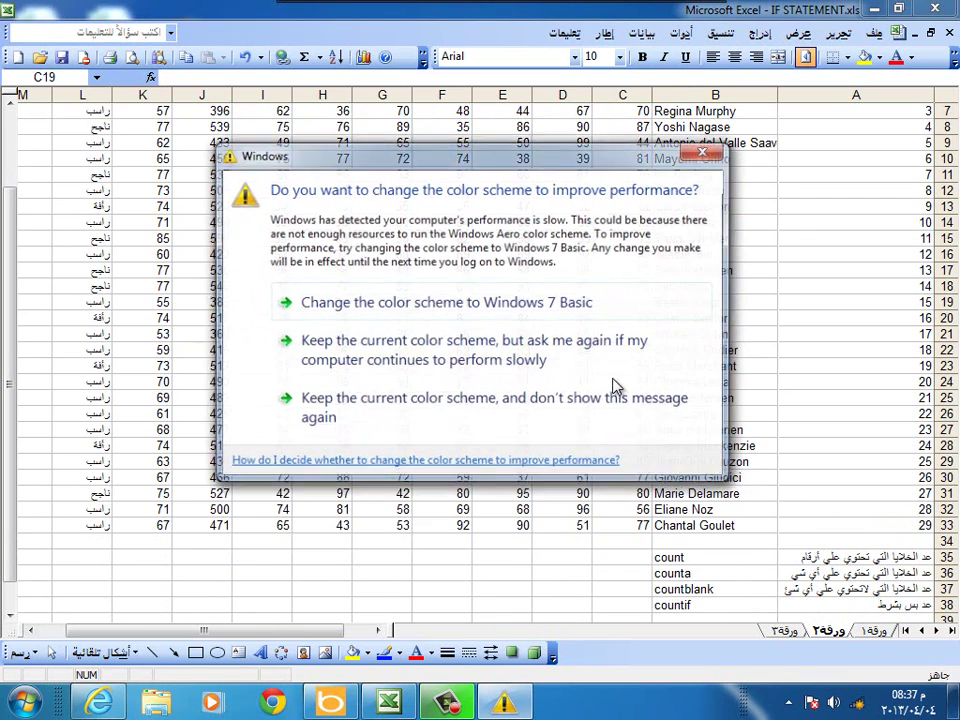
{"action": "left_click", "coordinate": [705, 150]}
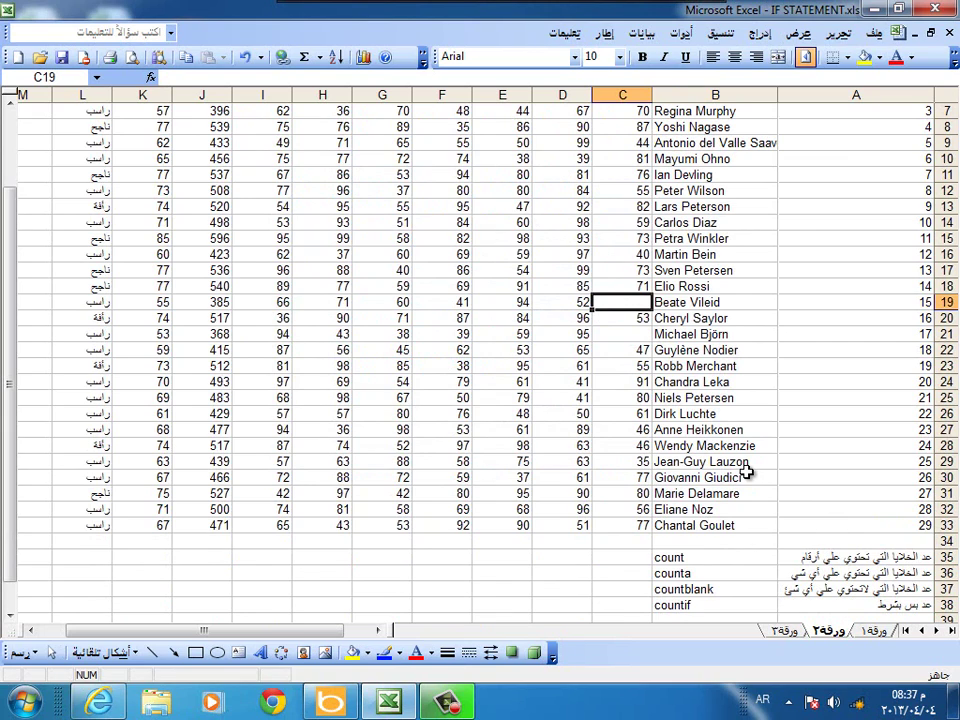
{"action": "key", "text": "alt+shift"}
{"action": "type", "text": "A"}
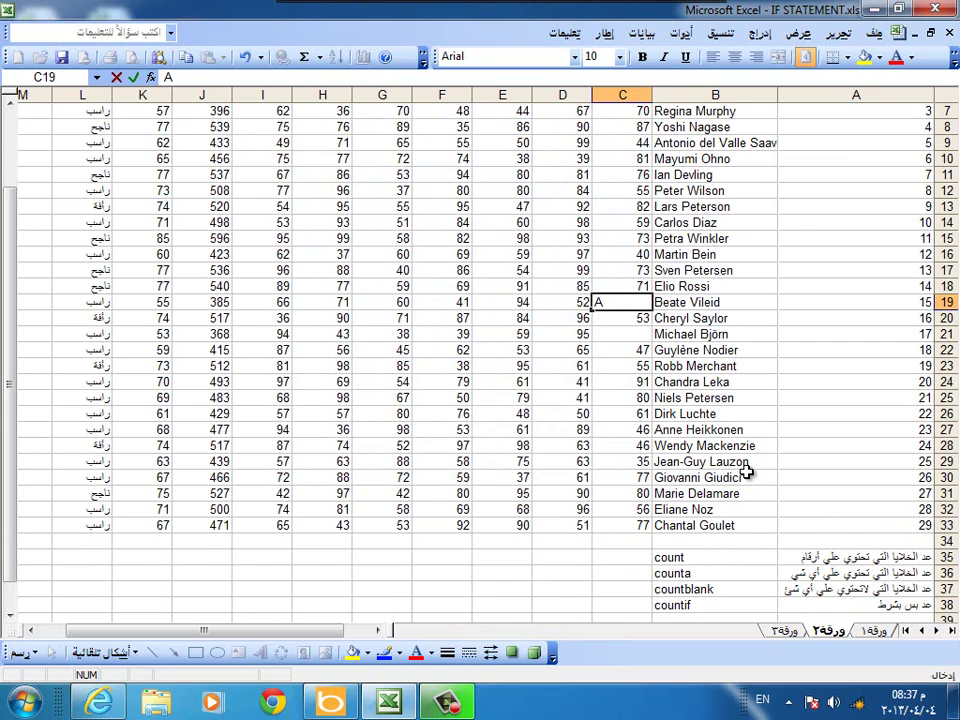
{"action": "left_click", "coordinate": [630, 334]}
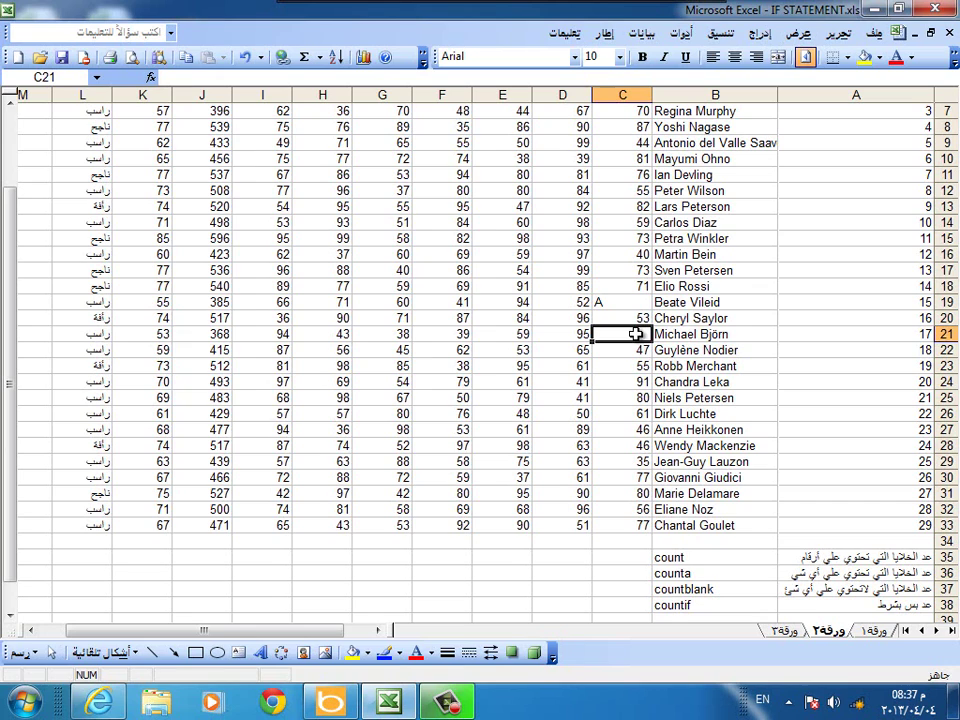
{"action": "type", "text": "B"}
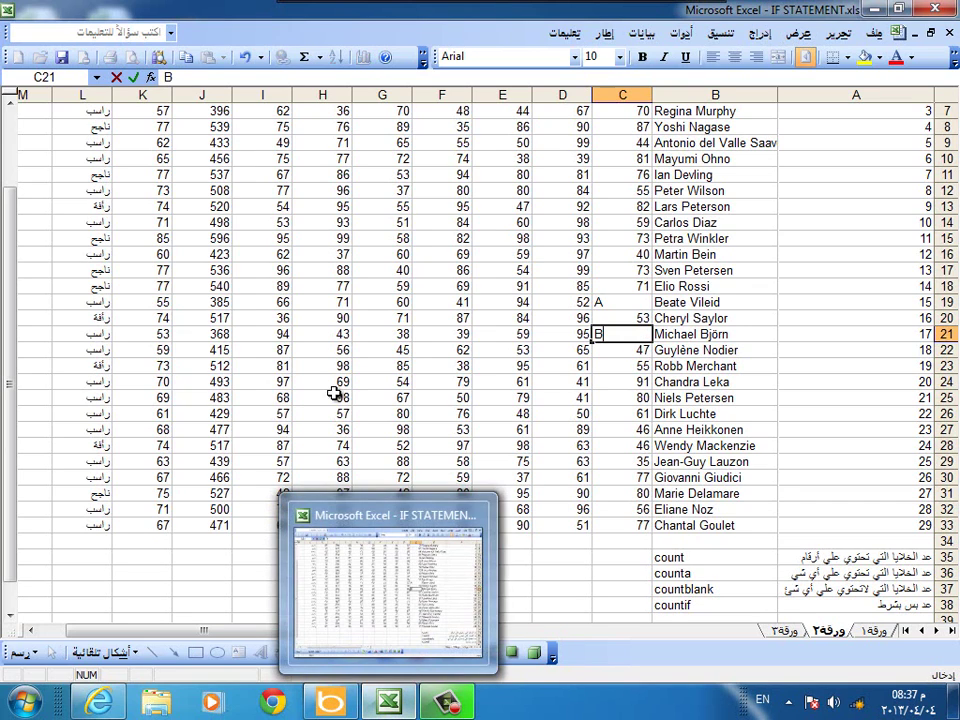
{"action": "left_click", "coordinate": [616, 397]}
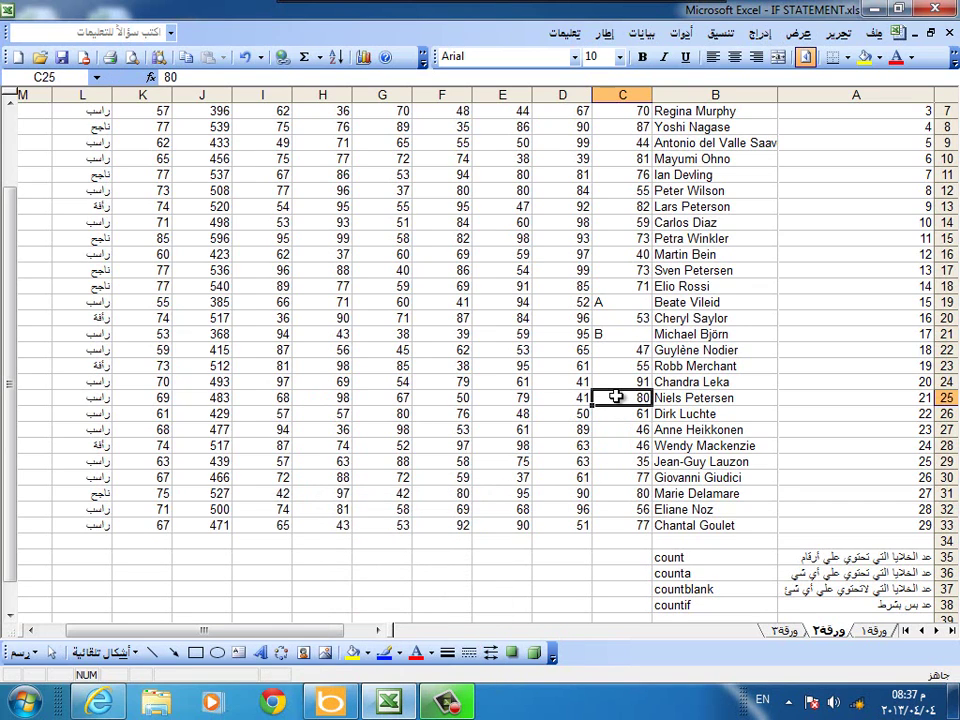
{"action": "type", "text": "A"}
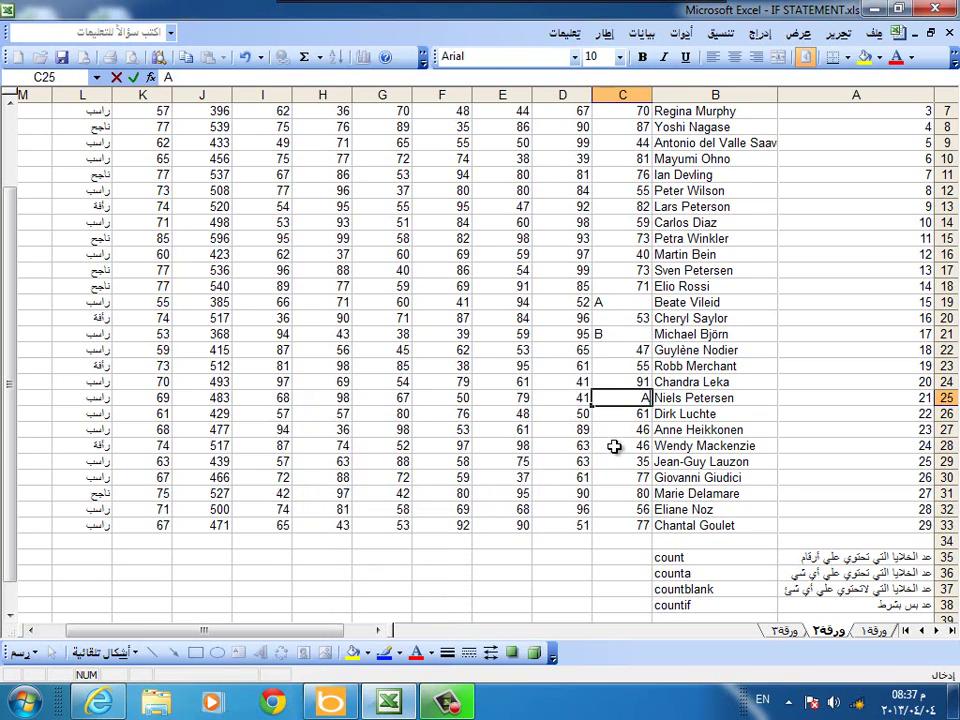
{"action": "left_click", "coordinate": [510, 495]}
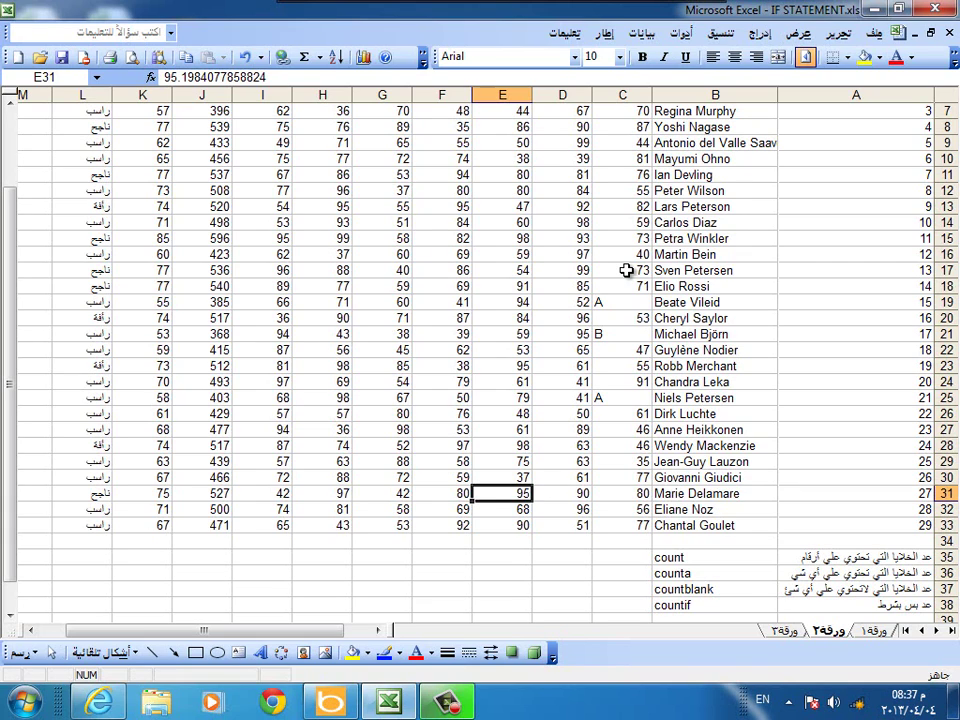
Step: Append the word تاريخ to the count description in A35 so it covers dates
{"action": "double_click", "coordinate": [800, 559]}
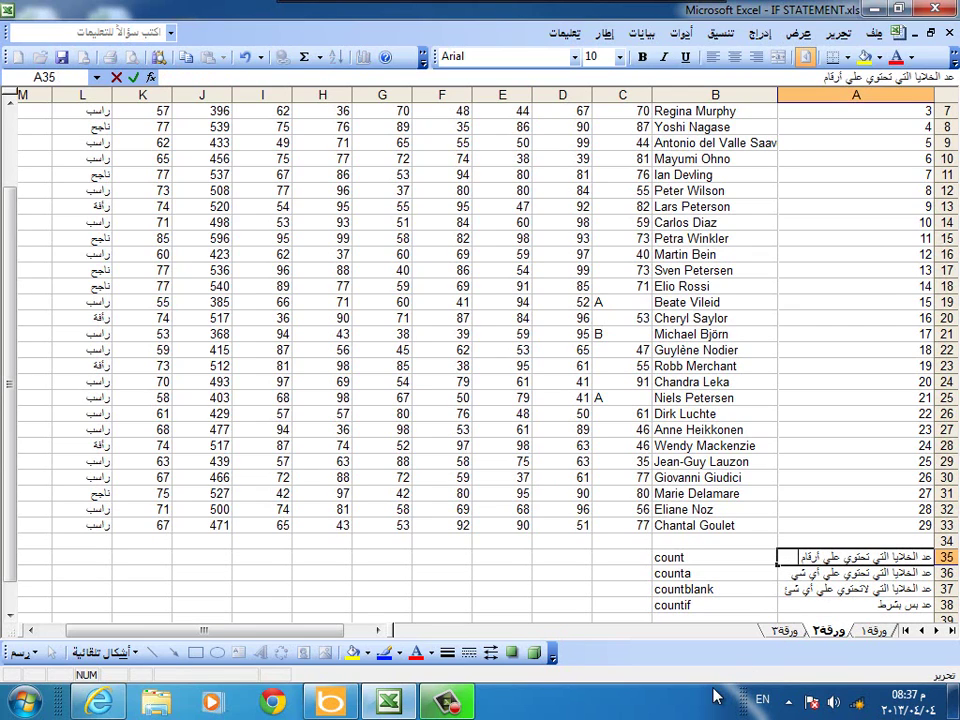
{"action": "type", "text": "j"}
{"action": "key", "text": "BackSpace"}
{"action": "key", "text": "alt+shift"}
{"action": "type", "text": " تار"}
{"action": "type", "text": "ي"}
{"action": "type", "text": "خ"}
{"action": "key", "text": "Return"}
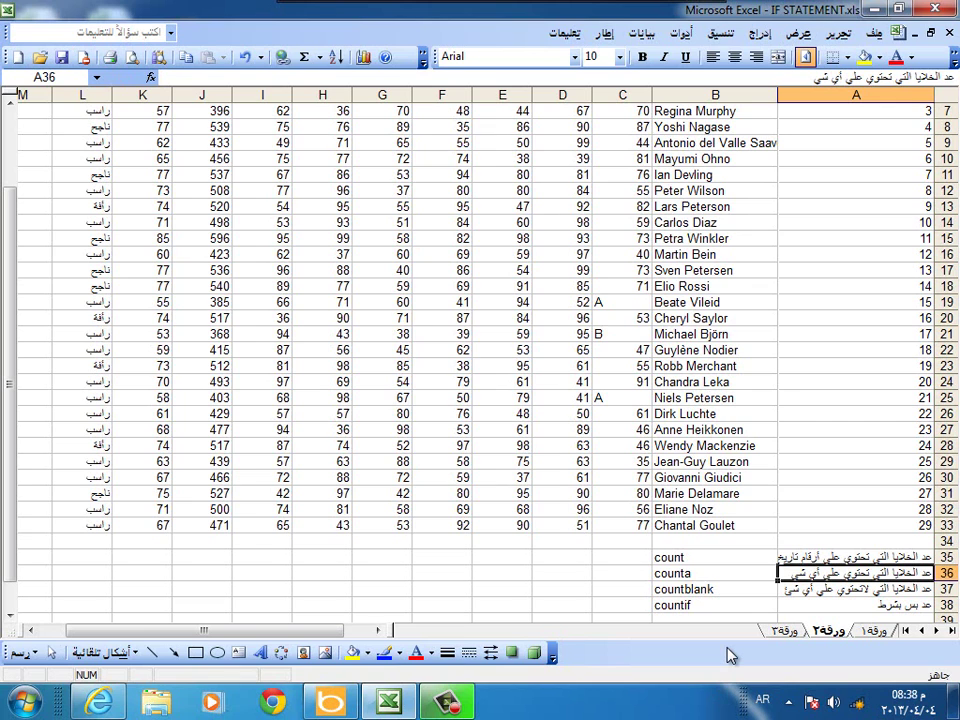
Step: Clear the score in C27, dropping the J27 total to 431, then select C34
{"action": "scroll", "coordinate": [540, 510], "scroll_direction": "up", "scroll_amount": 2}
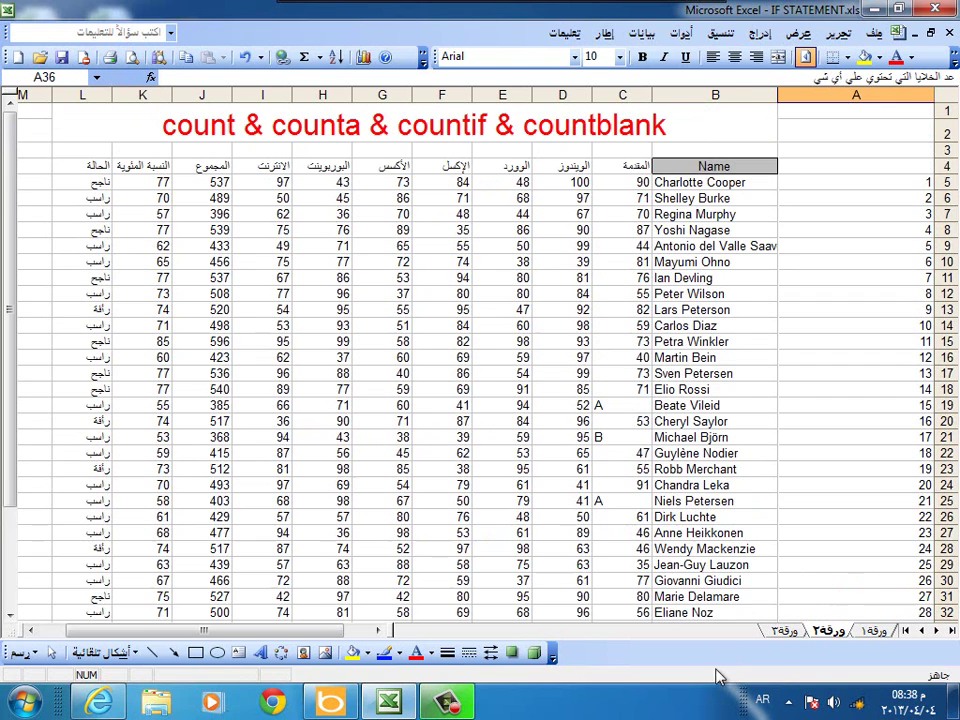
{"action": "scroll", "coordinate": [506, 502], "scroll_direction": "down", "scroll_amount": 1}
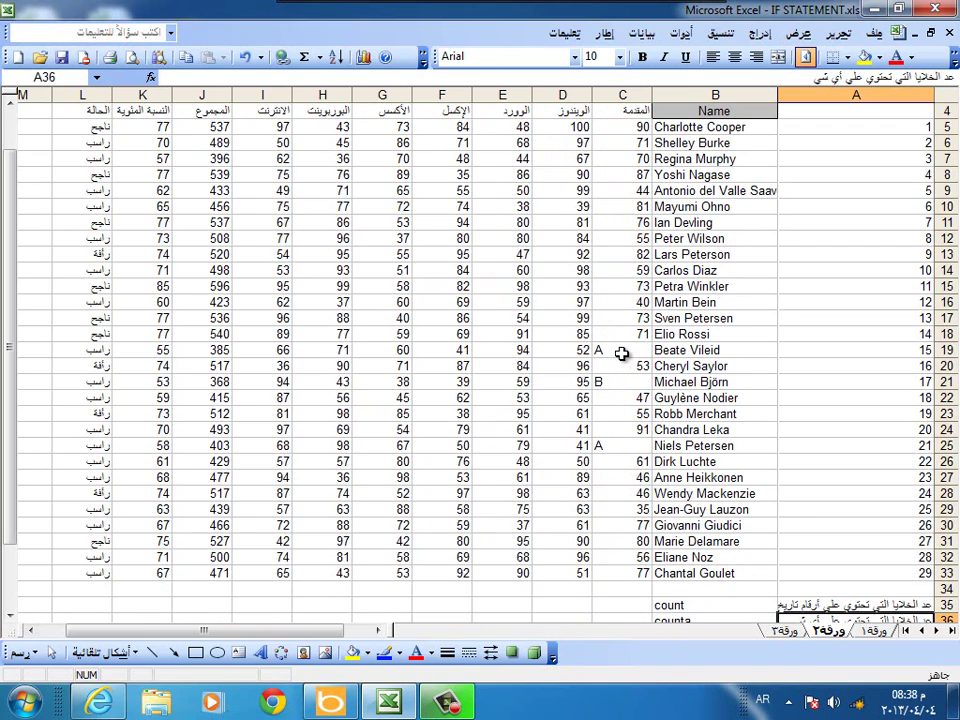
{"action": "left_click", "coordinate": [620, 478]}
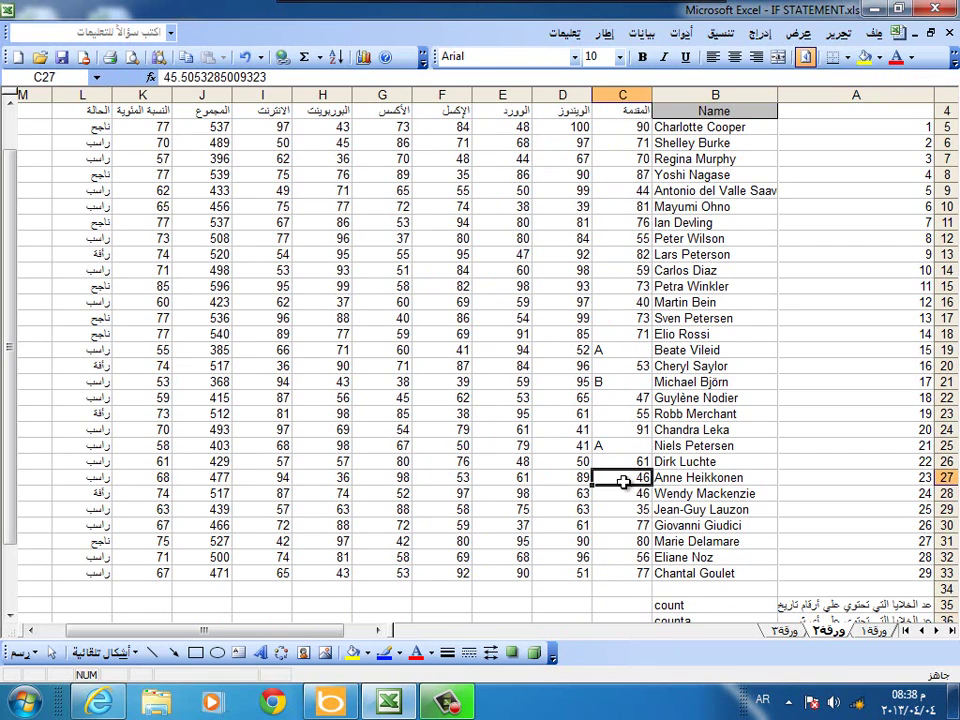
{"action": "key", "text": "Delete"}
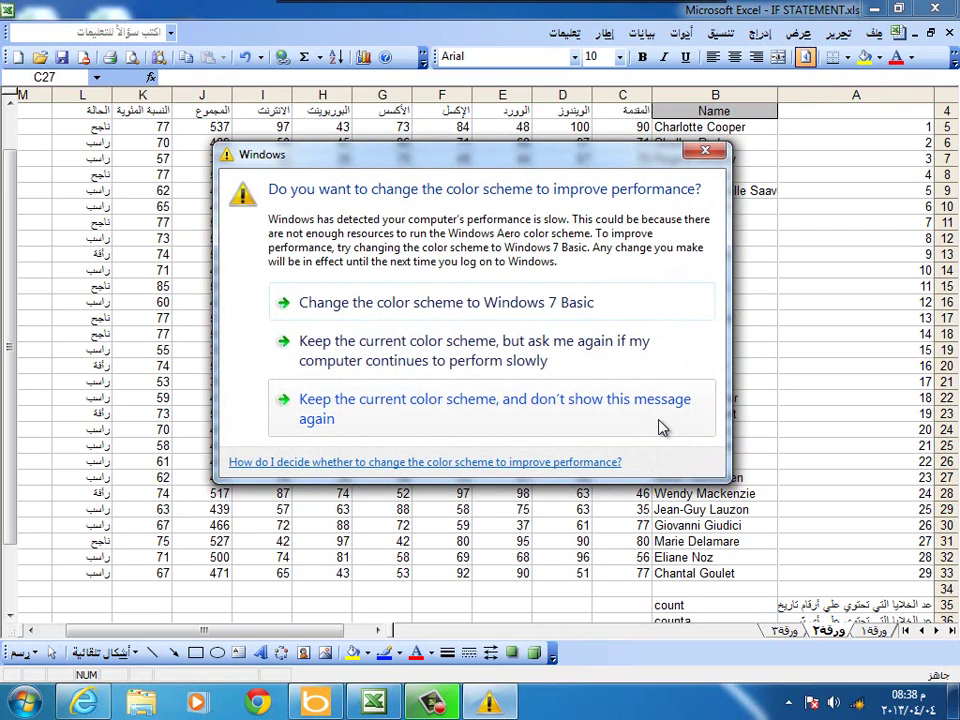
{"action": "left_click", "coordinate": [705, 151]}
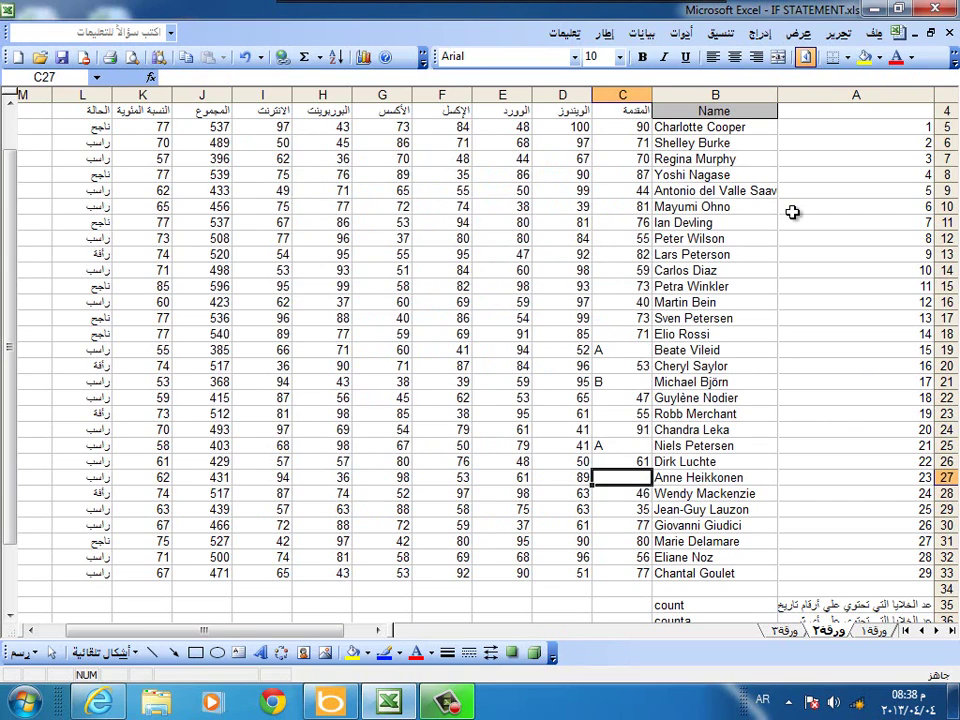
{"action": "left_click", "coordinate": [636, 590]}
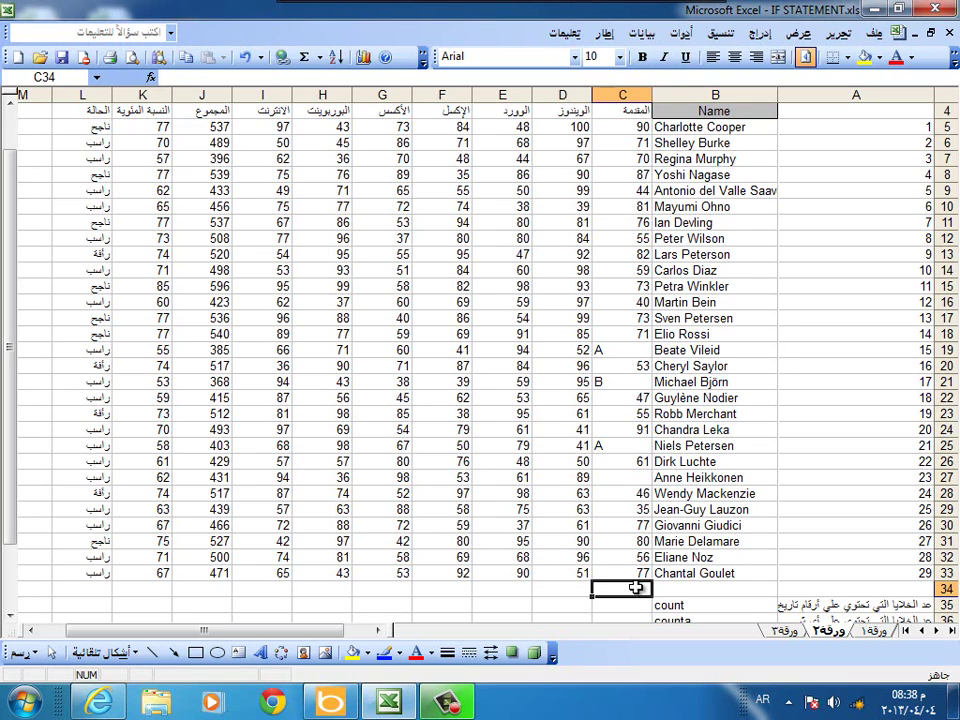
Step: Label B34 'عدد الخلايا التي تحتوي علي أرقام' for the numeric-cell count
{"action": "key", "text": "alt+i"}
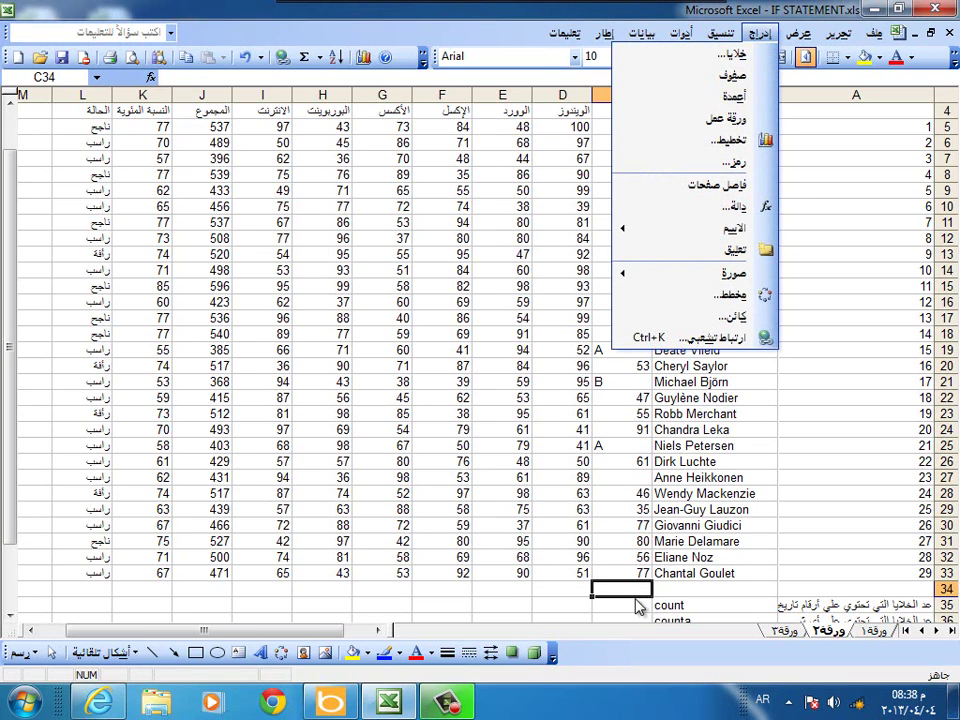
{"action": "left_click", "coordinate": [628, 590]}
{"action": "left_click", "coordinate": [690, 590]}
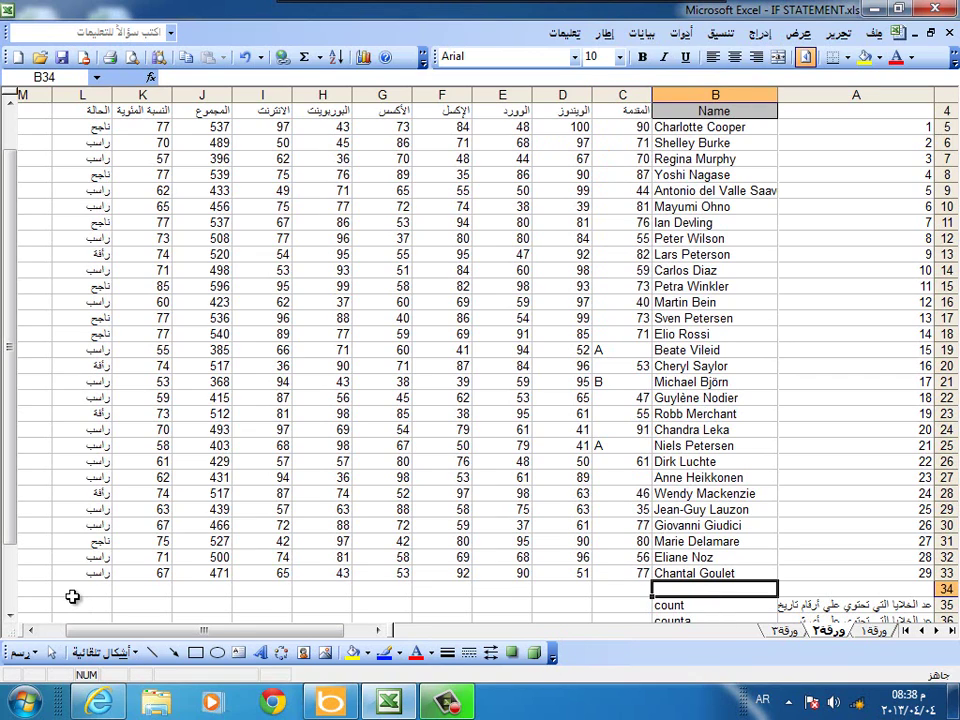
{"action": "type", "text": "ع"}
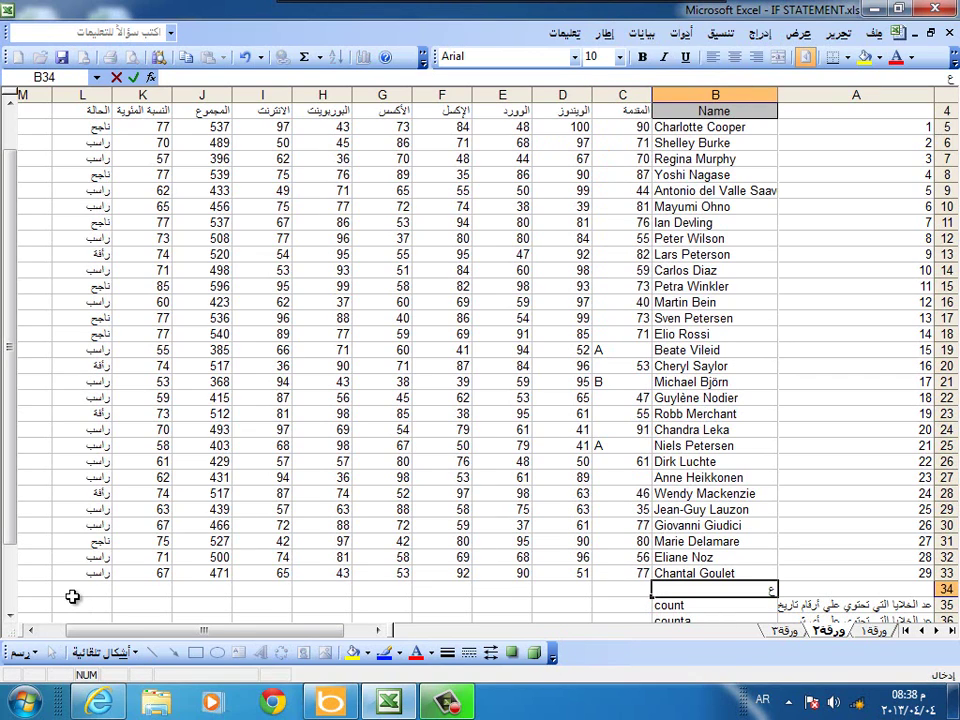
{"action": "type", "text": "دد ال"}
{"action": "type", "text": "خلاي"}
{"action": "type", "text": "ا الت"}
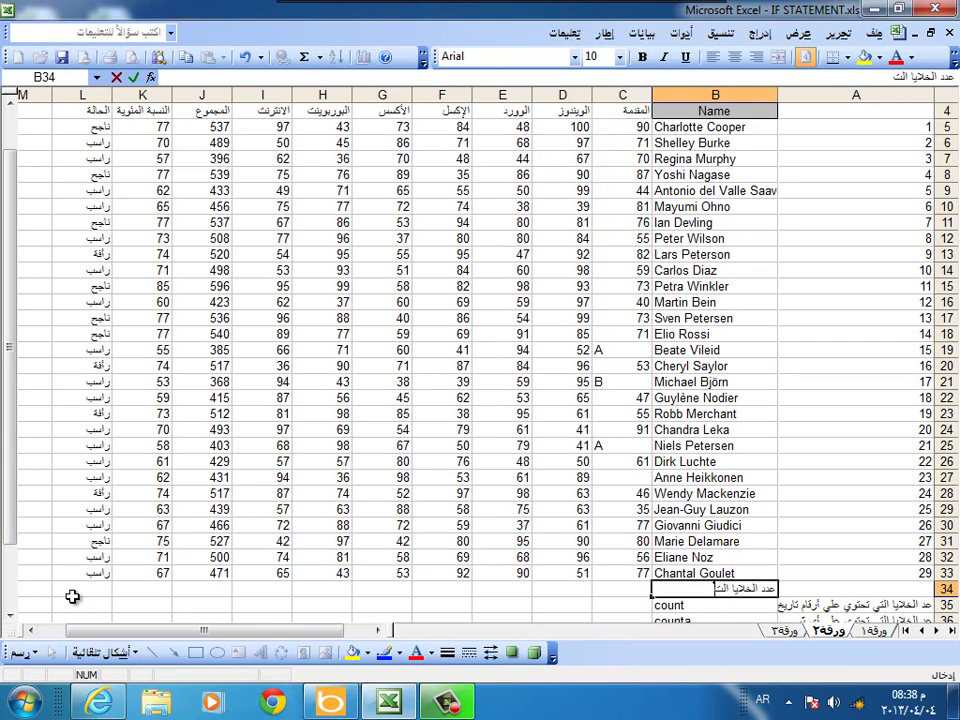
{"action": "type", "text": "ي تح"}
{"action": "type", "text": "توي"}
{"action": "type", "text": " علي أ"}
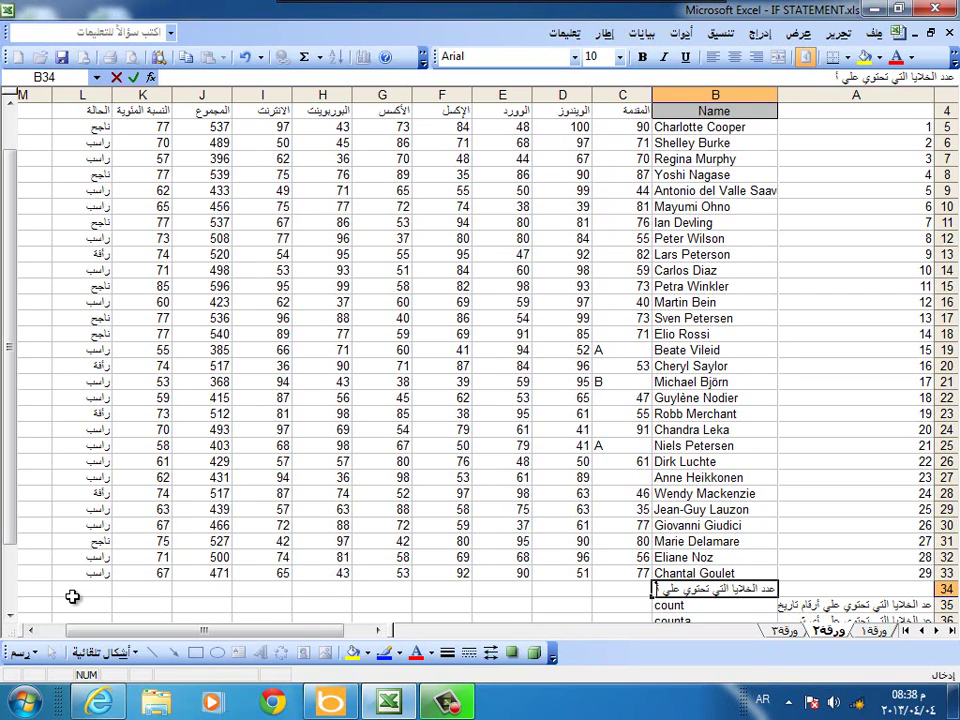
{"action": "type", "text": "رقا"}
{"action": "type", "text": "م"}
{"action": "key", "text": "Return"}
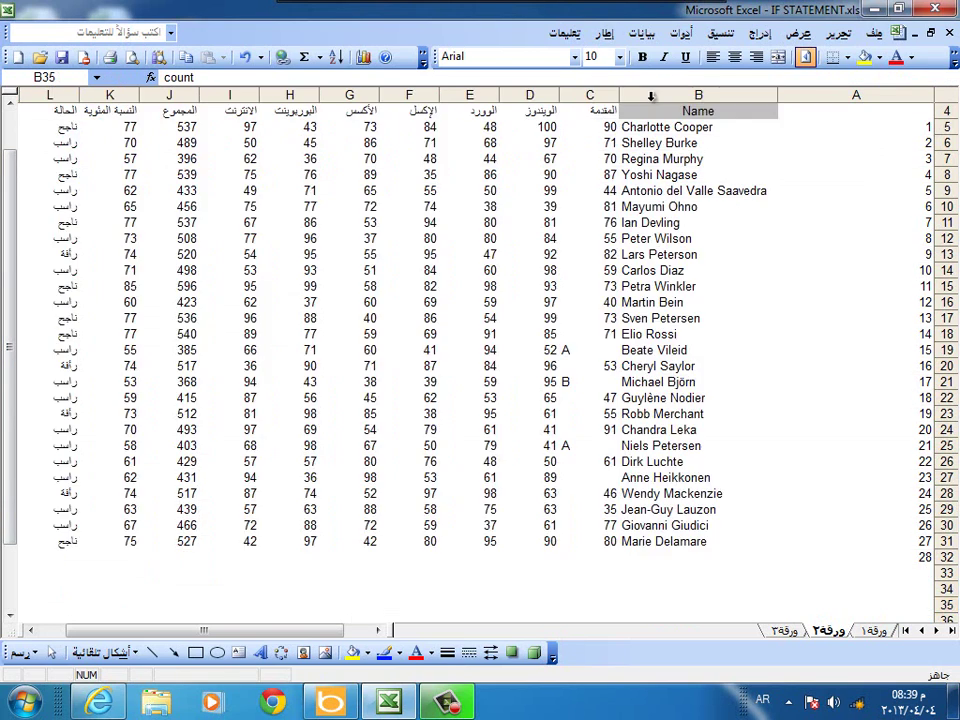
{"action": "left_click", "coordinate": [598, 586]}
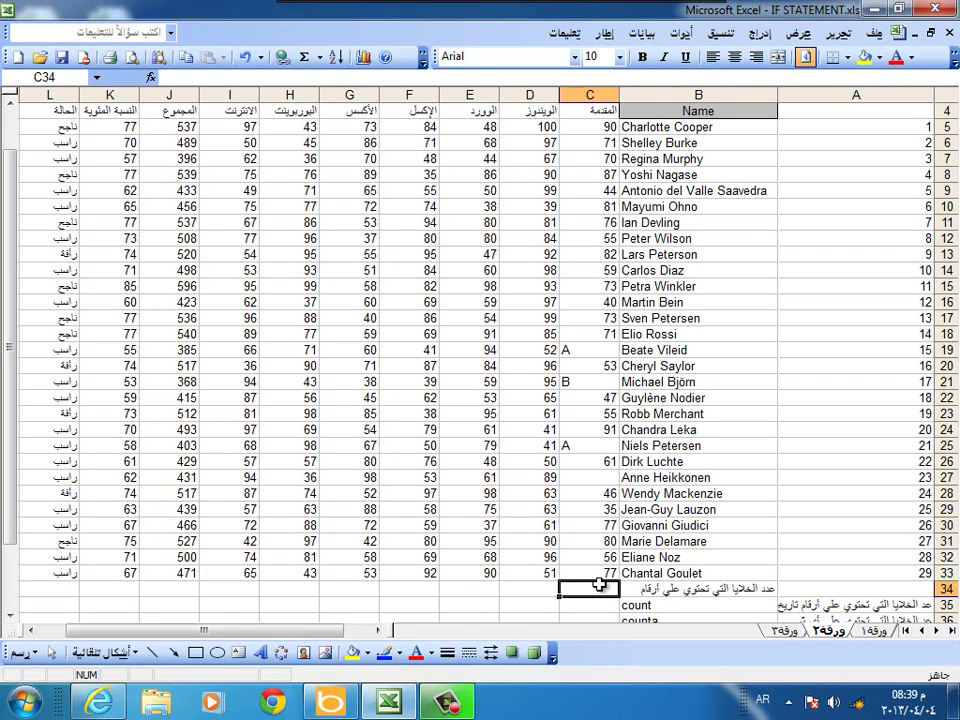
Step: Put =COUNT over the المقدمة score column in C34, returning 25
{"action": "left_click", "coordinate": [763, 34]}
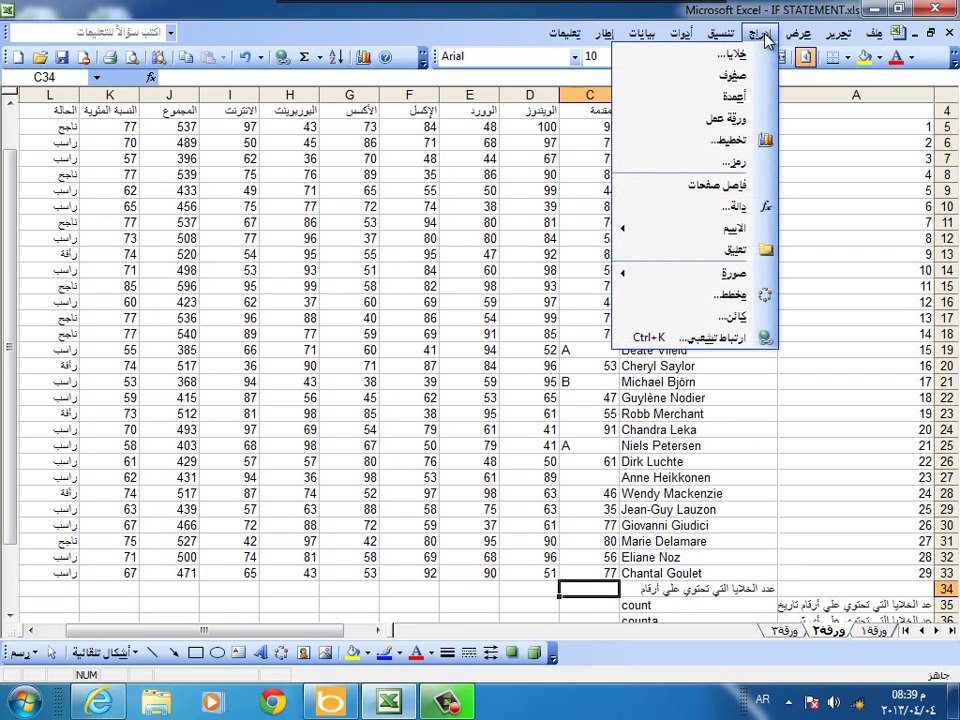
{"action": "left_click", "coordinate": [735, 206]}
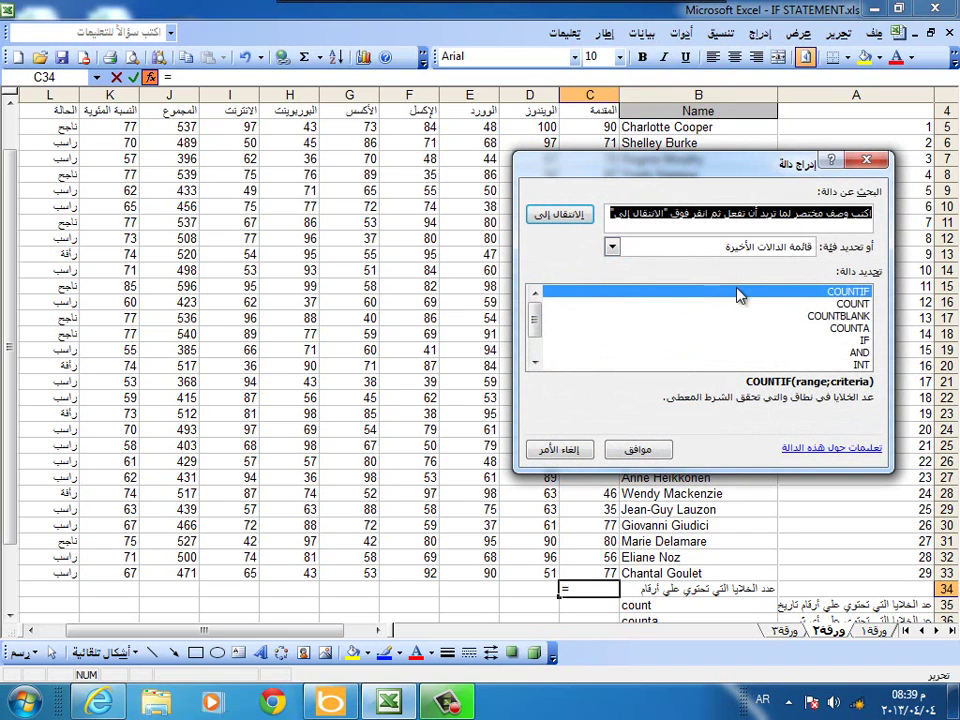
{"action": "type", "text": "ة"}
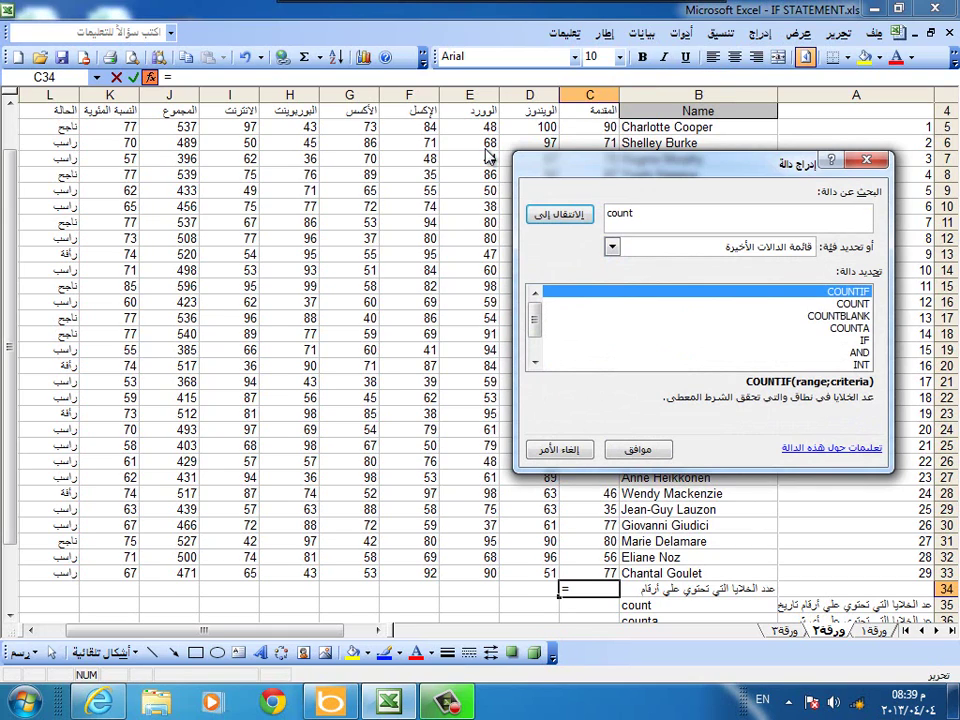
{"action": "key", "text": "Return"}
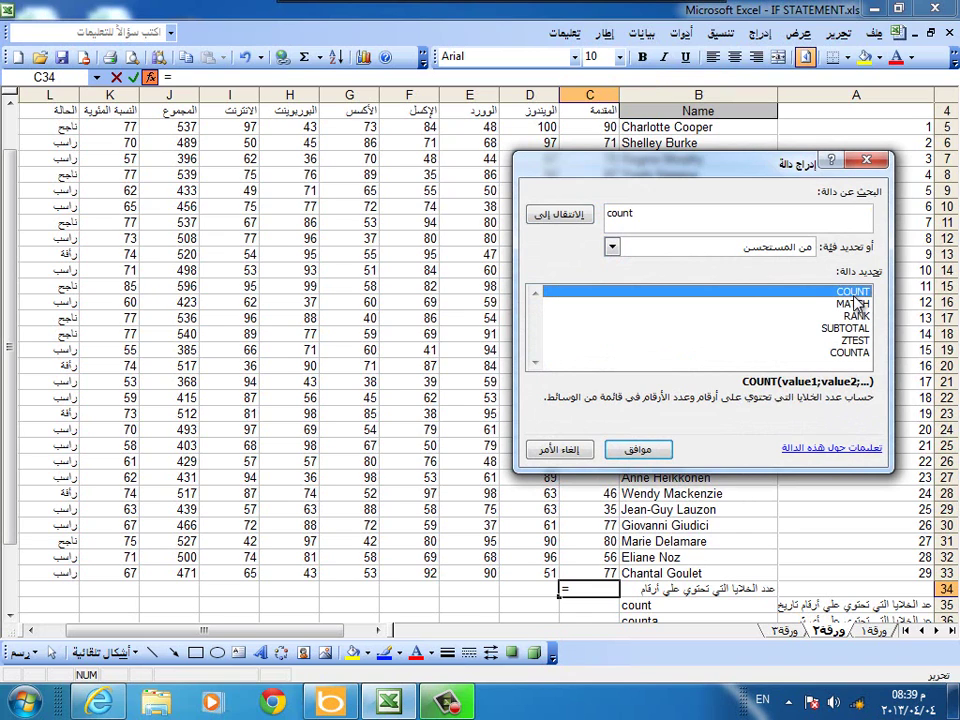
{"action": "left_click", "coordinate": [638, 450]}
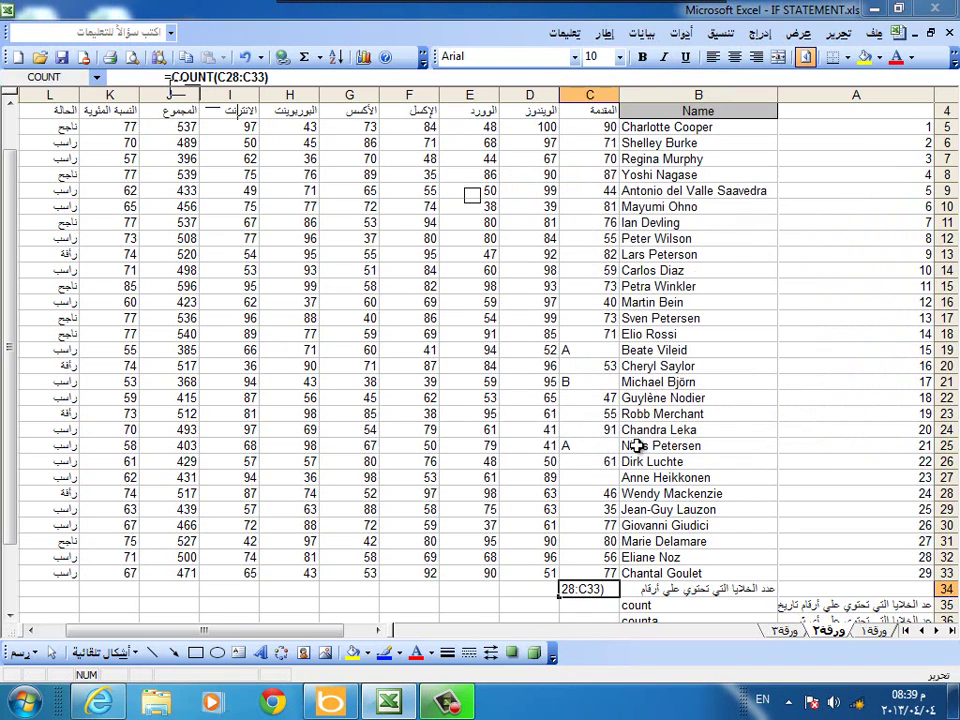
{"action": "left_click_drag", "start_coordinate": [740, 177], "coordinate": [268, 207]}
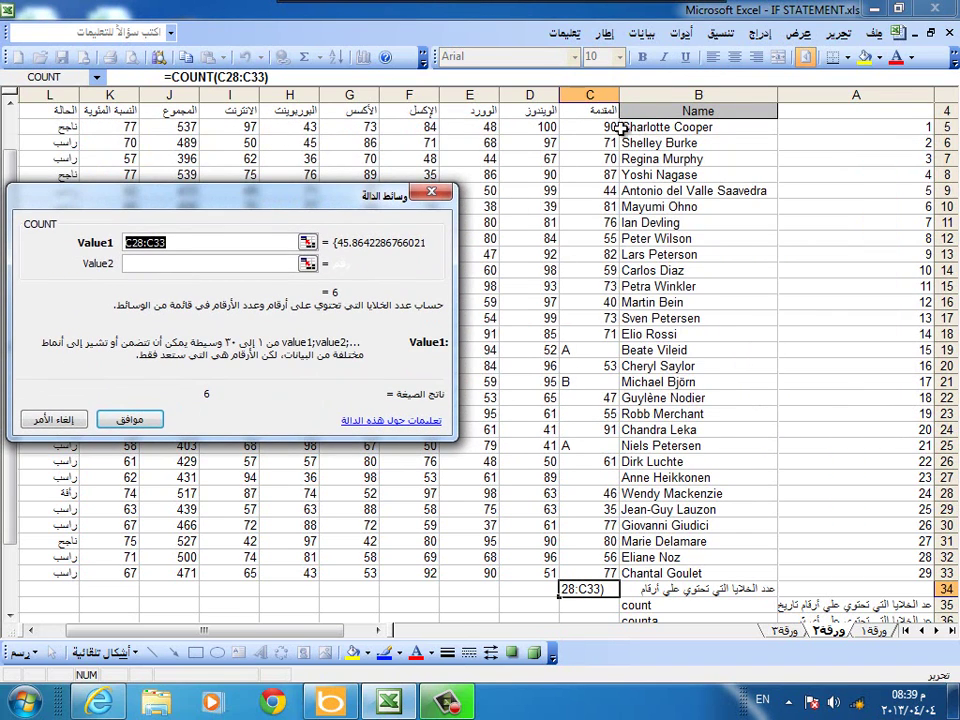
{"action": "mouse_move", "coordinate": [600, 127]}
{"action": "left_mouse_down"}
{"action": "mouse_move", "coordinate": [582, 431]}
{"action": "mouse_move", "coordinate": [585, 570]}
{"action": "left_mouse_up"}
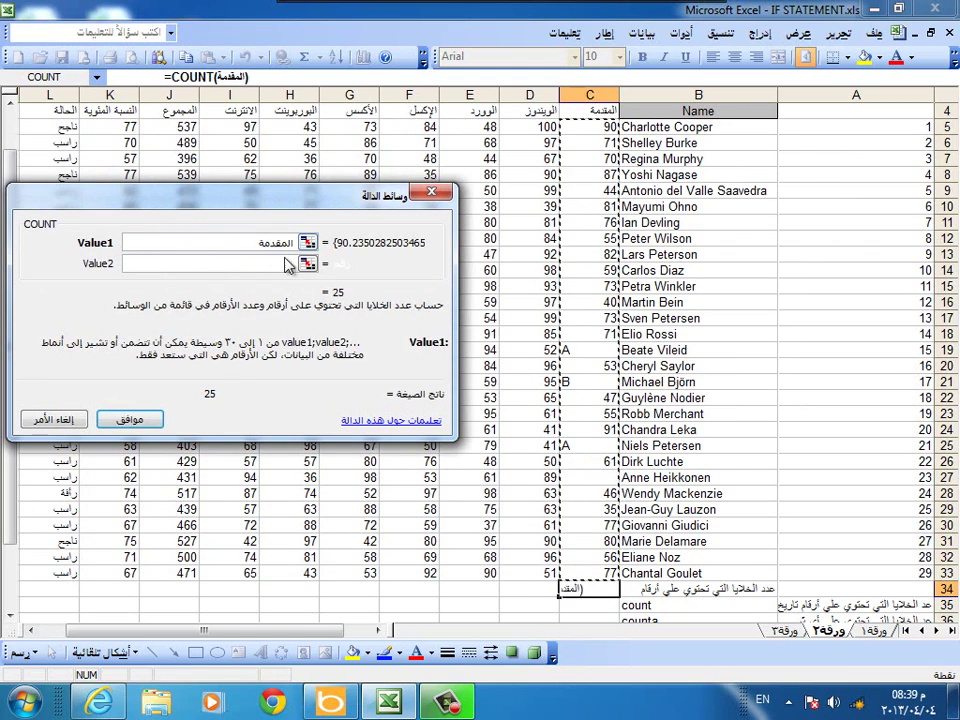
{"action": "left_click", "coordinate": [155, 420]}
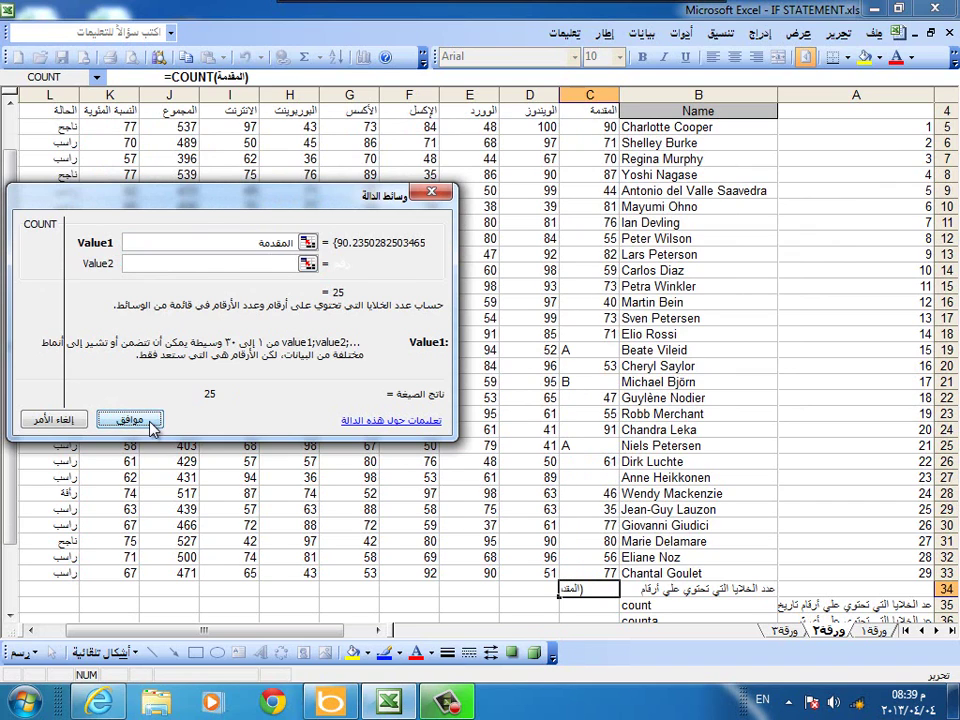
{"action": "left_click", "coordinate": [152, 424]}
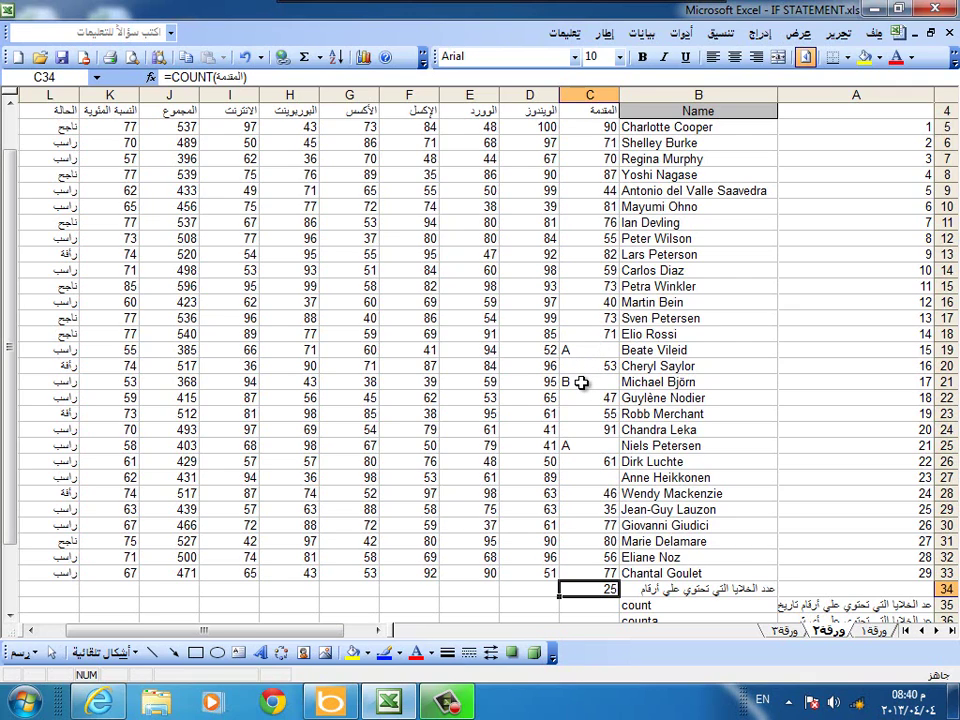
{"action": "left_click", "coordinate": [593, 478]}
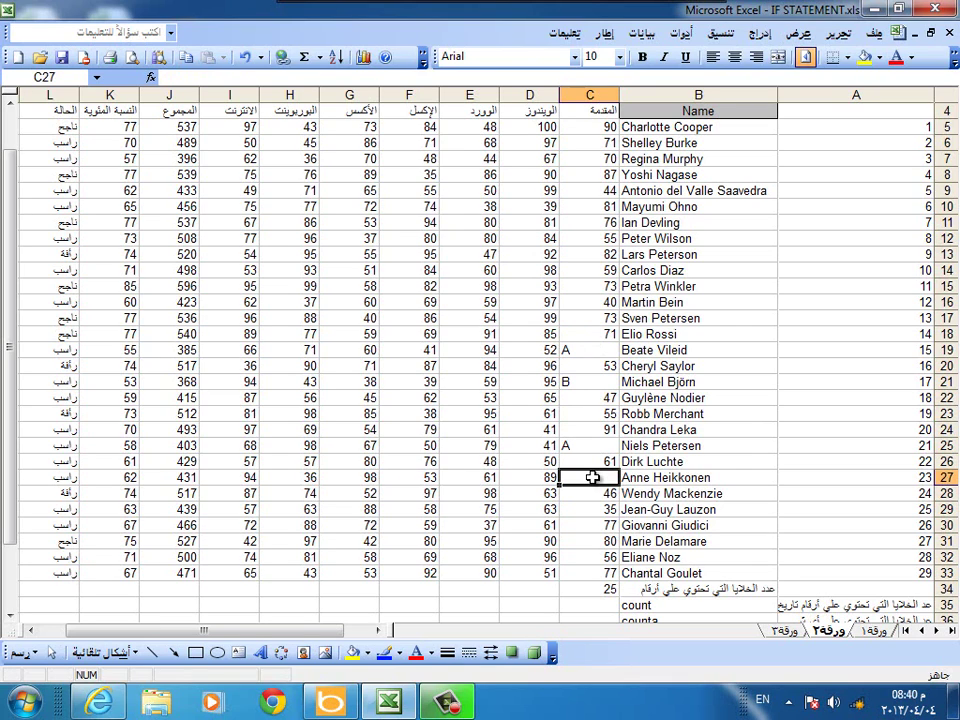
{"action": "scroll", "coordinate": [600, 478], "scroll_direction": "down", "scroll_amount": 1}
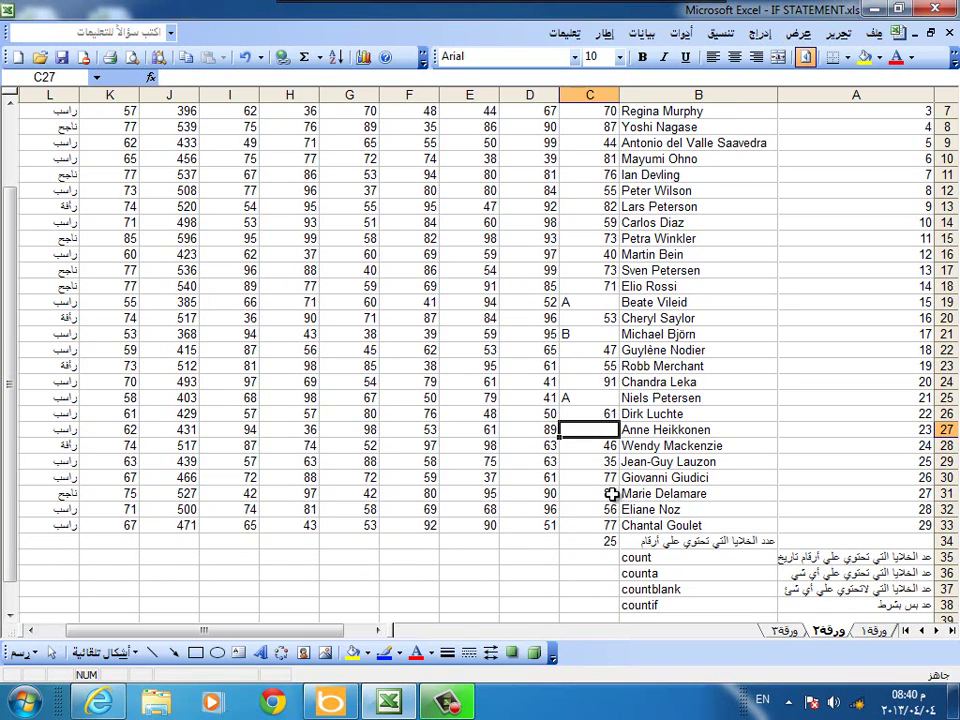
{"action": "left_click", "coordinate": [674, 574]}
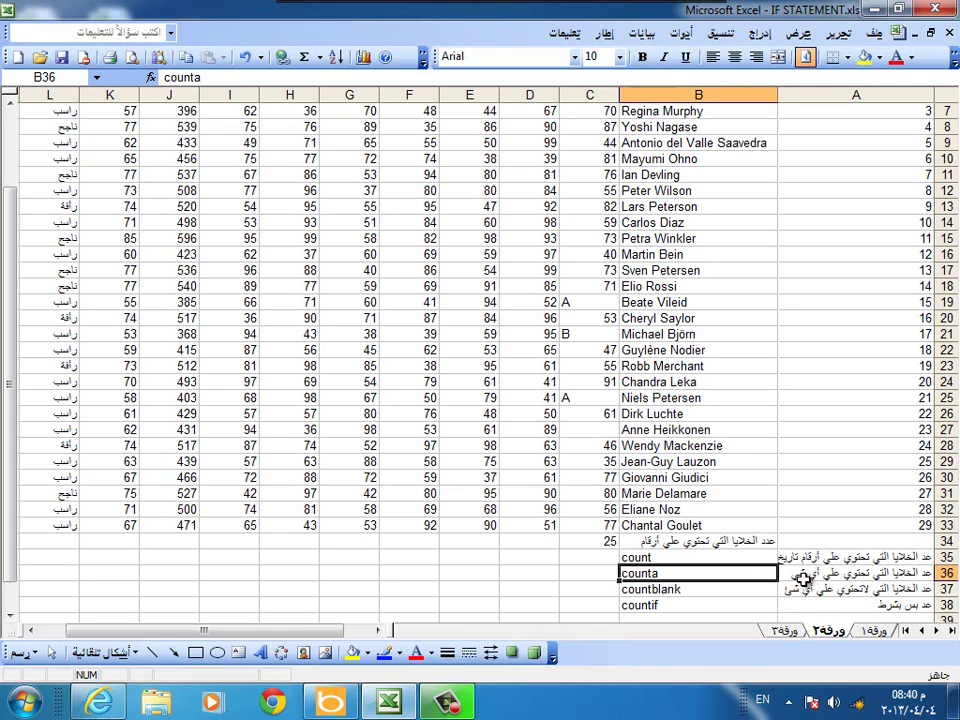
{"action": "left_click", "coordinate": [582, 574]}
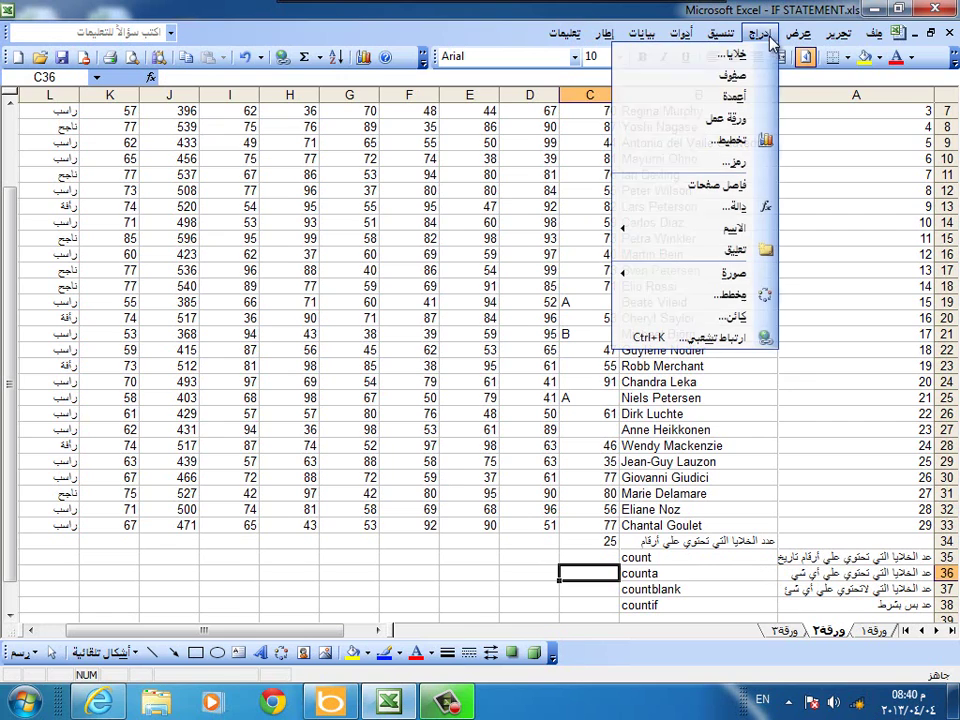
Step: Put =COUNTA(المقدمة) in C36, counting 28 non-empty score cells
{"action": "left_click", "coordinate": [764, 36]}
{"action": "left_click", "coordinate": [735, 206]}
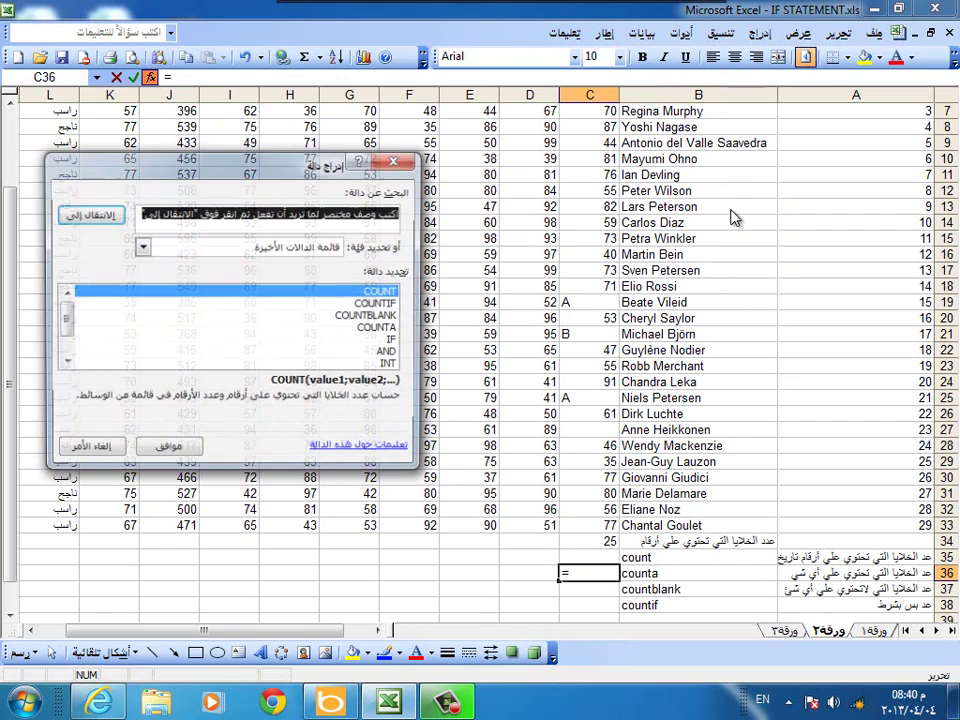
{"action": "left_click", "coordinate": [375, 329]}
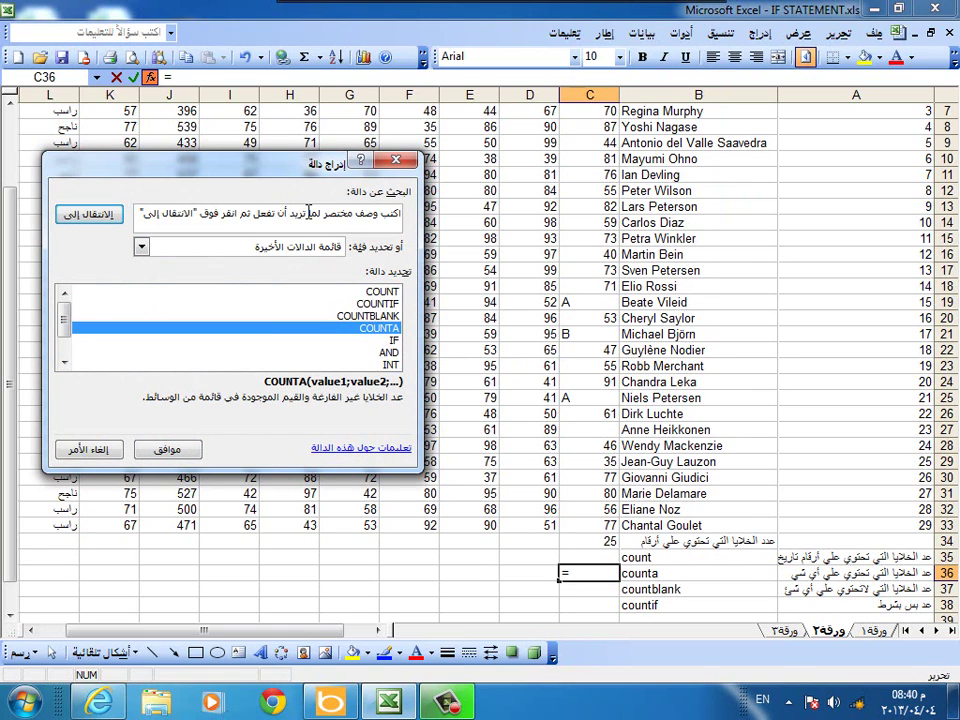
{"action": "left_click", "coordinate": [309, 211]}
{"action": "type", "text": "counta"}
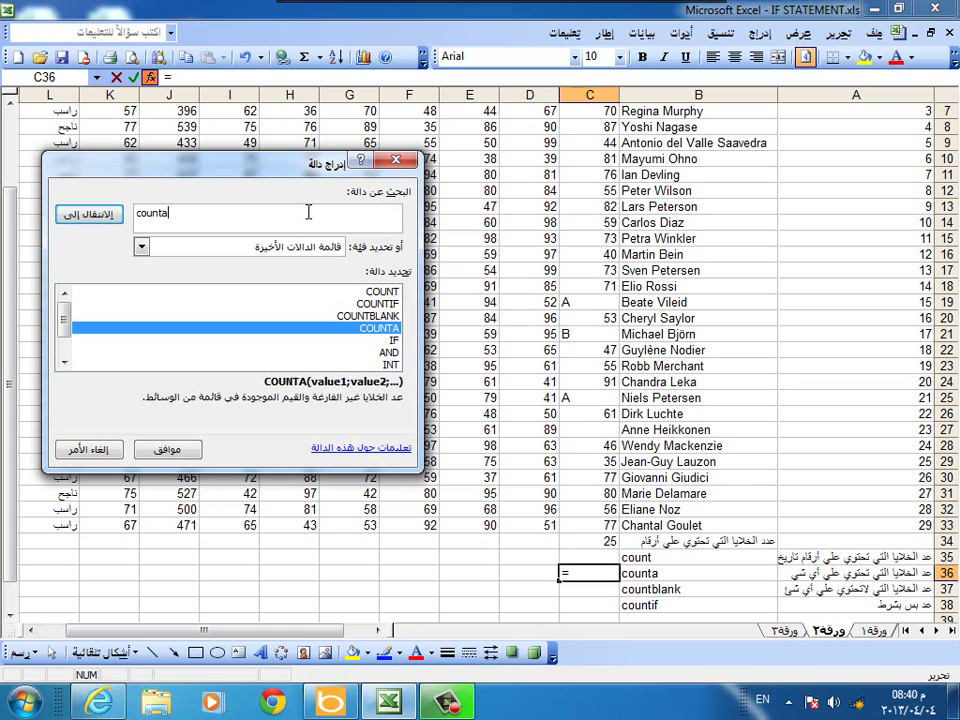
{"action": "key", "text": "Return"}
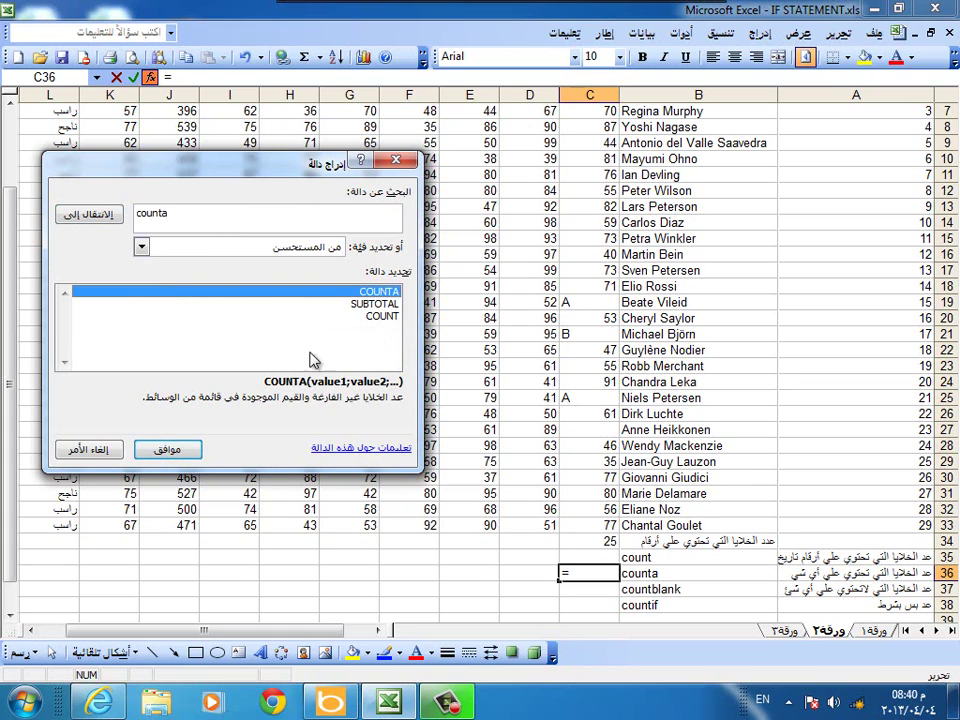
{"action": "left_click", "coordinate": [172, 451]}
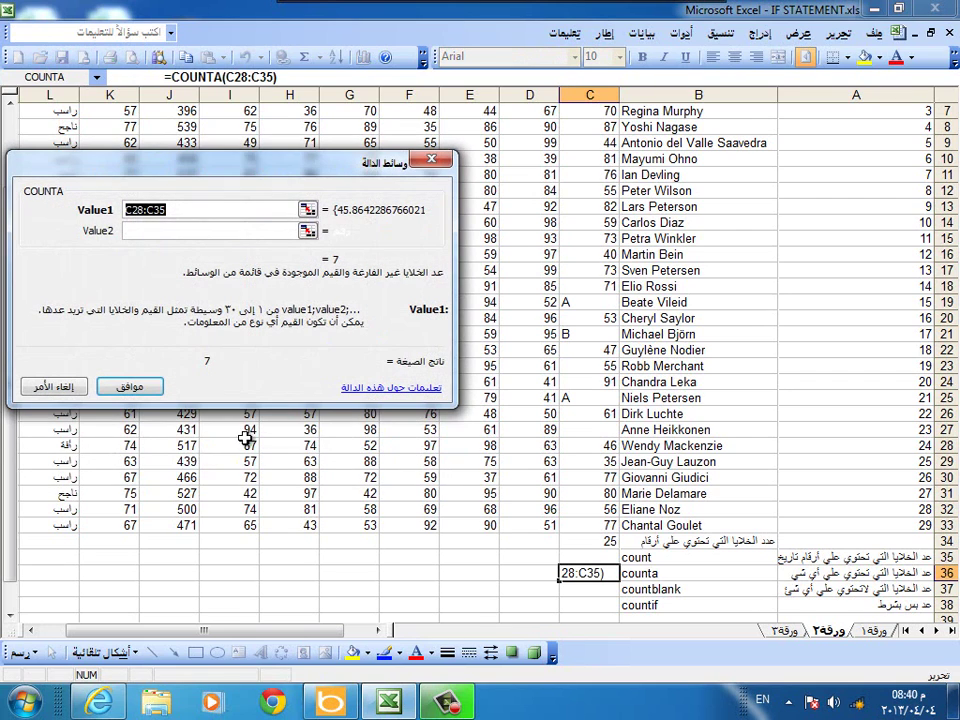
{"action": "scroll", "coordinate": [247, 447], "scroll_direction": "up", "scroll_amount": 2}
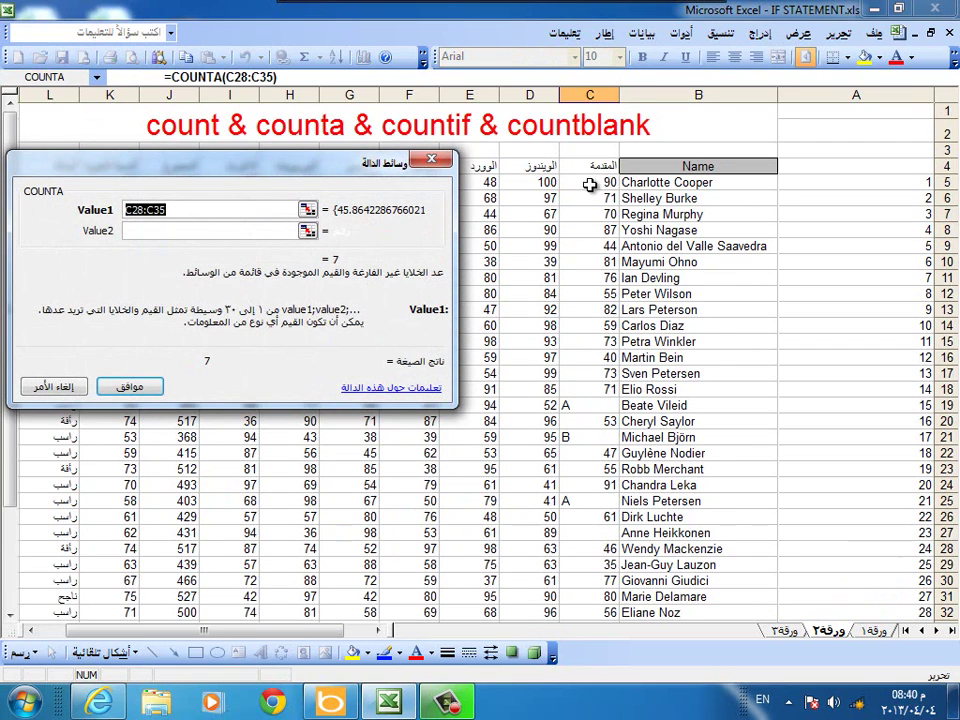
{"action": "mouse_move", "coordinate": [590, 182]}
{"action": "left_mouse_down"}
{"action": "mouse_move", "coordinate": [602, 559]}
{"action": "mouse_move", "coordinate": [606, 545]}
{"action": "left_mouse_up"}
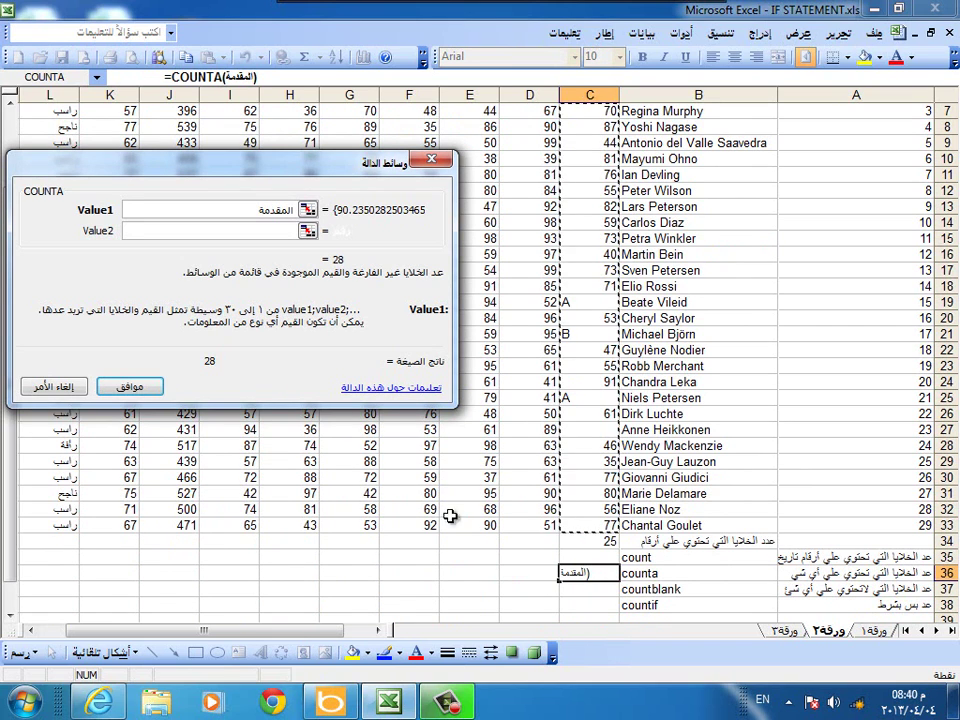
{"action": "left_click", "coordinate": [128, 388]}
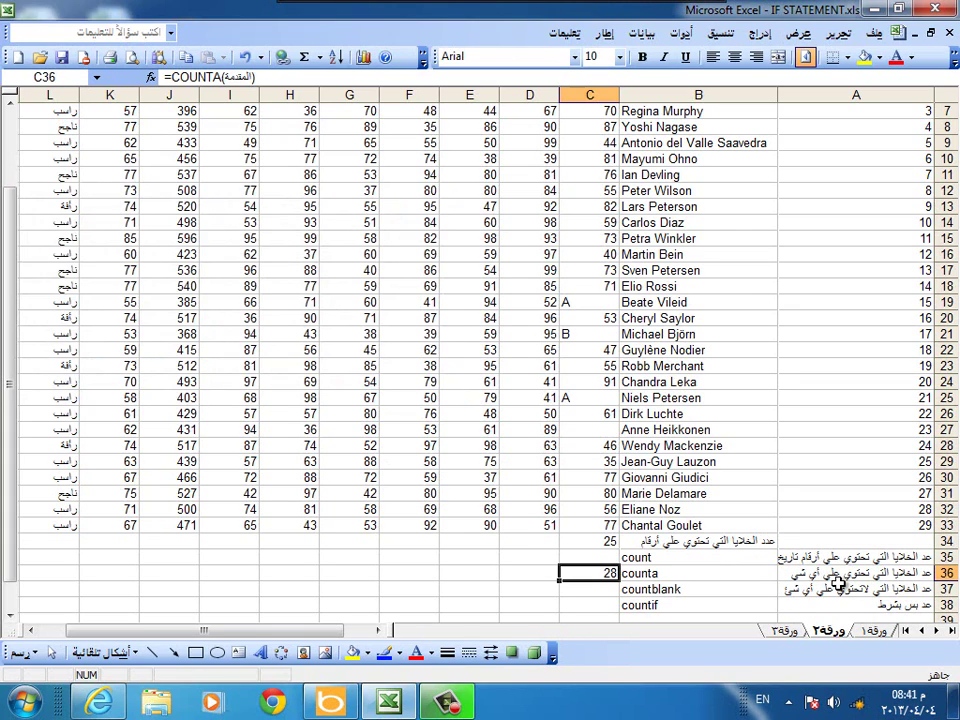
{"action": "left_click", "coordinate": [576, 435]}
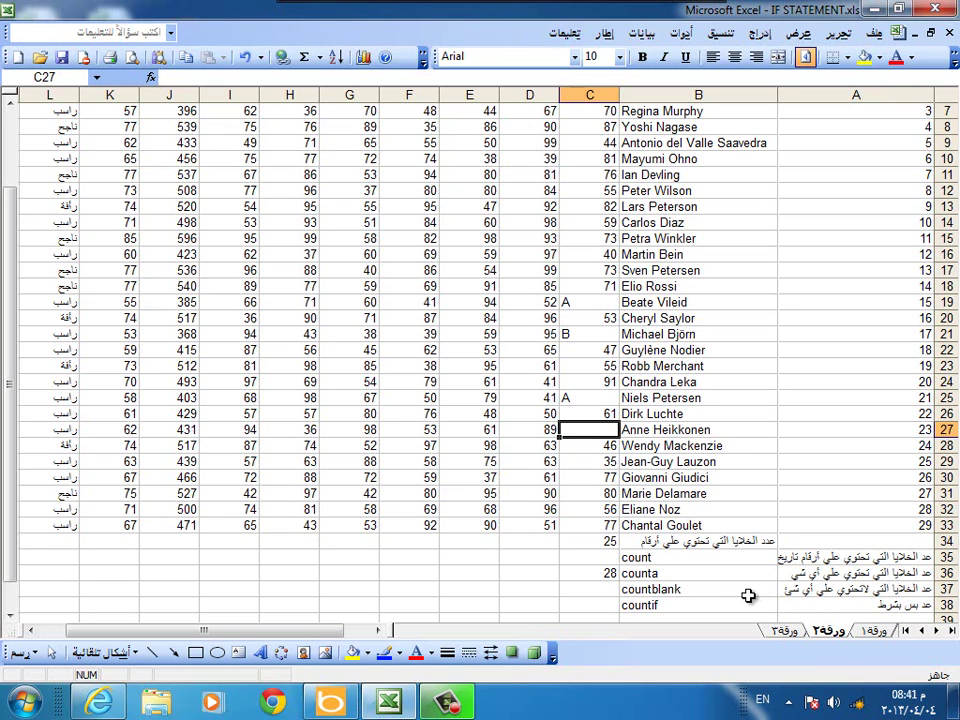
Step: Put =COUNTBLANK over C5:C34 in C37, returning 1, then select the old result in C34
{"action": "left_click", "coordinate": [578, 589]}
{"action": "left_click", "coordinate": [762, 34]}
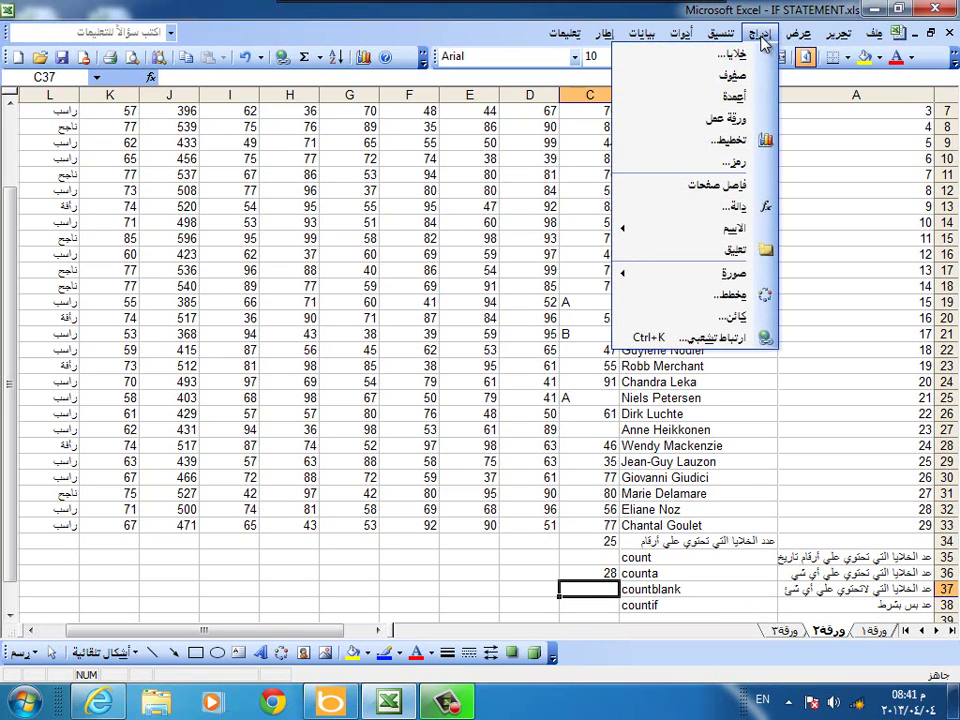
{"action": "left_click", "coordinate": [738, 206]}
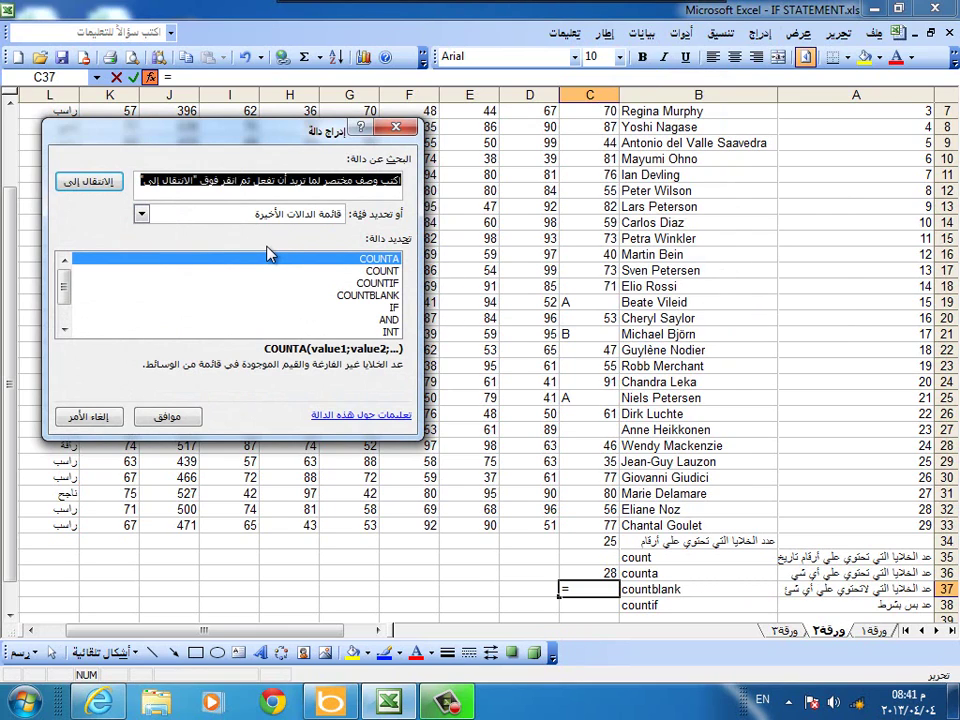
{"action": "type", "text": "c"}
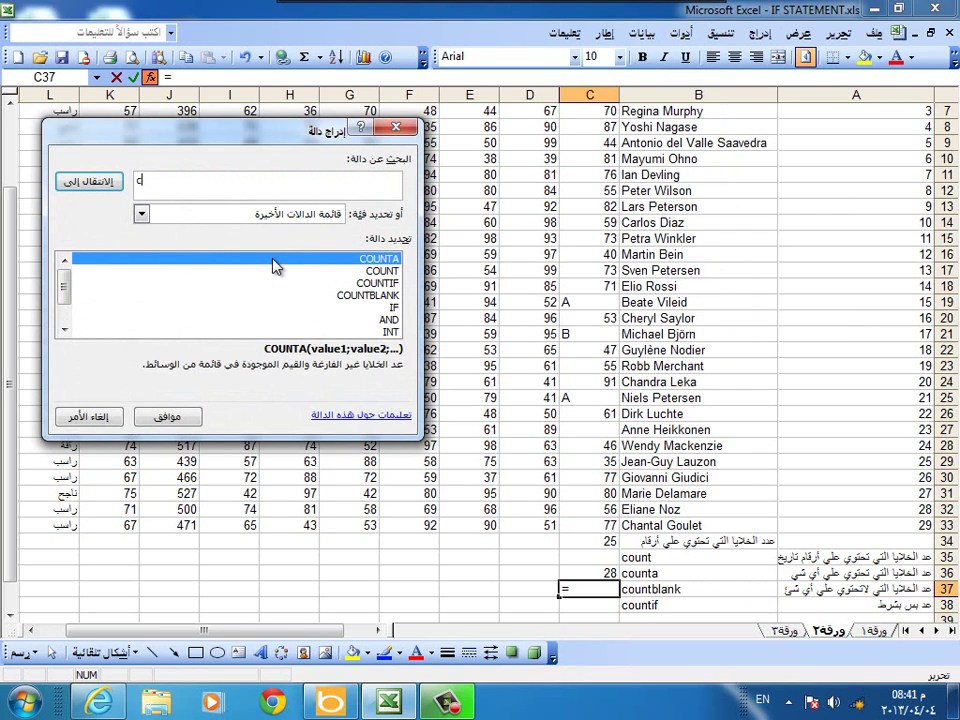
{"action": "type", "text": "ount"}
{"action": "type", "text": "blan"}
{"action": "type", "text": "k"}
{"action": "key", "text": "Return"}
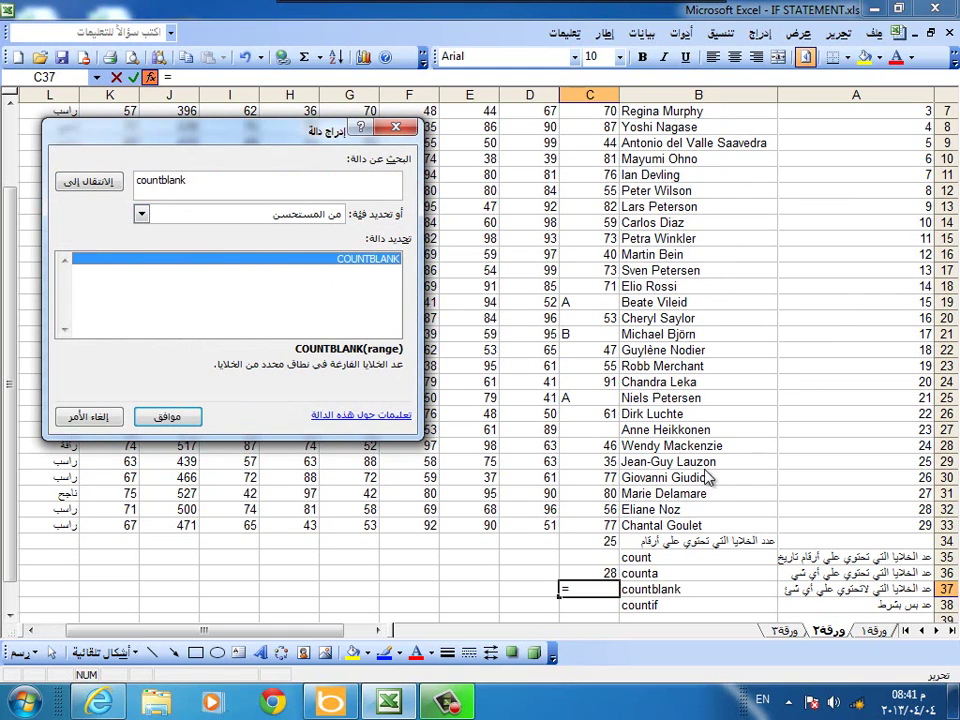
{"action": "left_click", "coordinate": [146, 418]}
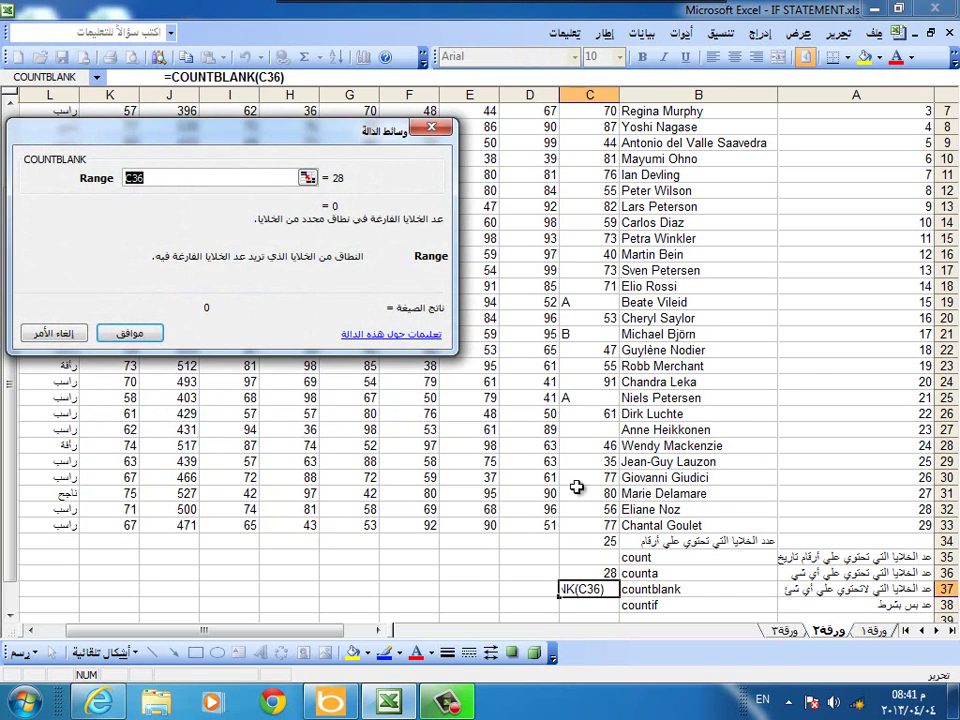
{"action": "scroll", "coordinate": [609, 280], "scroll_direction": "up", "scroll_amount": 2}
{"action": "mouse_move", "coordinate": [606, 183]}
{"action": "left_mouse_down"}
{"action": "mouse_move", "coordinate": [607, 628]}
{"action": "mouse_move", "coordinate": [588, 528]}
{"action": "left_mouse_up"}
{"action": "left_click", "coordinate": [130, 333]}
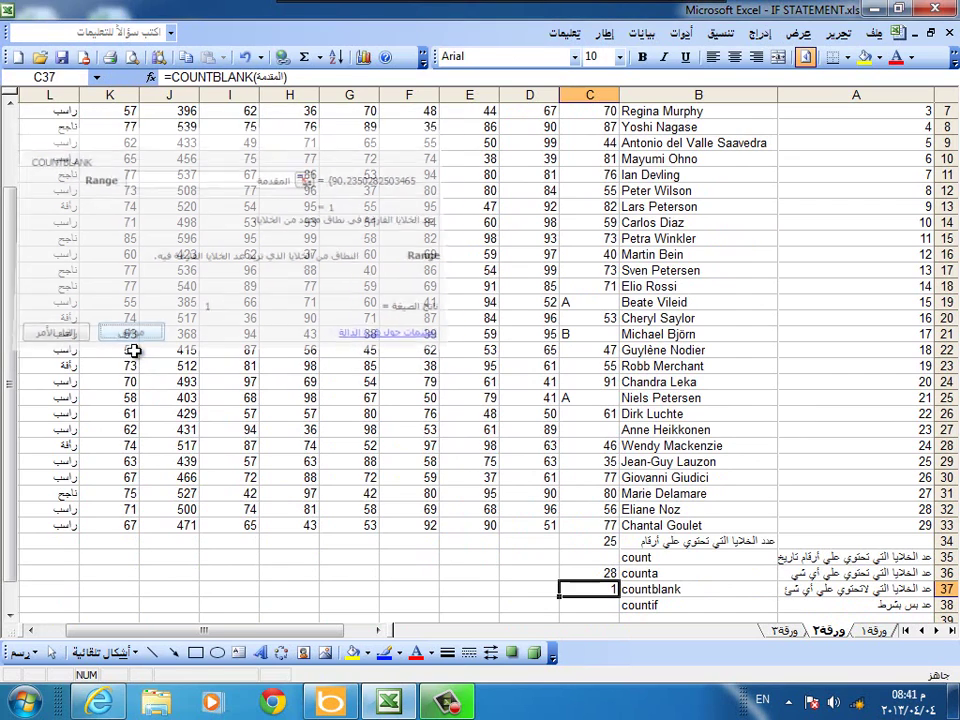
{"action": "left_click", "coordinate": [586, 541]}
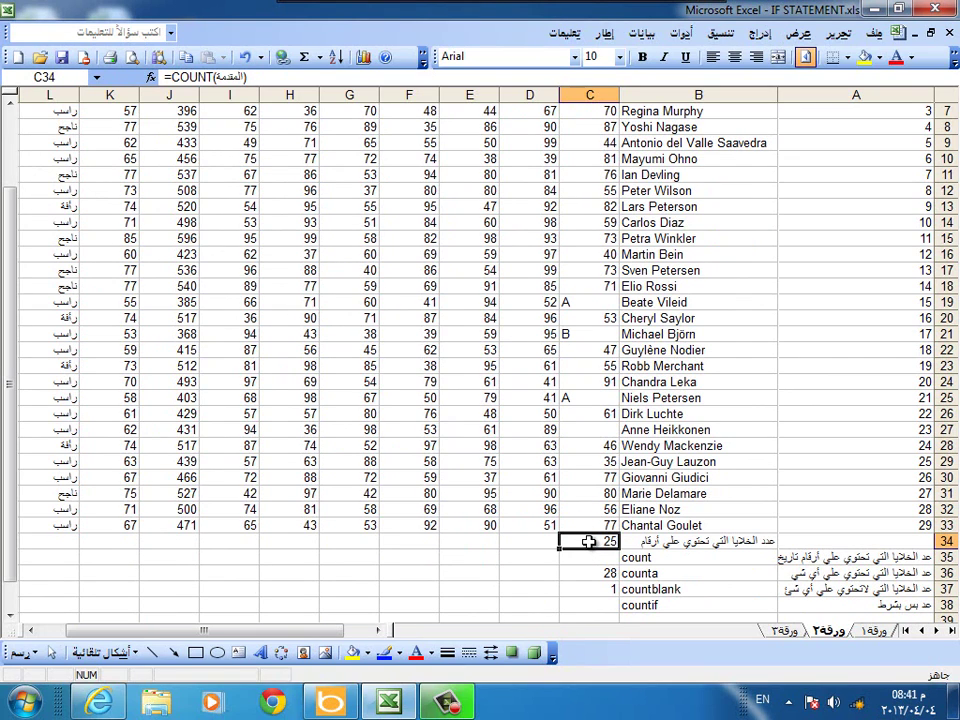
Step: Put =COUNT(المقدمة) over C5:C34 in C35 beside the count label, showing 25
{"action": "left_click", "coordinate": [663, 546]}
{"action": "left_click", "coordinate": [590, 558]}
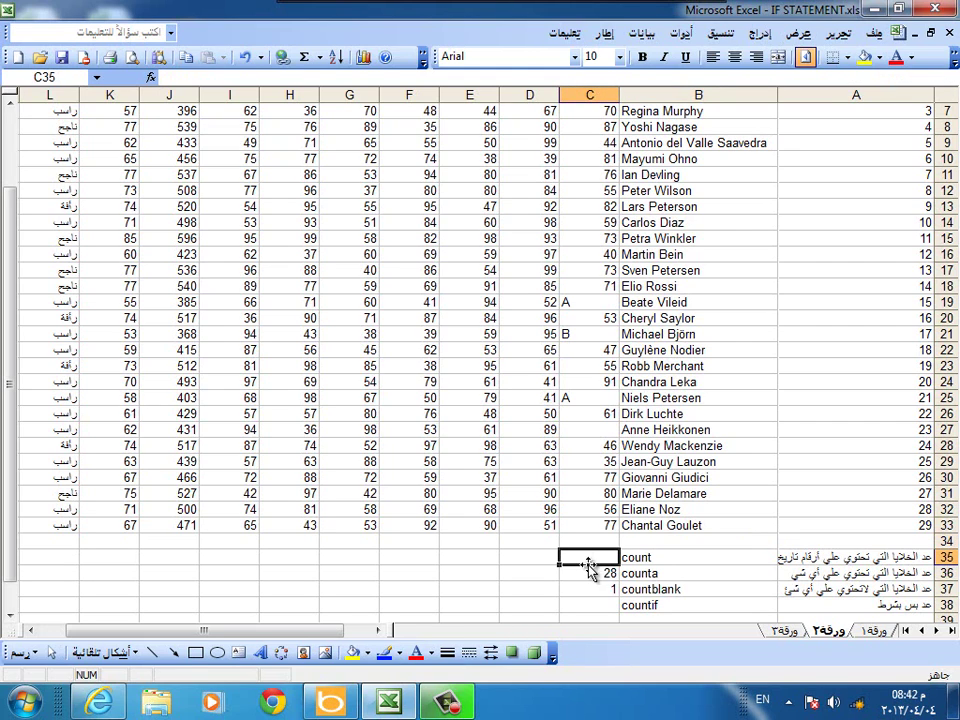
{"action": "left_click", "coordinate": [760, 33]}
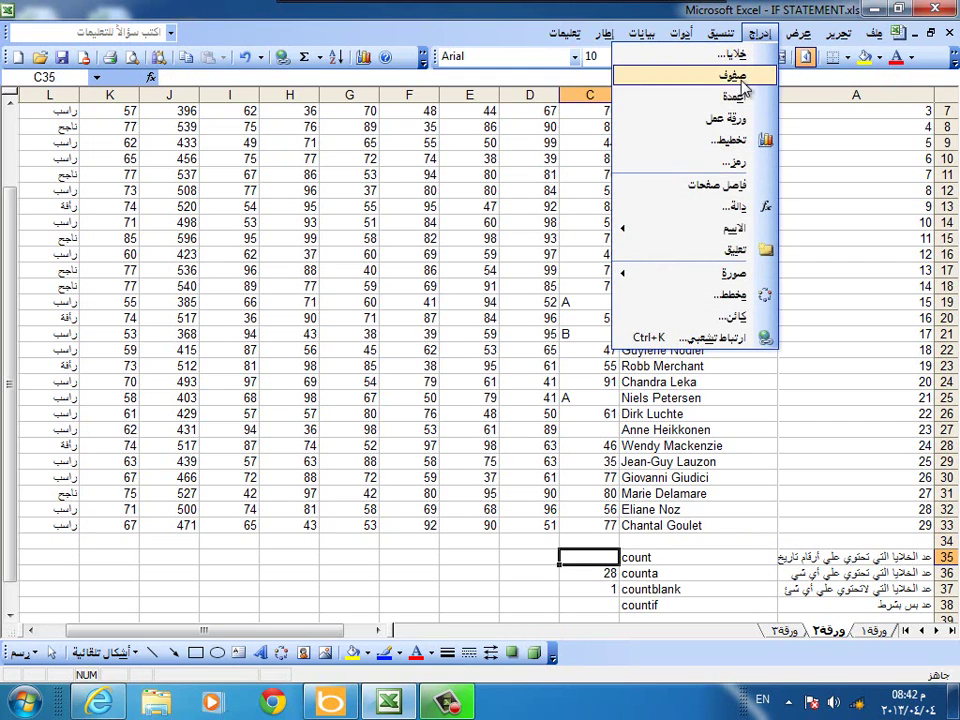
{"action": "left_click", "coordinate": [750, 207]}
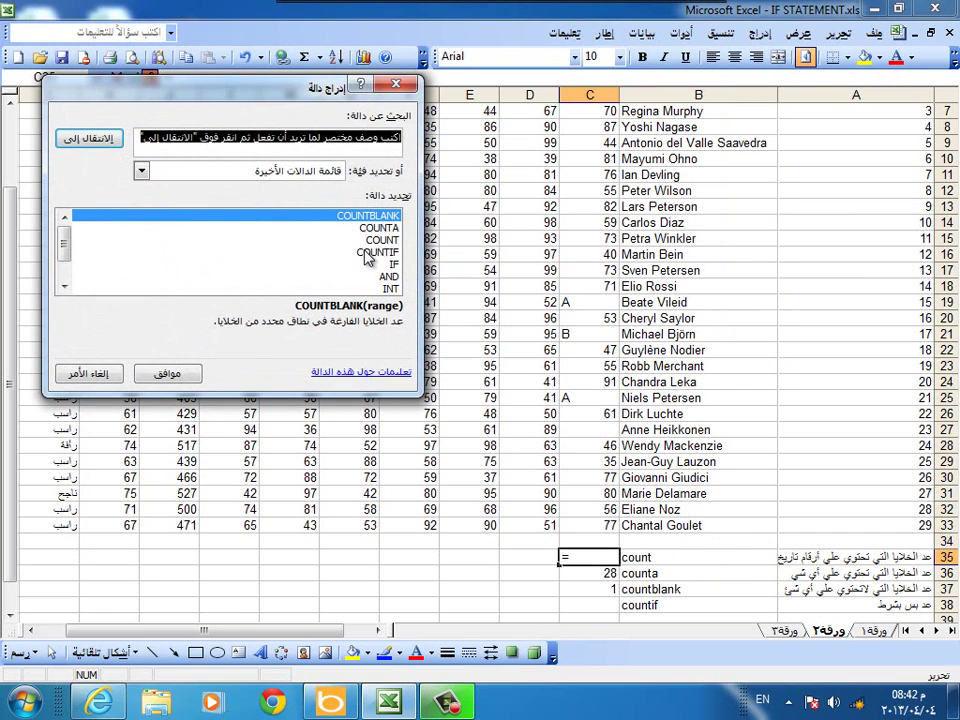
{"action": "left_click", "coordinate": [378, 240]}
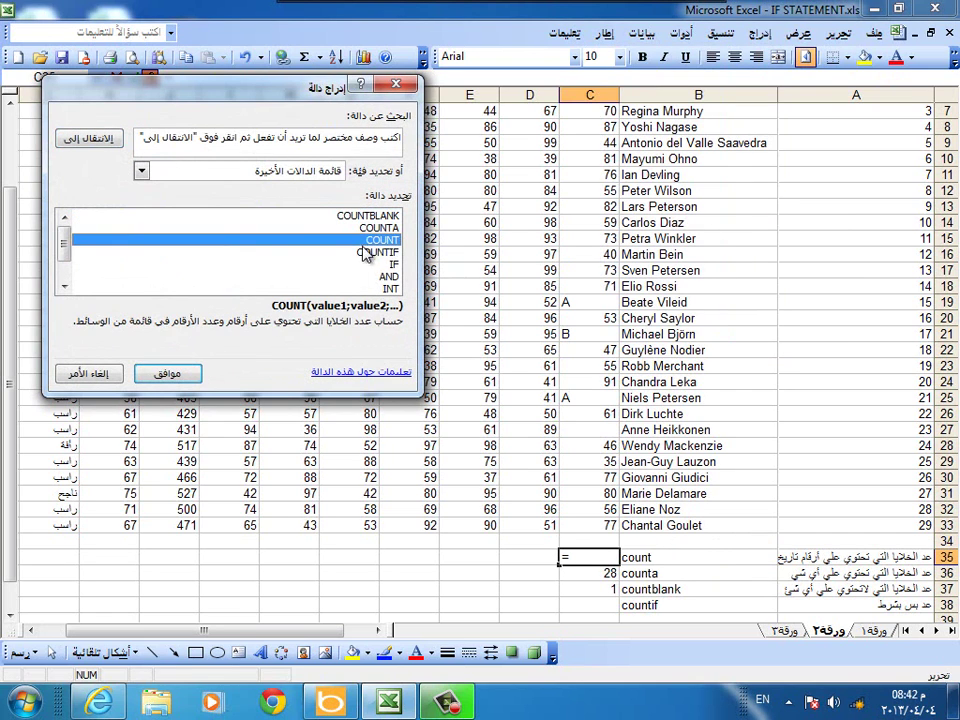
{"action": "left_click", "coordinate": [160, 372]}
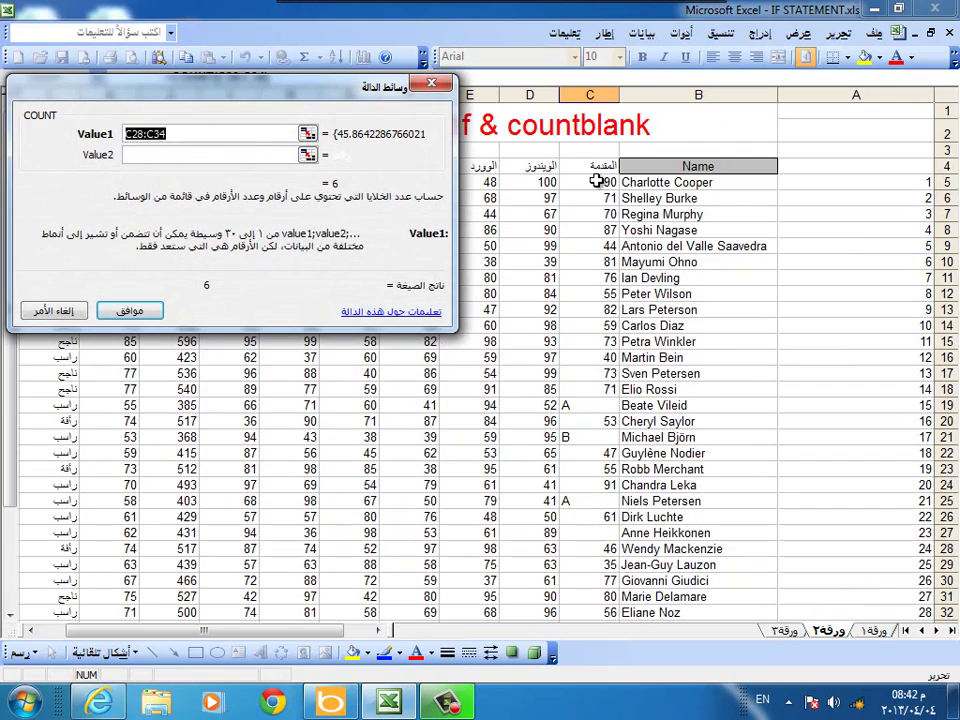
{"action": "mouse_move", "coordinate": [600, 182]}
{"action": "left_mouse_down"}
{"action": "mouse_move", "coordinate": [590, 640]}
{"action": "mouse_move", "coordinate": [590, 527]}
{"action": "left_mouse_up"}
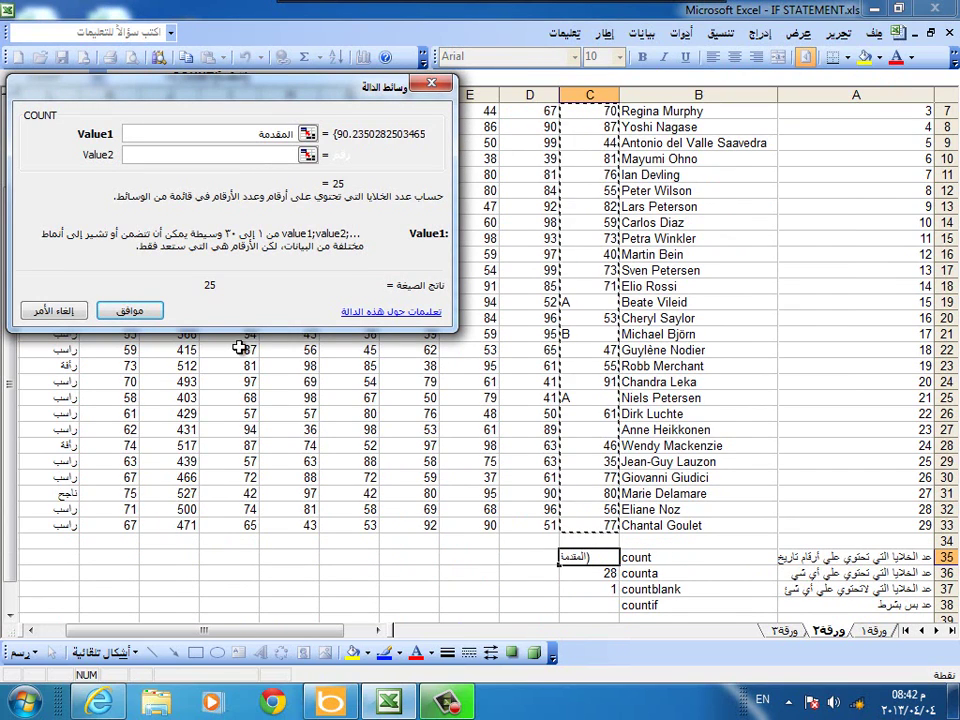
{"action": "left_click", "coordinate": [128, 311]}
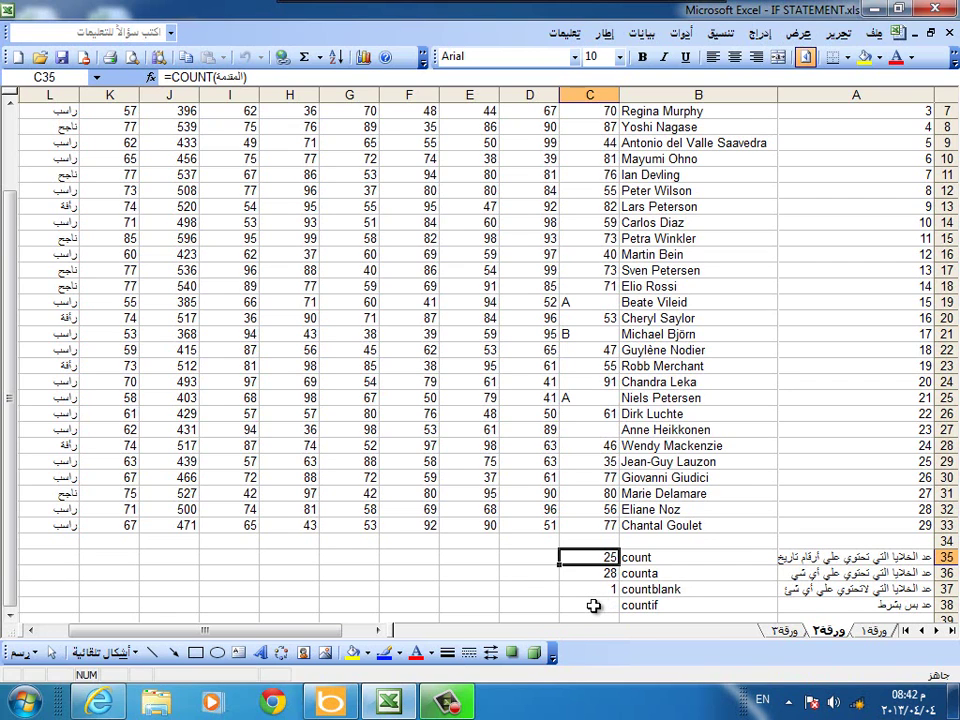
{"action": "scroll", "coordinate": [593, 530], "scroll_direction": "up", "scroll_amount": 2}
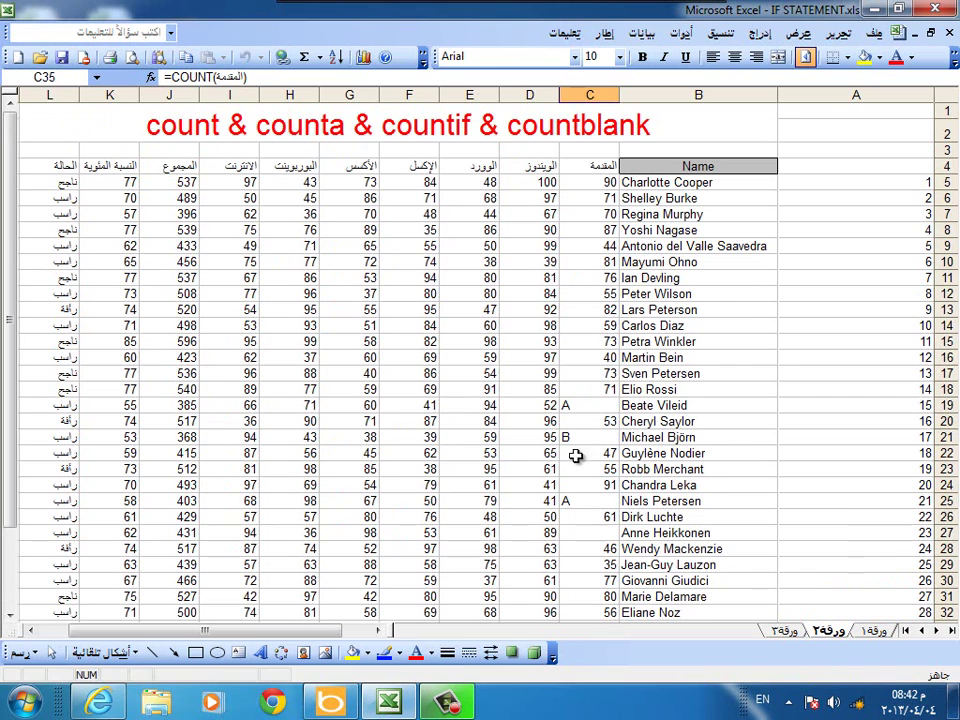
{"action": "scroll", "coordinate": [564, 497], "scroll_direction": "down", "scroll_amount": 2}
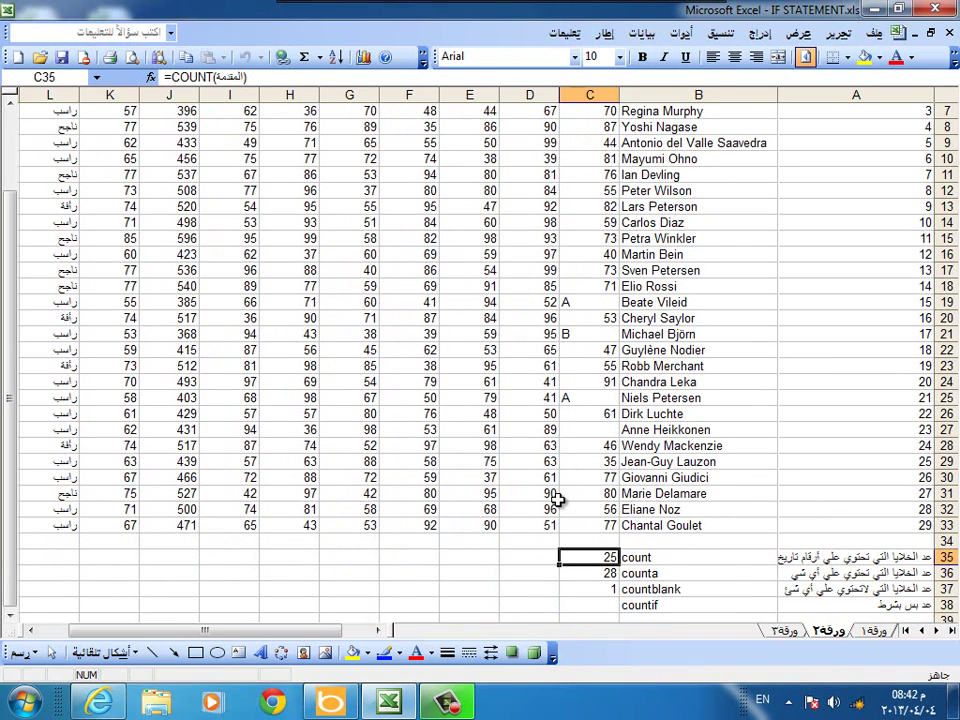
Step: Put =COUNTIF(المقدمة;">=75") in C38, counting 9 scores of 75 or more
{"action": "left_click", "coordinate": [572, 606]}
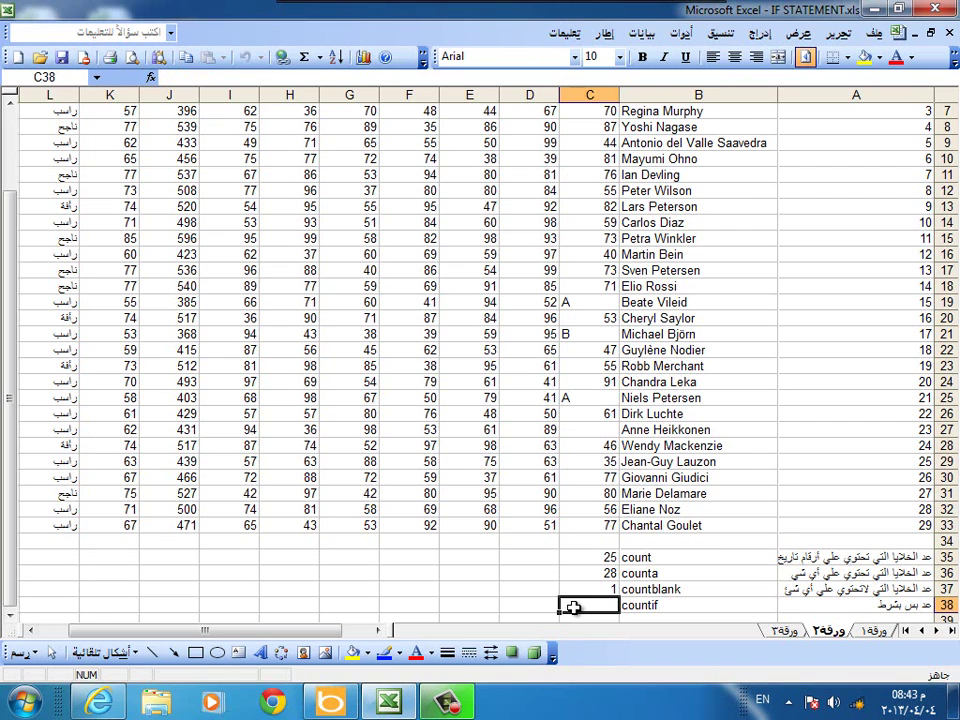
{"action": "left_click", "coordinate": [760, 33]}
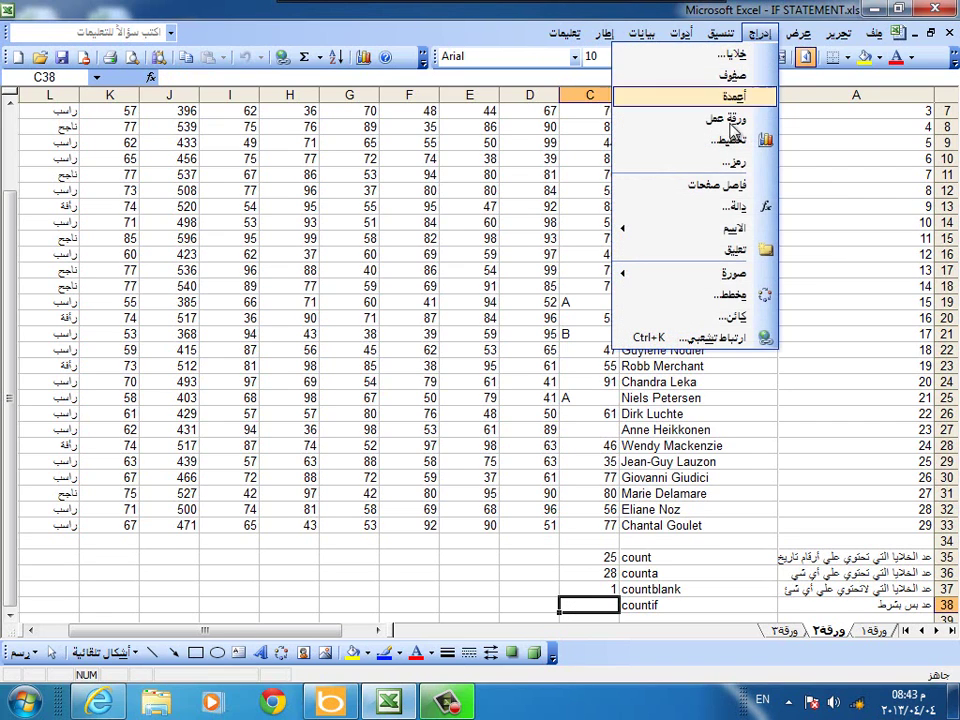
{"action": "left_click", "coordinate": [735, 206]}
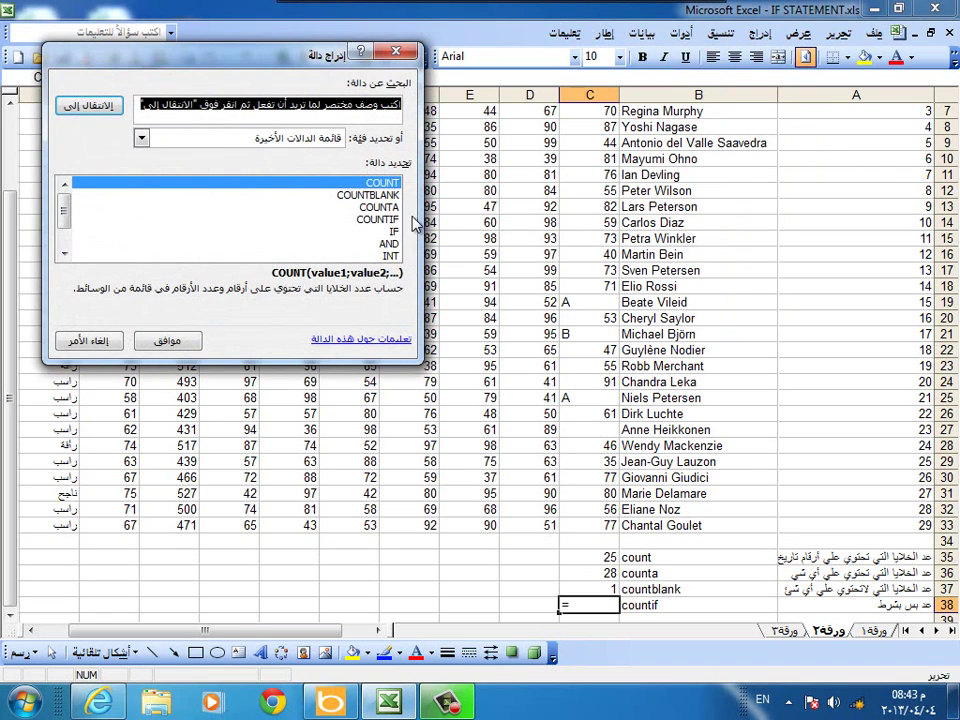
{"action": "left_click", "coordinate": [380, 219]}
{"action": "left_click", "coordinate": [165, 341]}
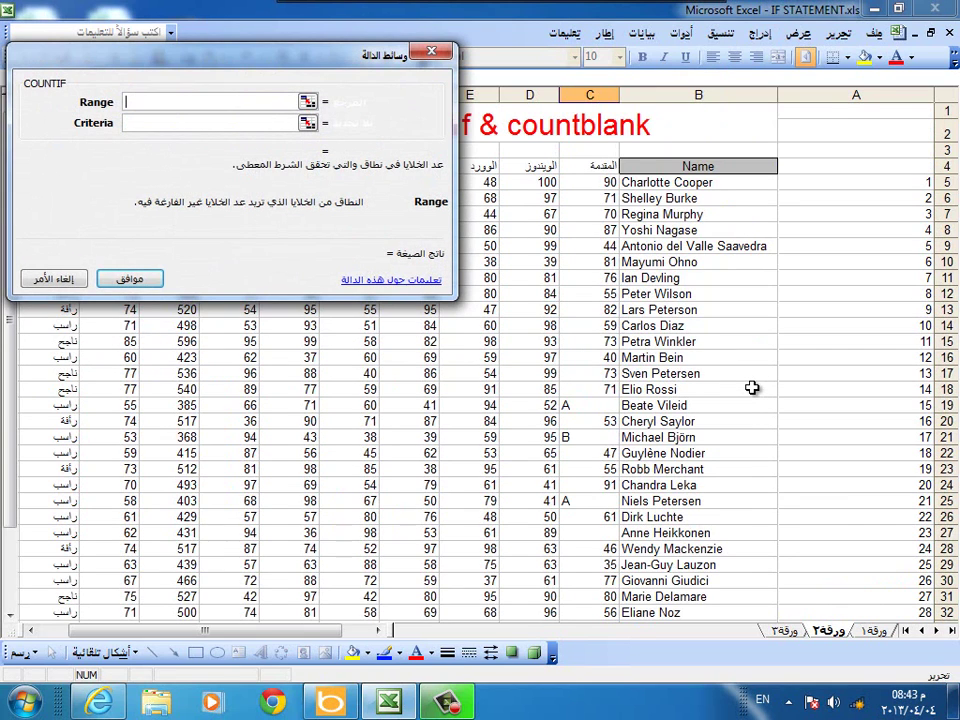
{"action": "left_click_drag", "start_coordinate": [595, 183], "coordinate": [568, 568]}
{"action": "left_click", "coordinate": [208, 122]}
{"action": "type", "text": ">=75"}
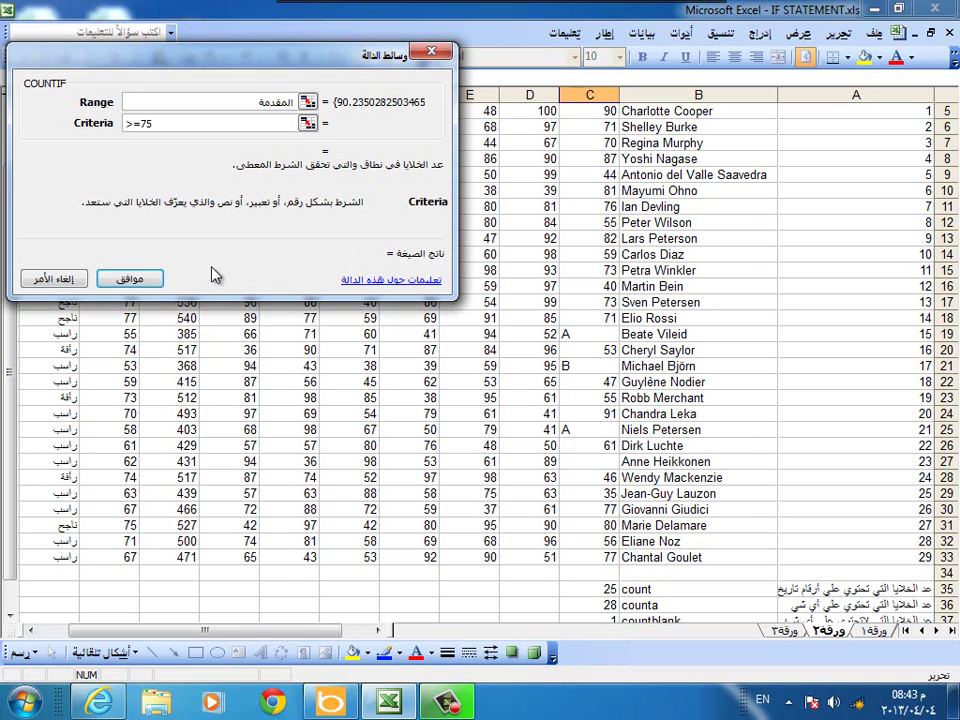
{"action": "left_click", "coordinate": [122, 283]}
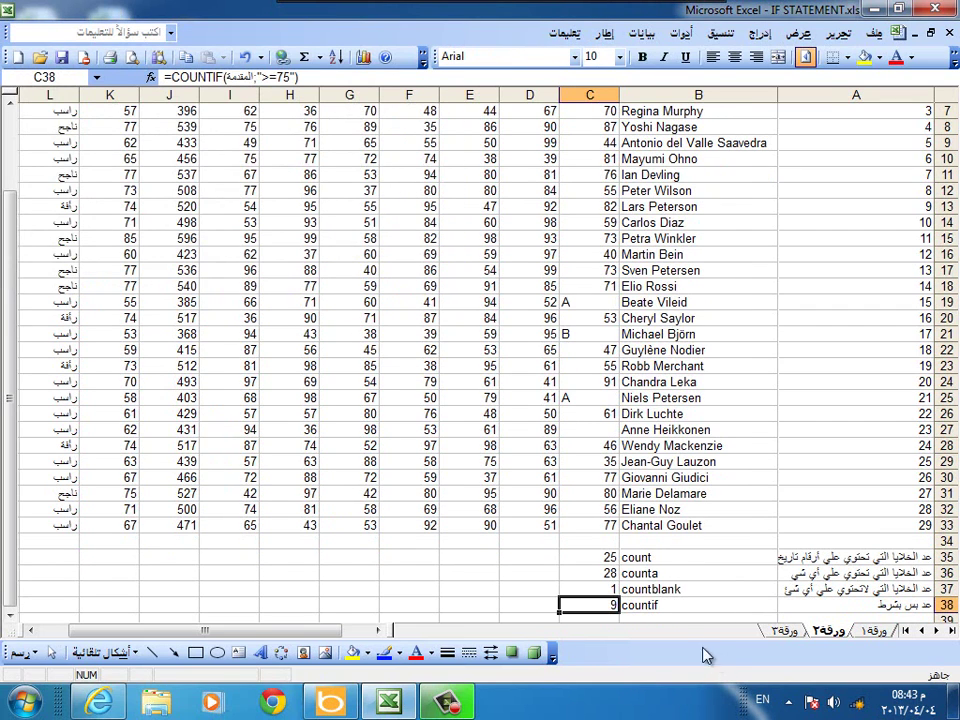
Step: Replace the B grade in C21 with 80, raising COUNT to 26 and COUNTIF to 10
{"action": "left_click", "coordinate": [587, 336]}
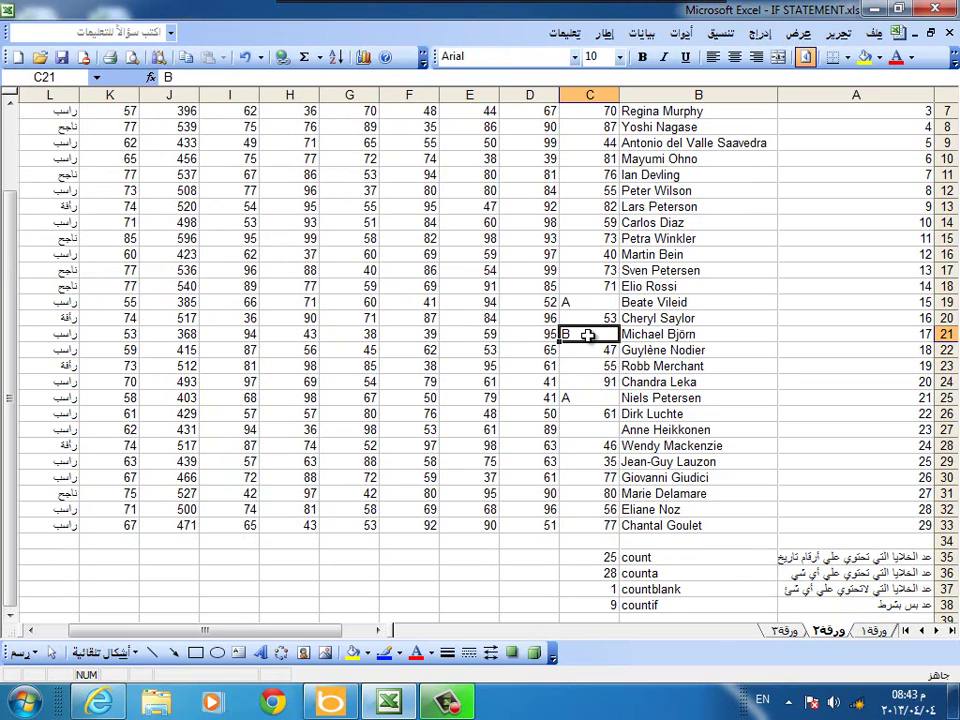
{"action": "type", "text": "80"}
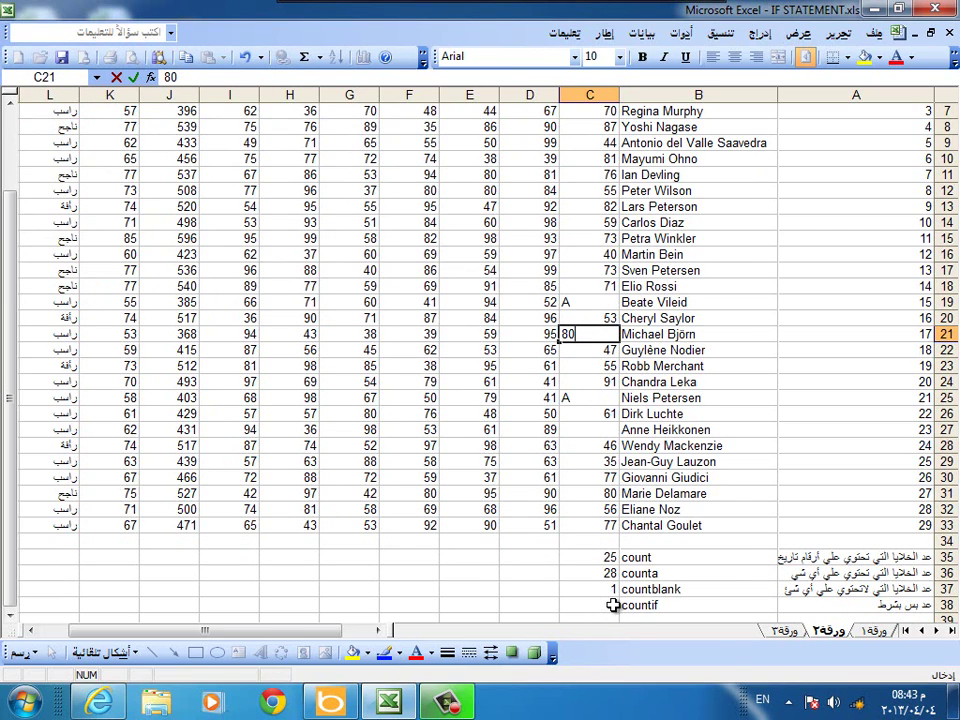
{"action": "key", "text": "Return"}
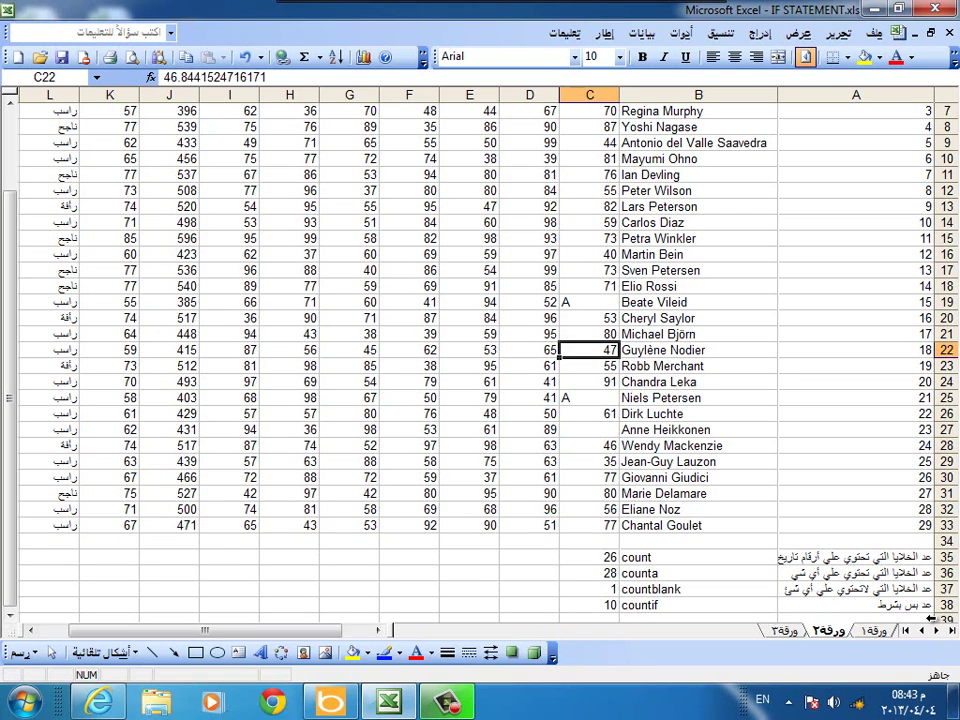
{"action": "scroll", "coordinate": [88, 278], "scroll_direction": "up", "scroll_amount": 1}
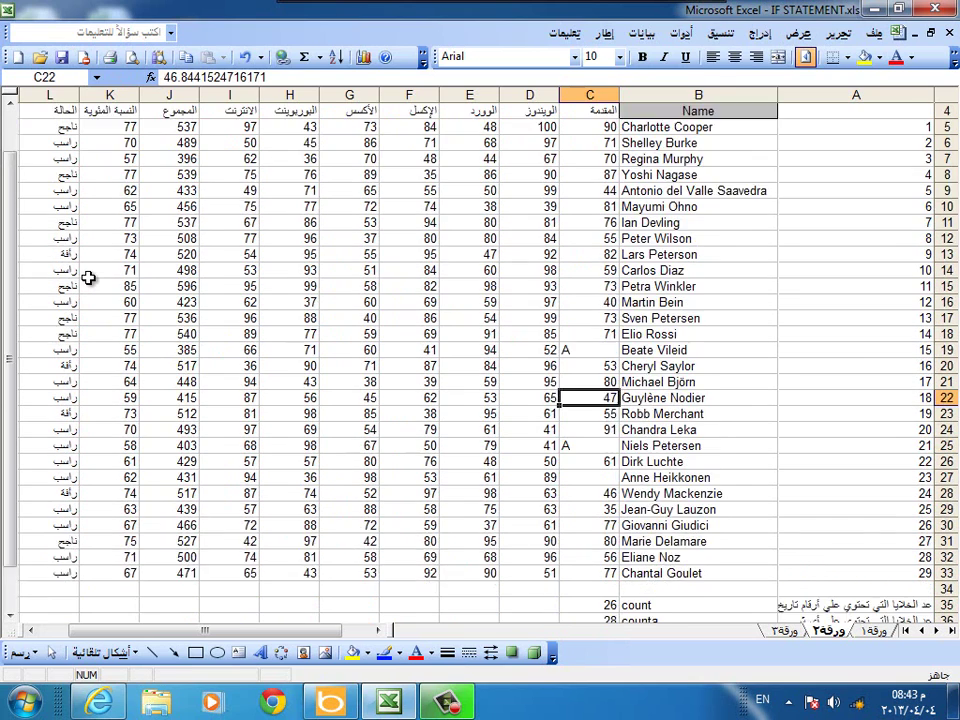
{"action": "scroll", "coordinate": [88, 278], "scroll_direction": "down", "scroll_amount": 1}
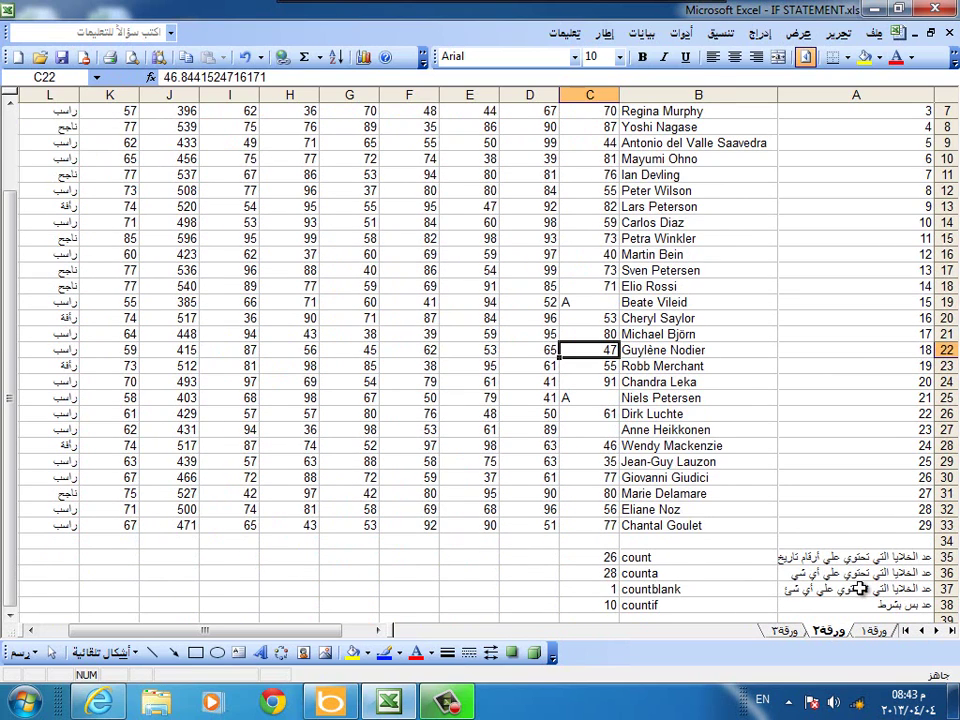
{"action": "left_click", "coordinate": [47, 605]}
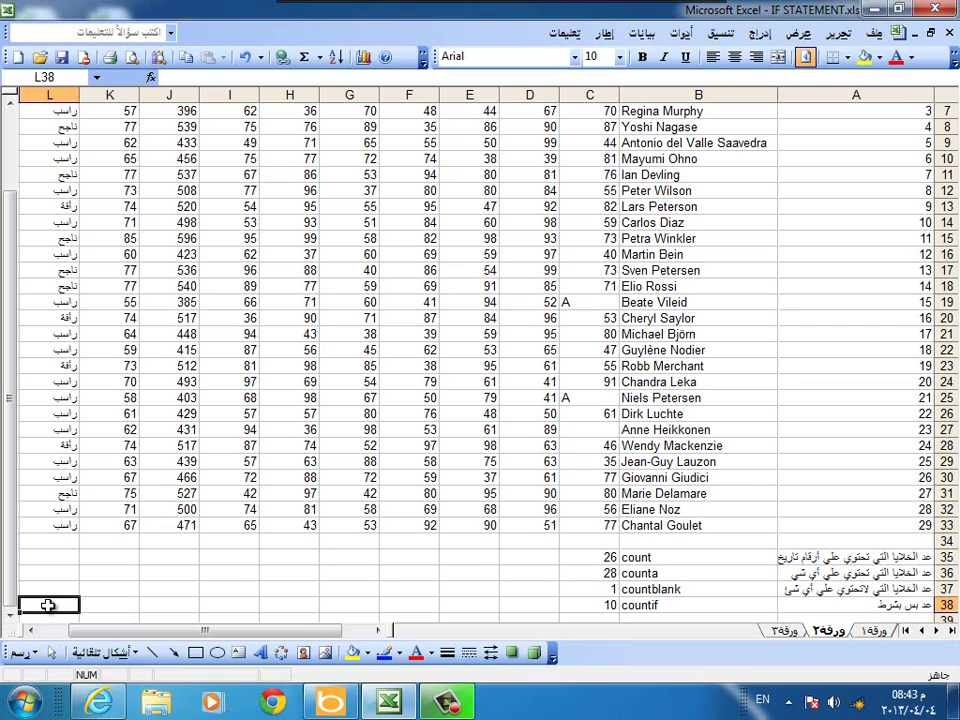
Step: Label cell K38 'عدد الناجحين'
{"action": "left_click", "coordinate": [110, 604]}
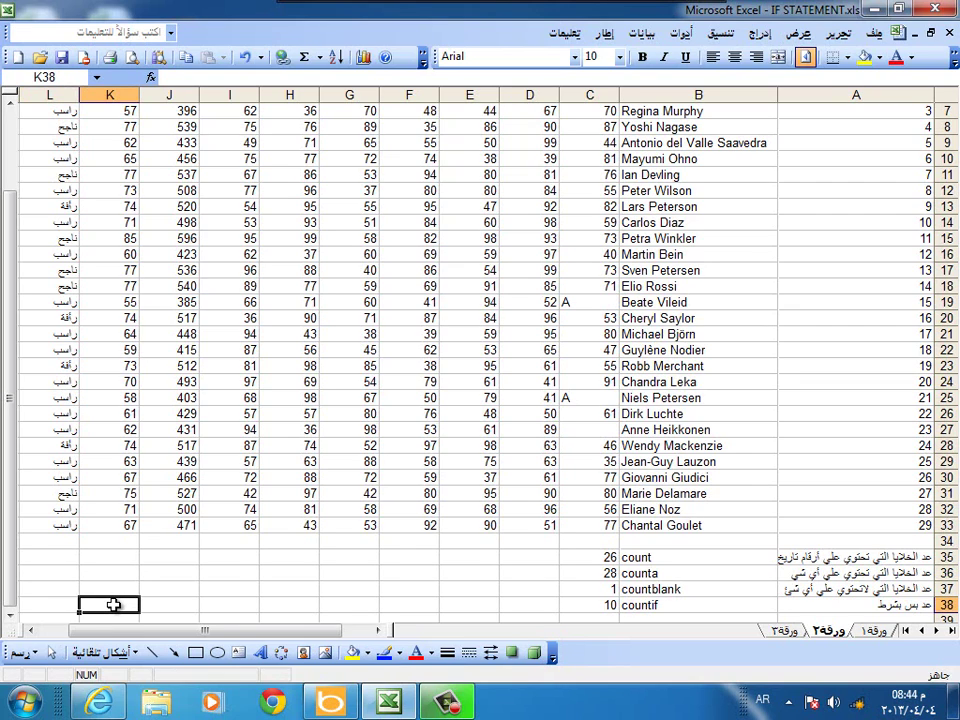
{"action": "type", "text": "عدد ا"}
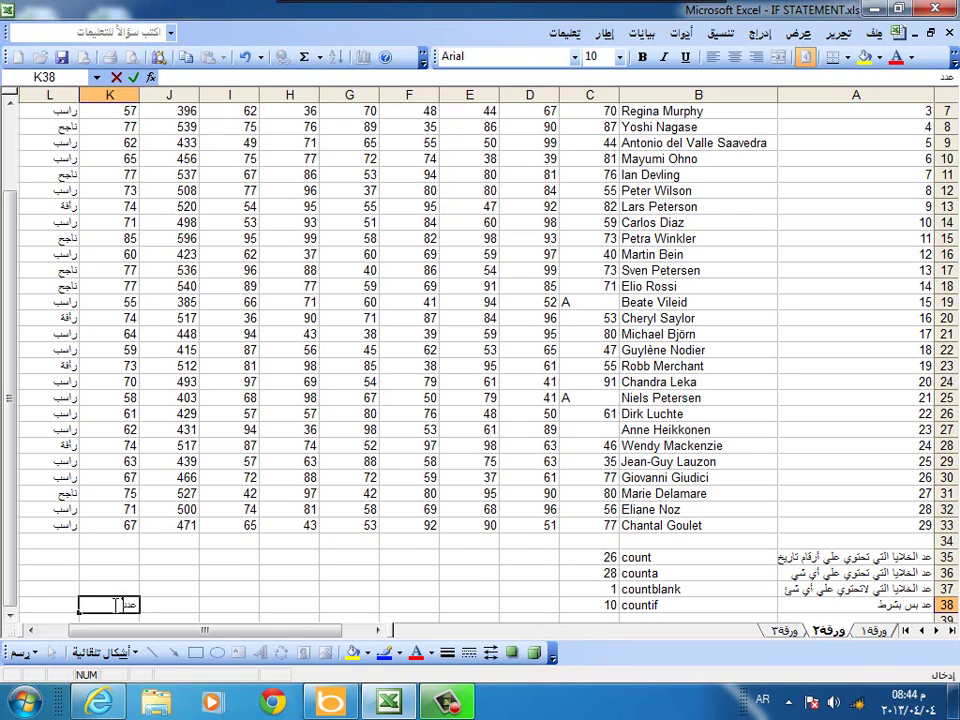
{"action": "type", "text": "ل"}
{"action": "type", "text": "ناجحي"}
{"action": "type", "text": "ن"}
{"action": "key", "text": "Return"}
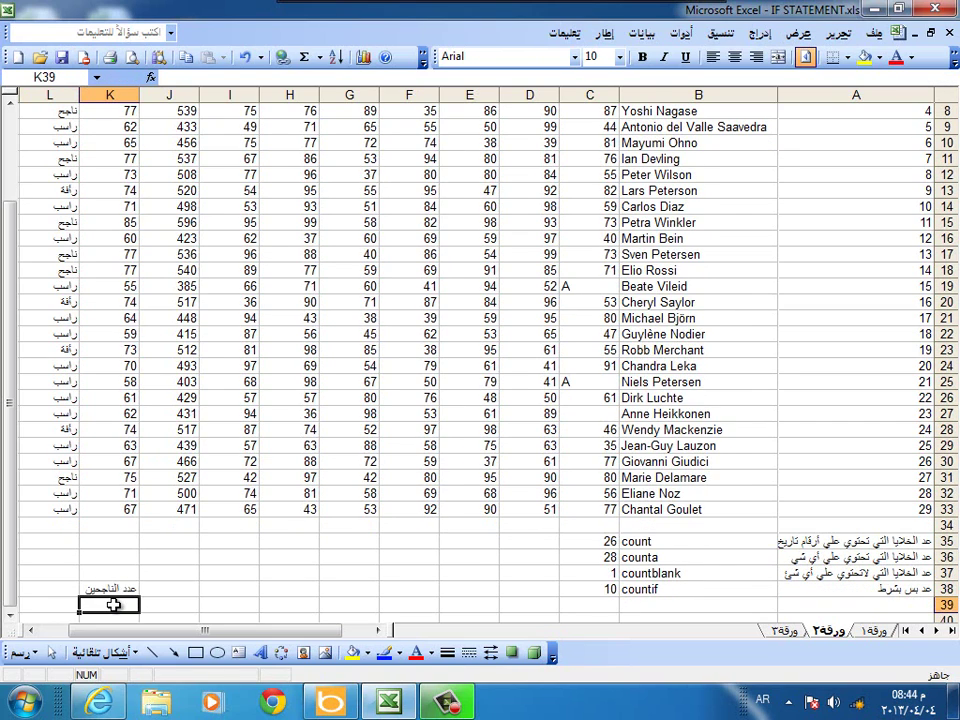
Step: Enter =COUNTIF(L5:L33;"ناجح") in L38 via the COUNTIF dialog, giving 7 passing students
{"action": "left_click", "coordinate": [45, 589]}
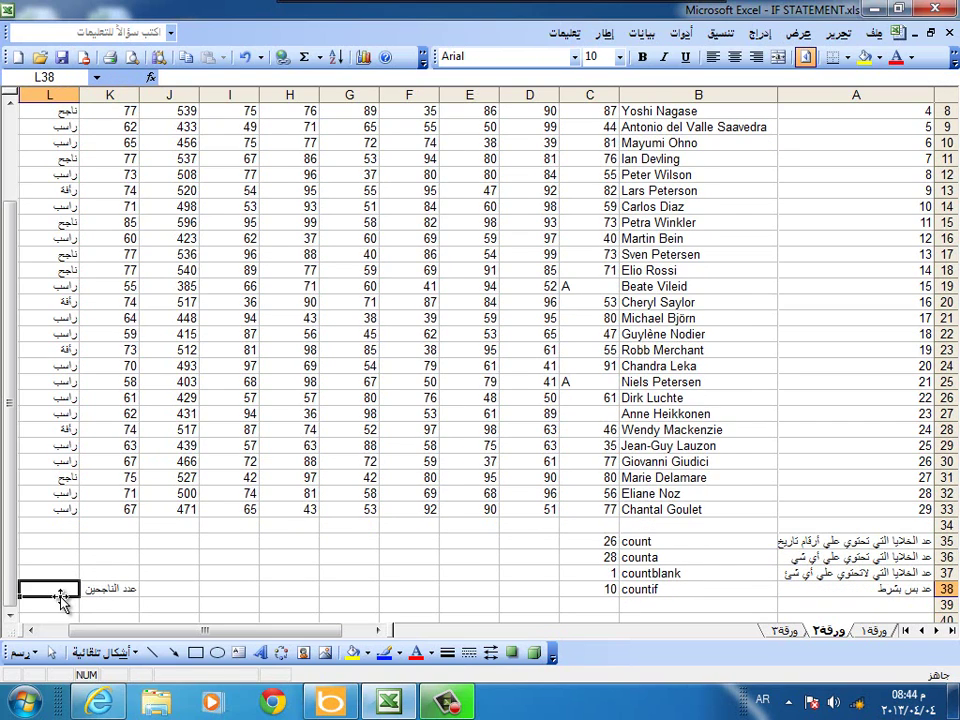
{"action": "left_click", "coordinate": [761, 33]}
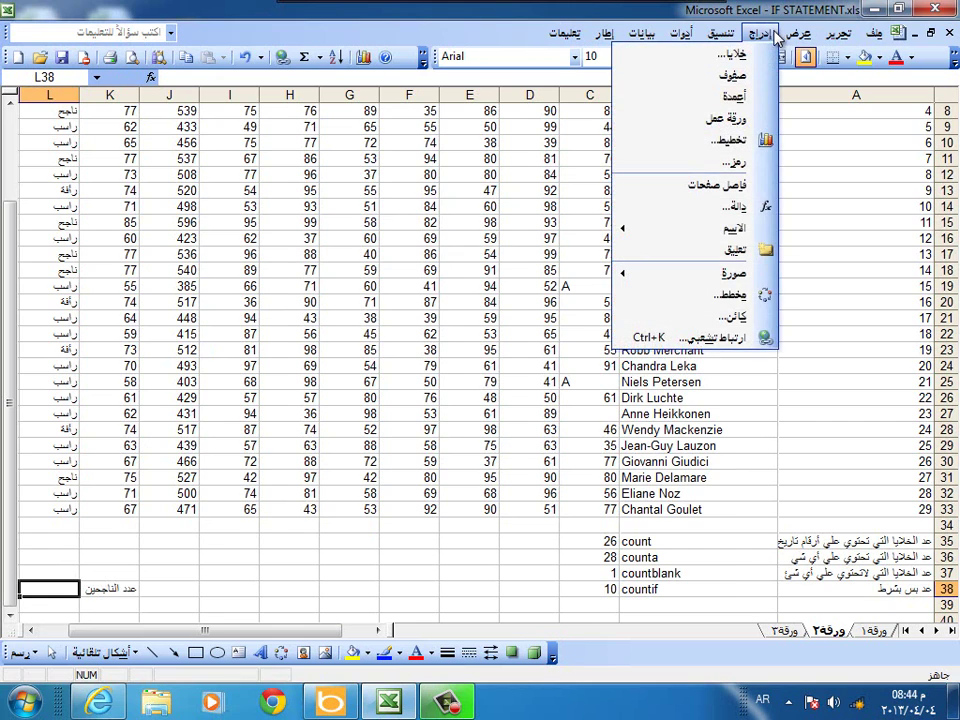
{"action": "mouse_move", "coordinate": [735, 228]}
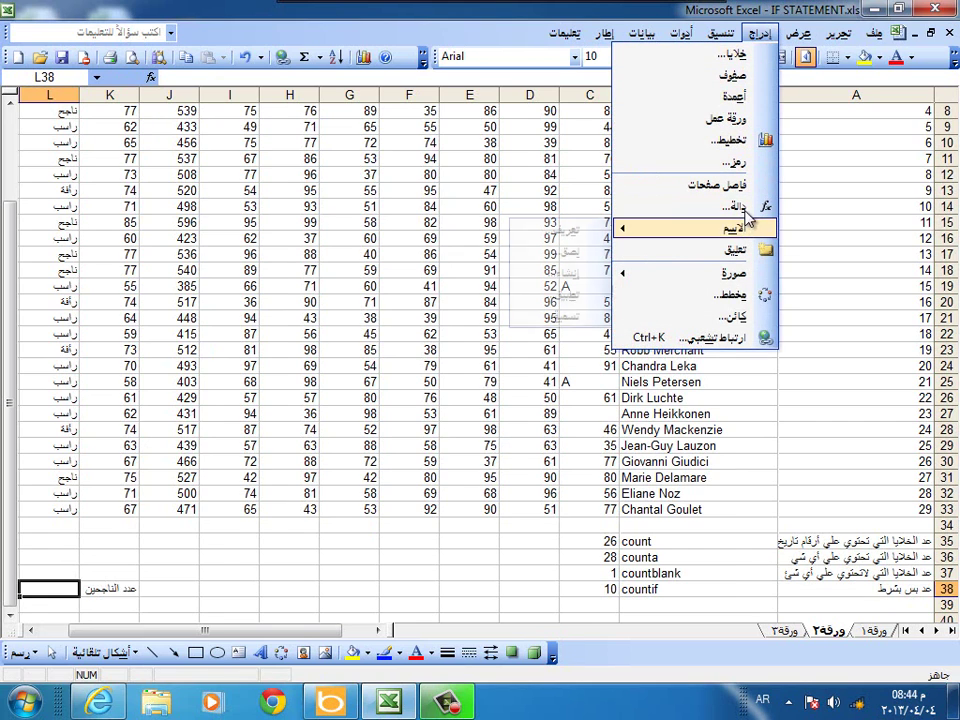
{"action": "left_click", "coordinate": [738, 207]}
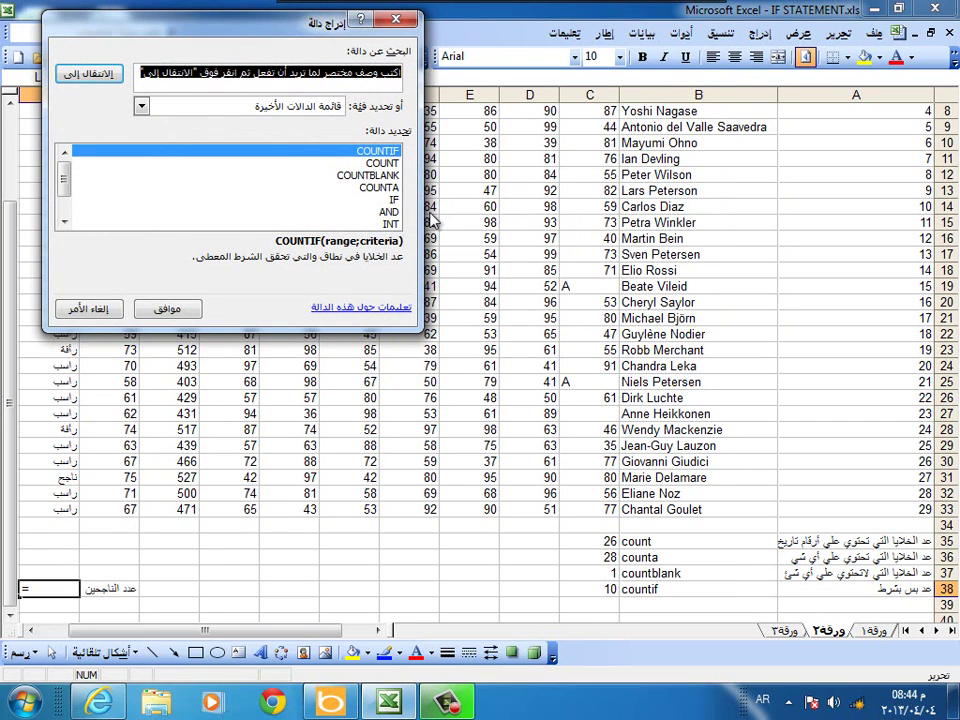
{"action": "left_click", "coordinate": [390, 152]}
{"action": "left_click", "coordinate": [185, 311]}
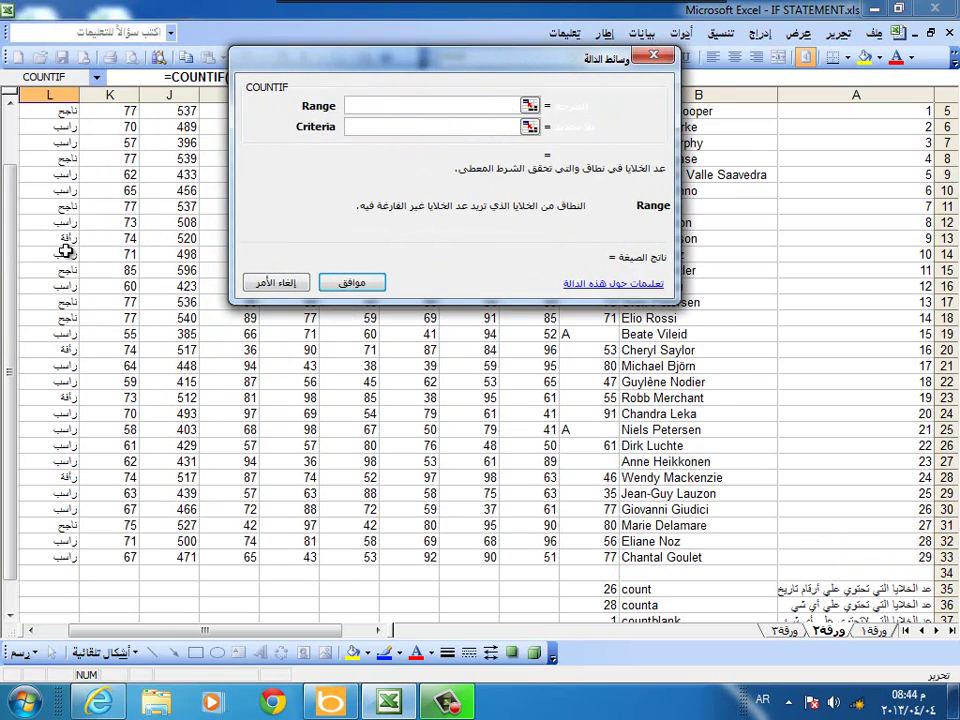
{"action": "mouse_move", "coordinate": [60, 182]}
{"action": "left_mouse_down"}
{"action": "mouse_move", "coordinate": [64, 573]}
{"action": "mouse_move", "coordinate": [66, 541]}
{"action": "left_mouse_up"}
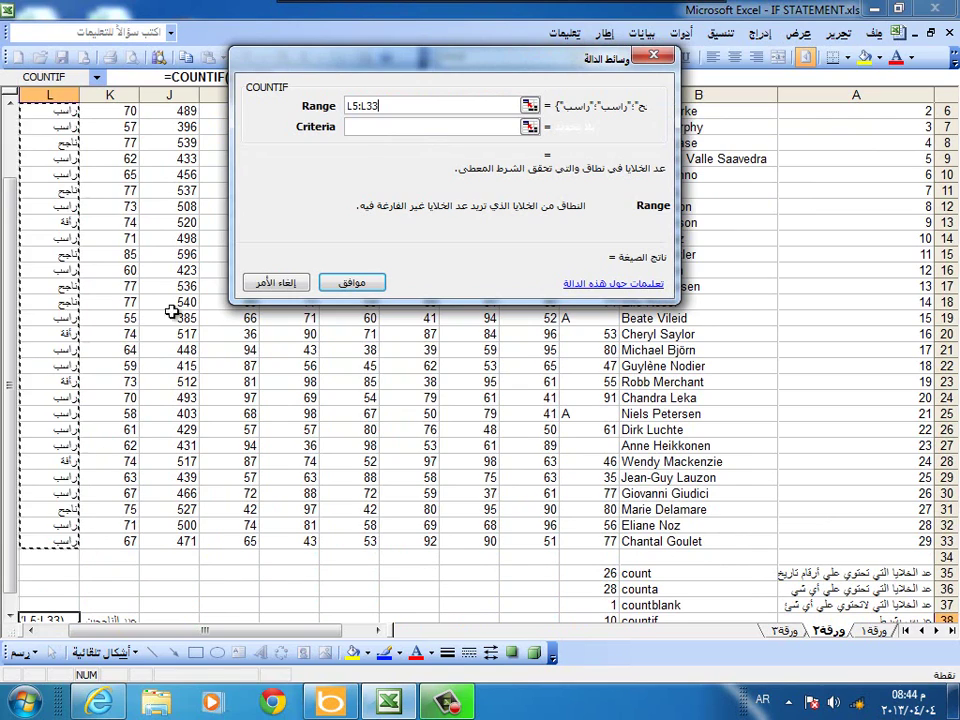
{"action": "left_click", "coordinate": [373, 129]}
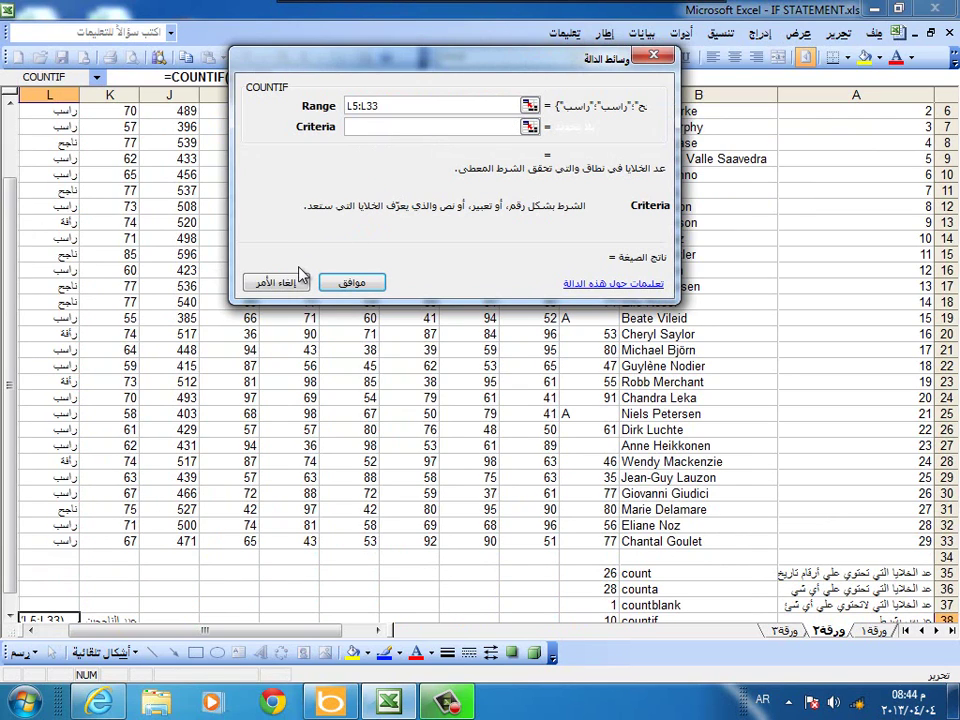
{"action": "type", "text": "k"}
{"action": "type", "text": "h"}
{"action": "key", "text": "BackSpace"}
{"action": "key", "text": "BackSpace"}
{"action": "key", "text": "alt+shift"}
{"action": "type", "text": "ن"}
{"action": "type", "text": "اجح"}
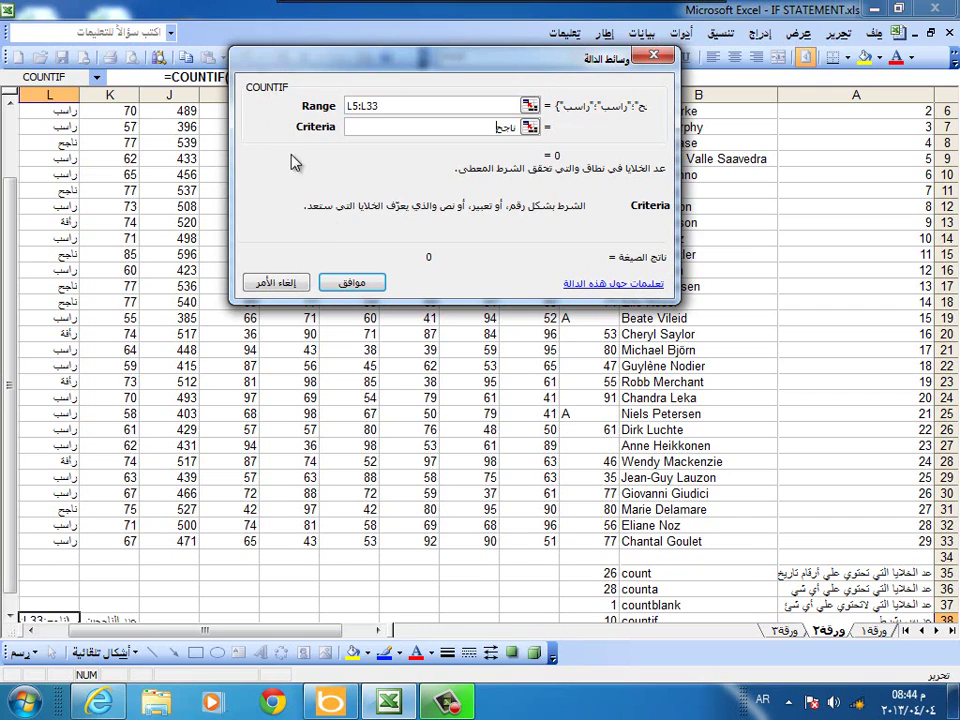
{"action": "left_click", "coordinate": [350, 283]}
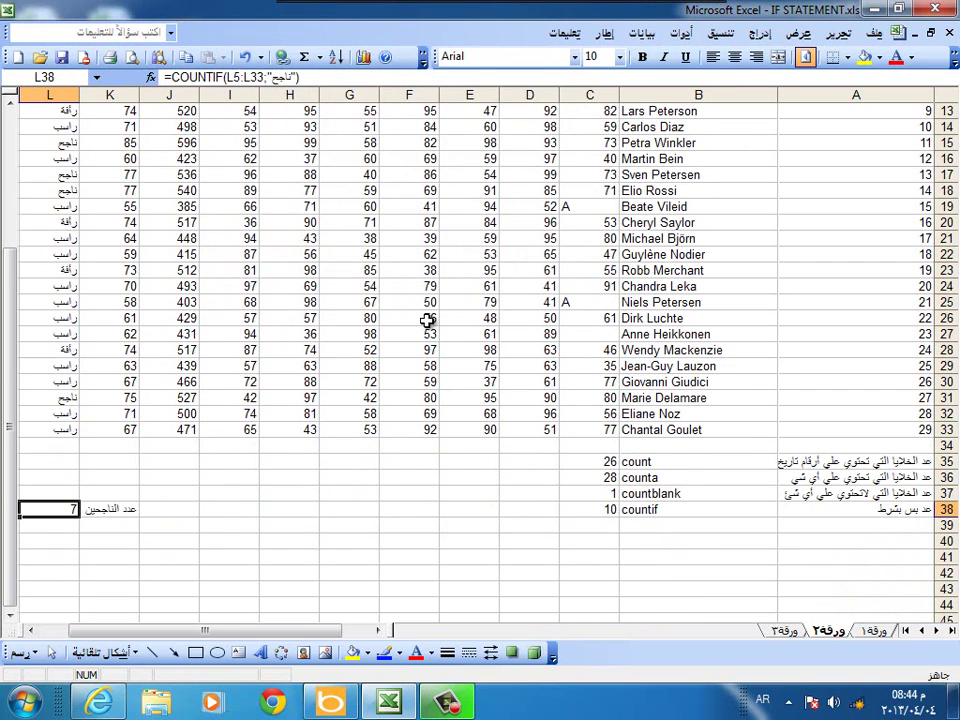
Step: Label cell K39 'عدد الراسبين' in Arabic
{"action": "left_click", "coordinate": [112, 531]}
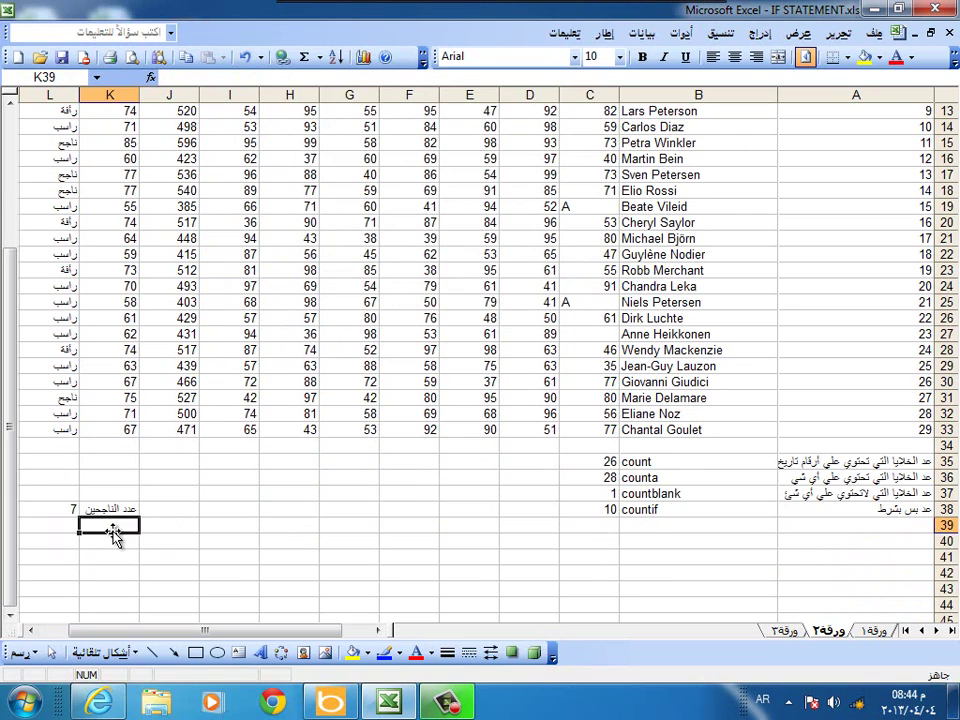
{"action": "key", "text": "alt+shift"}
{"action": "type", "text": "u"}
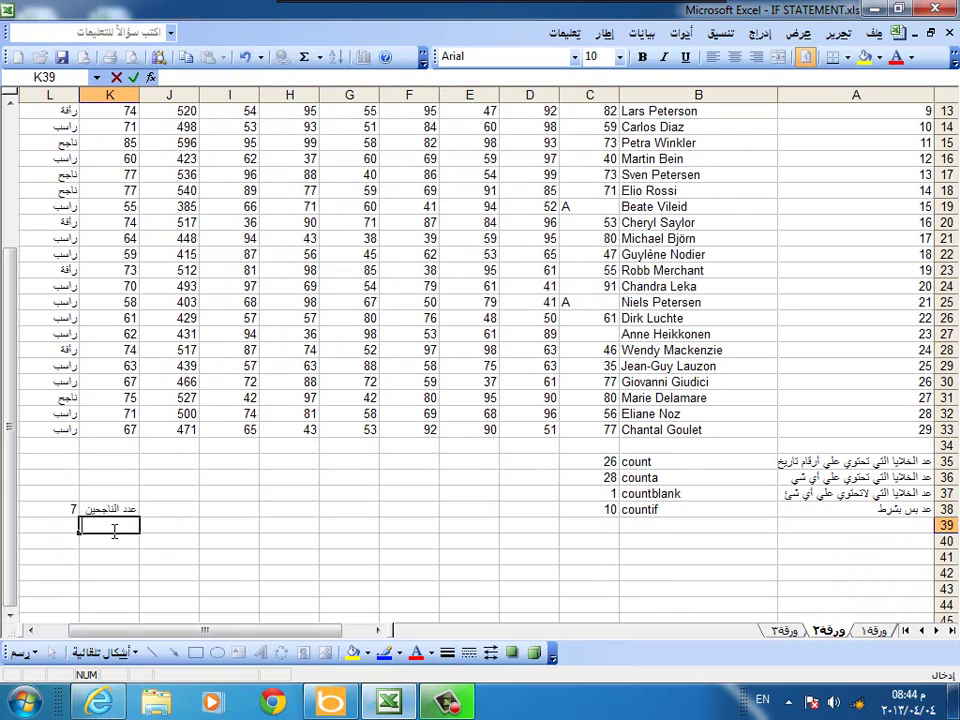
{"action": "key", "text": "alt+shift"}
{"action": "type", "text": "ع"}
{"action": "type", "text": "دد الراس"}
{"action": "type", "text": "بين"}
{"action": "key", "text": "Return"}
Step: Enter =COUNTIF(L5:L33;"راسب") in L39 via the COUNTIF dialog, giving 18 failing students
{"action": "left_click", "coordinate": [68, 529]}
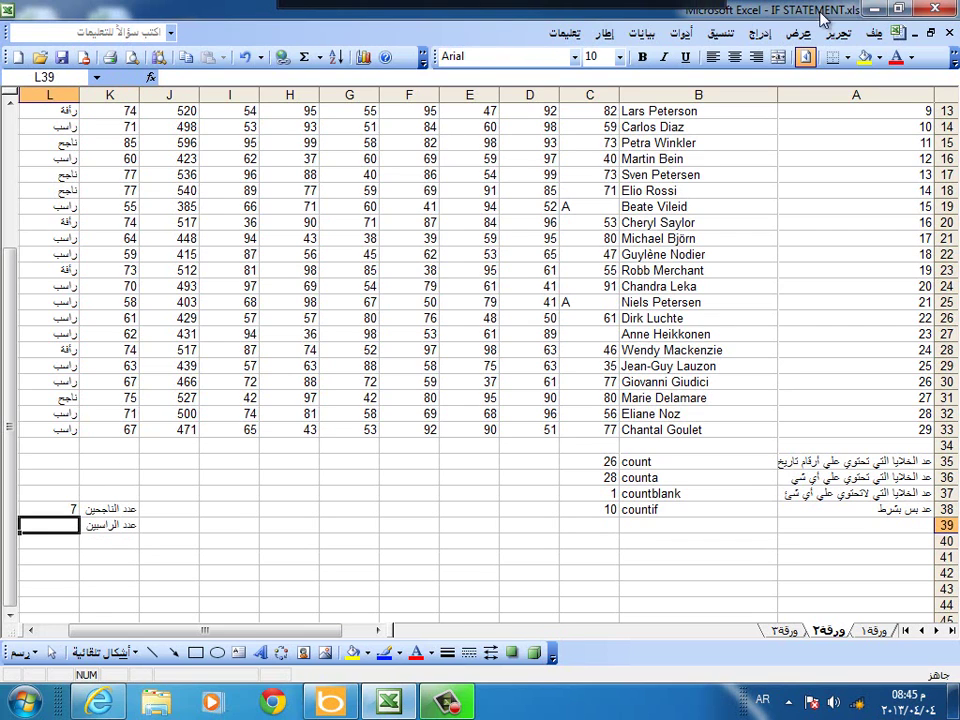
{"action": "left_click", "coordinate": [762, 34]}
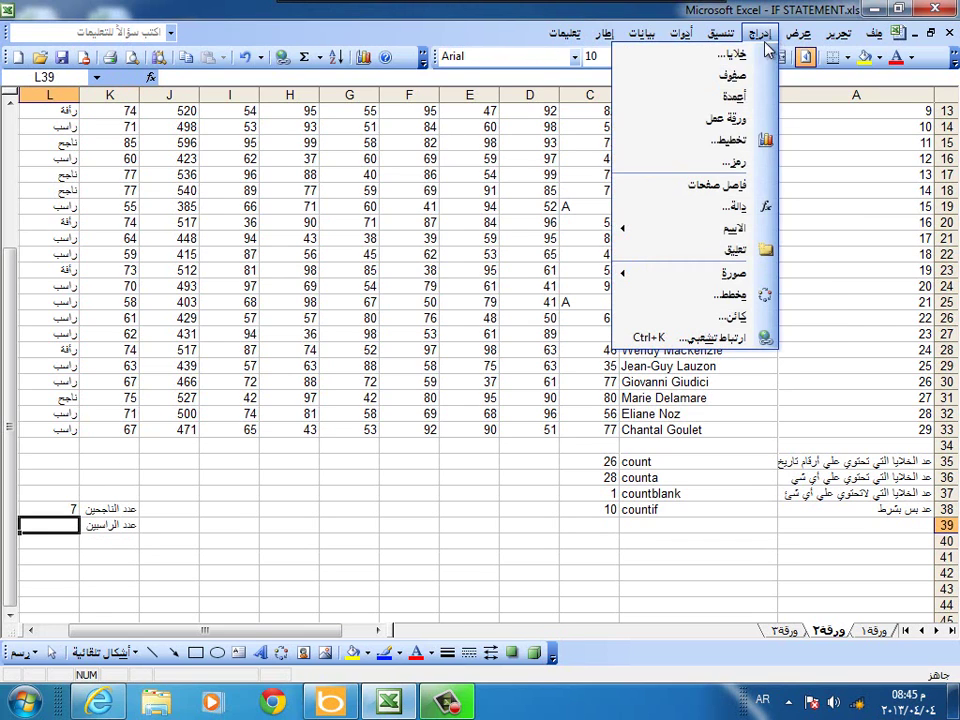
{"action": "left_click", "coordinate": [725, 206]}
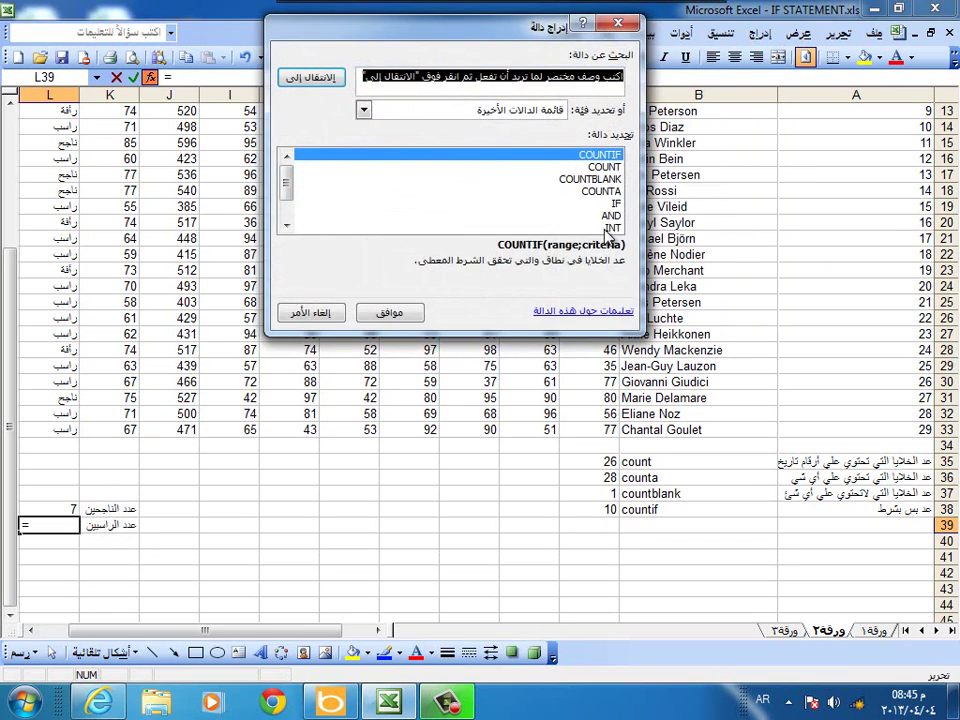
{"action": "left_click", "coordinate": [389, 313]}
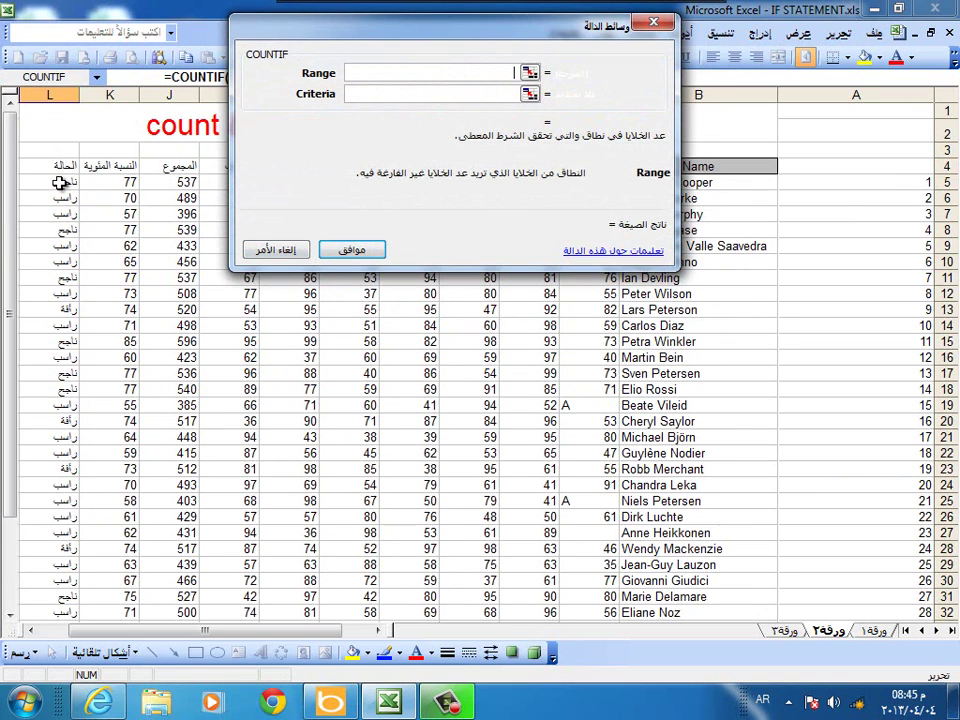
{"action": "left_click_drag", "start_coordinate": [64, 183], "coordinate": [22, 619]}
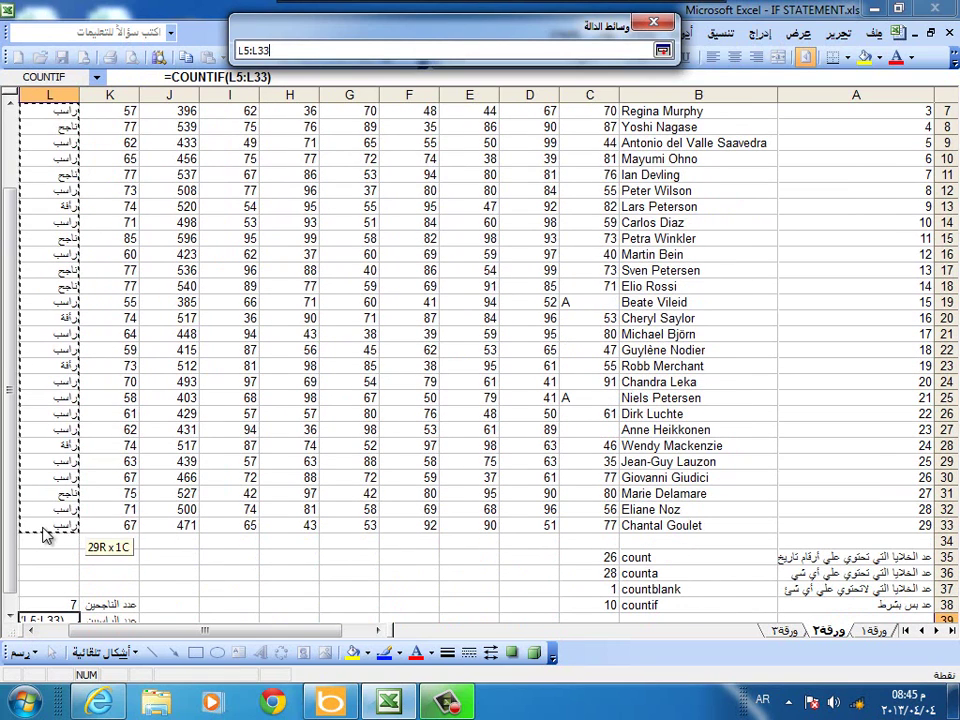
{"action": "left_click_drag", "start_coordinate": [22, 619], "coordinate": [42, 527]}
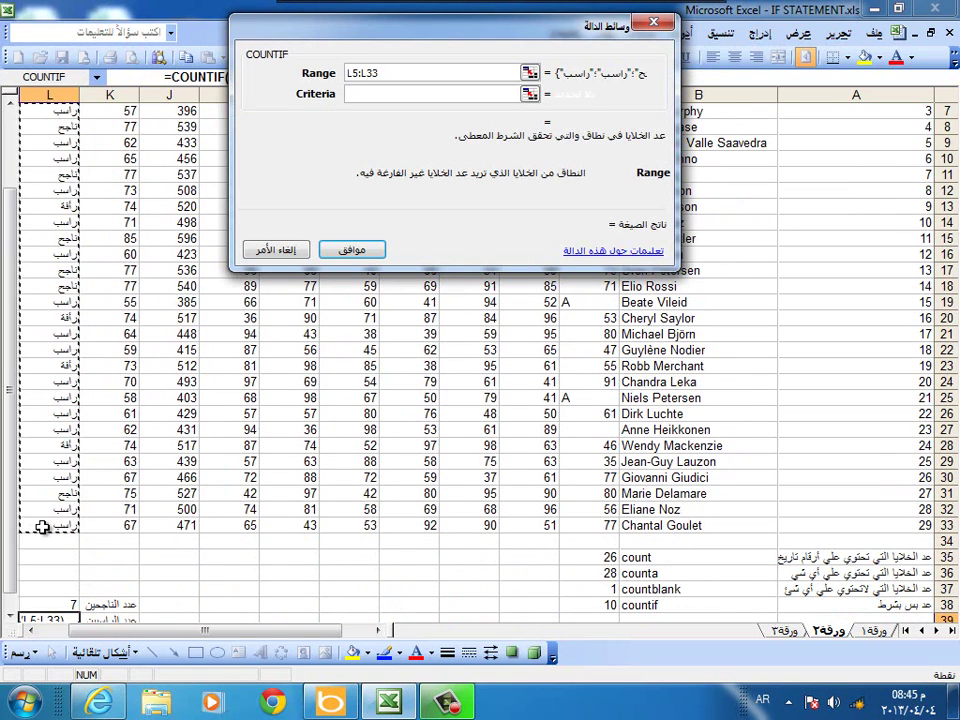
{"action": "left_click", "coordinate": [398, 92]}
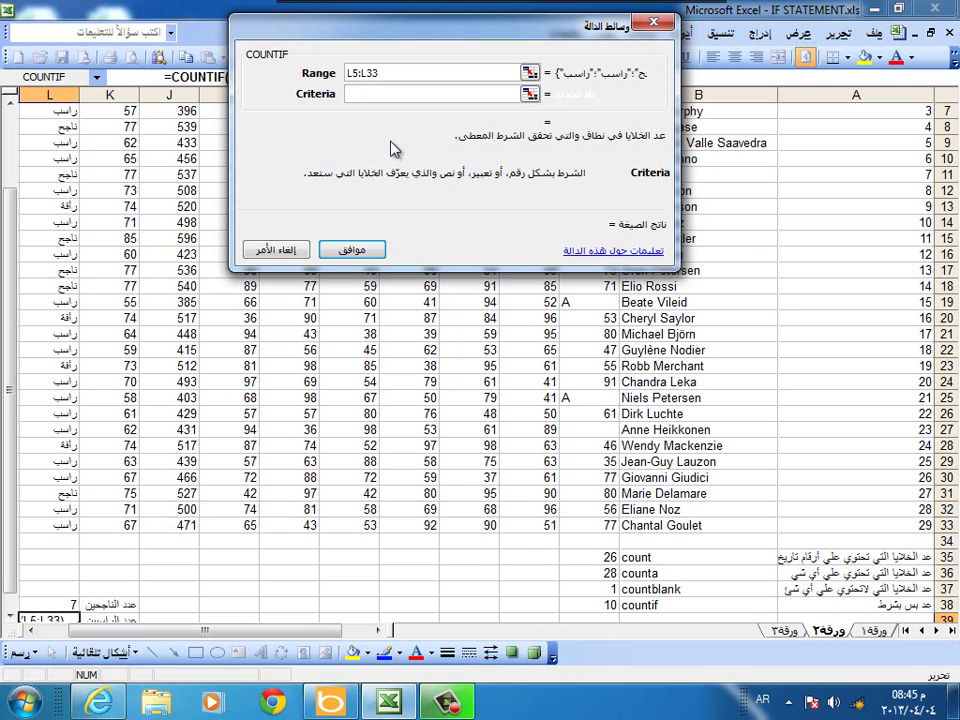
{"action": "key", "text": "alt+shift"}
{"action": "type", "text": "v"}
{"action": "key", "text": "BackSpace"}
{"action": "key", "text": "alt+shift"}
{"action": "type", "text": "ا"}
{"action": "type", "text": "سب"}
{"action": "left_click", "coordinate": [380, 252]}
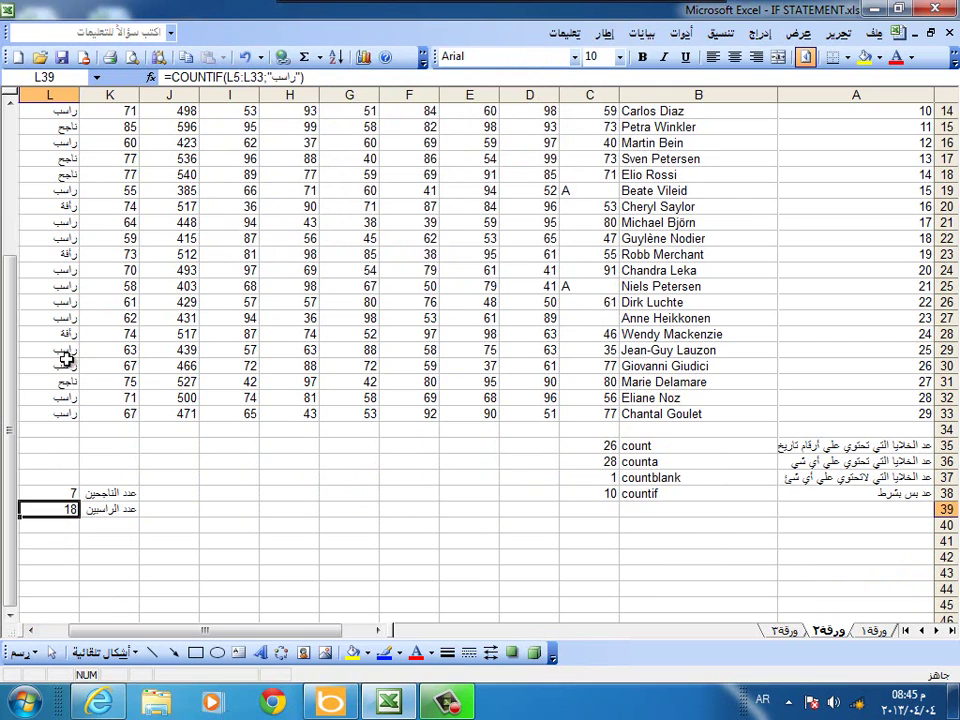
Step: Label cell K40 'مستحقي الرأفة' for the leniency count
{"action": "left_click", "coordinate": [105, 524]}
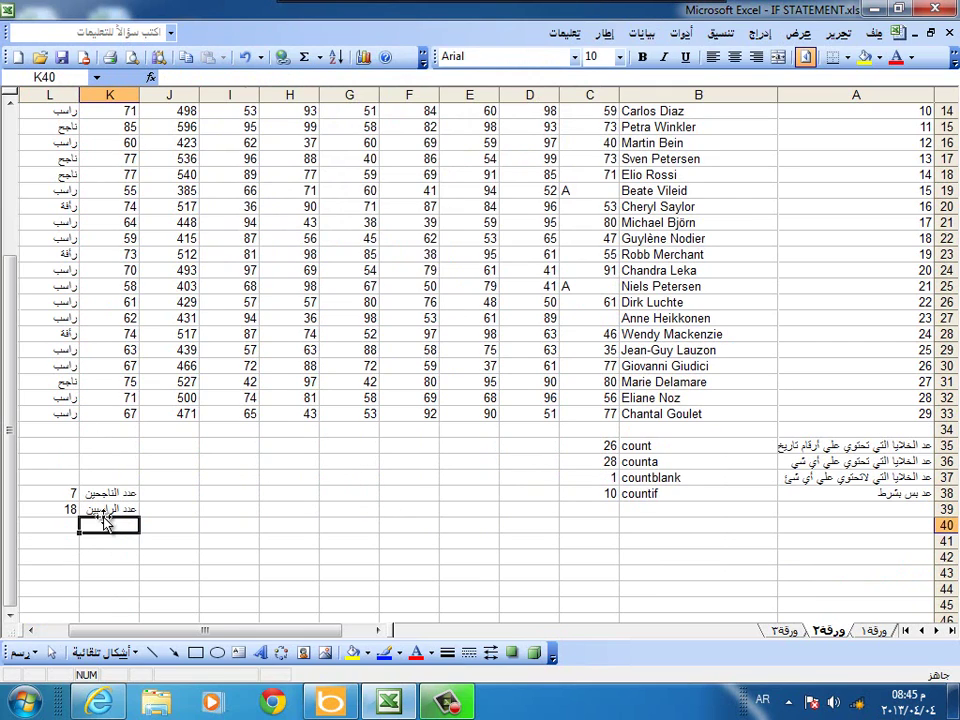
{"action": "type", "text": "مس"}
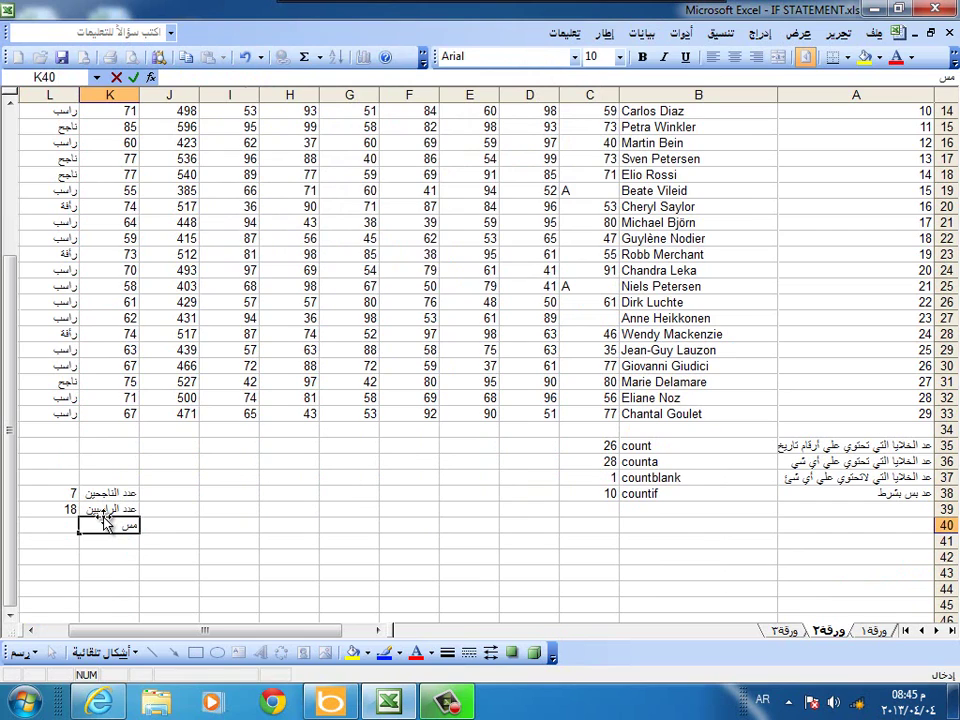
{"action": "type", "text": "ت"}
{"action": "type", "text": "حقي ال"}
{"action": "type", "text": "رأفة"}
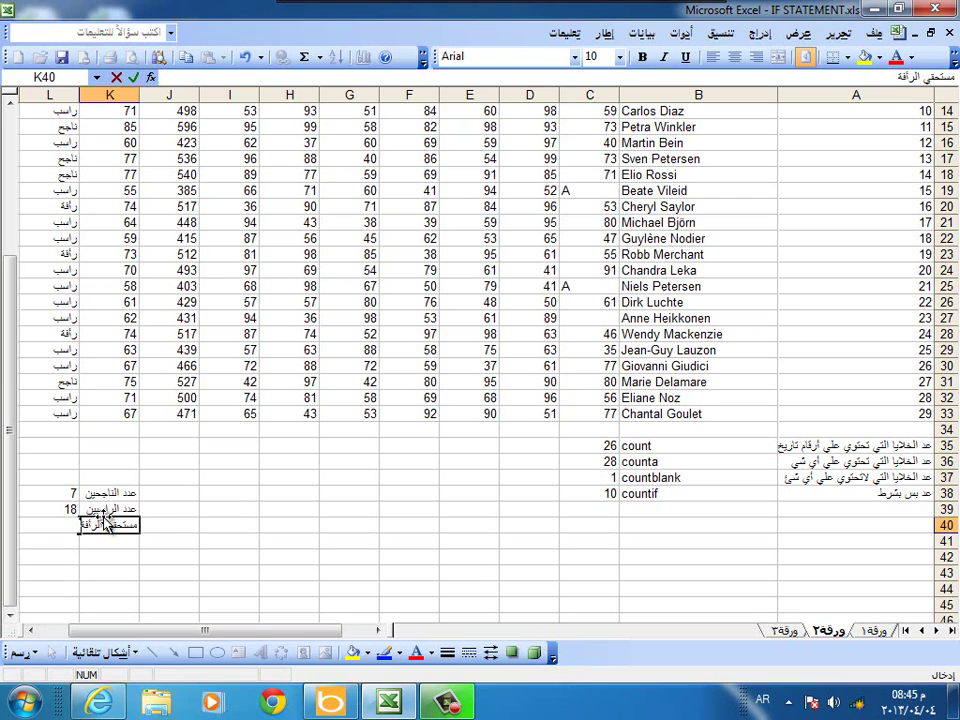
{"action": "key", "text": "Return"}
Step: Enter =COUNTIF(L5:L33;"رأفة") in L40 via the COUNTIF dialog, giving 4 leniency cases
{"action": "left_click", "coordinate": [60, 524]}
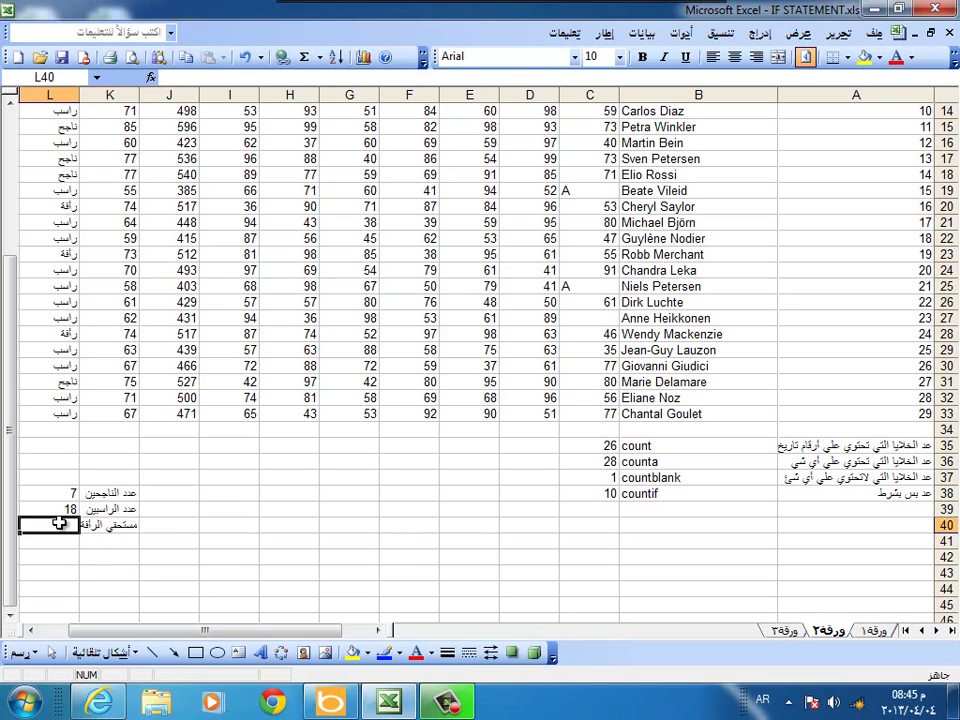
{"action": "left_click", "coordinate": [760, 33]}
{"action": "left_click", "coordinate": [740, 207]}
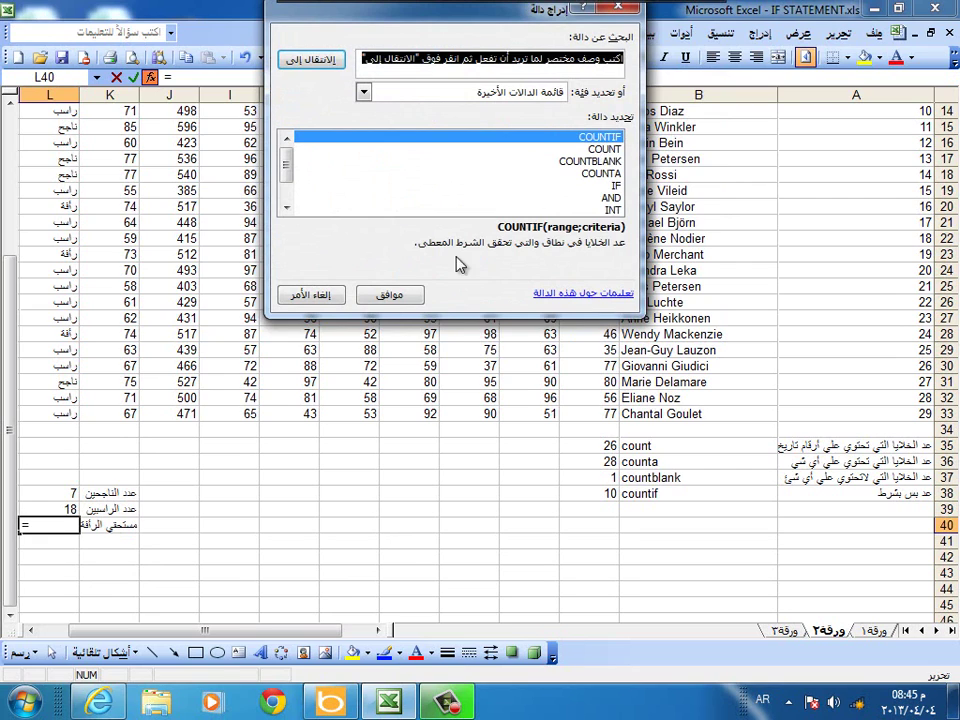
{"action": "left_click", "coordinate": [390, 294]}
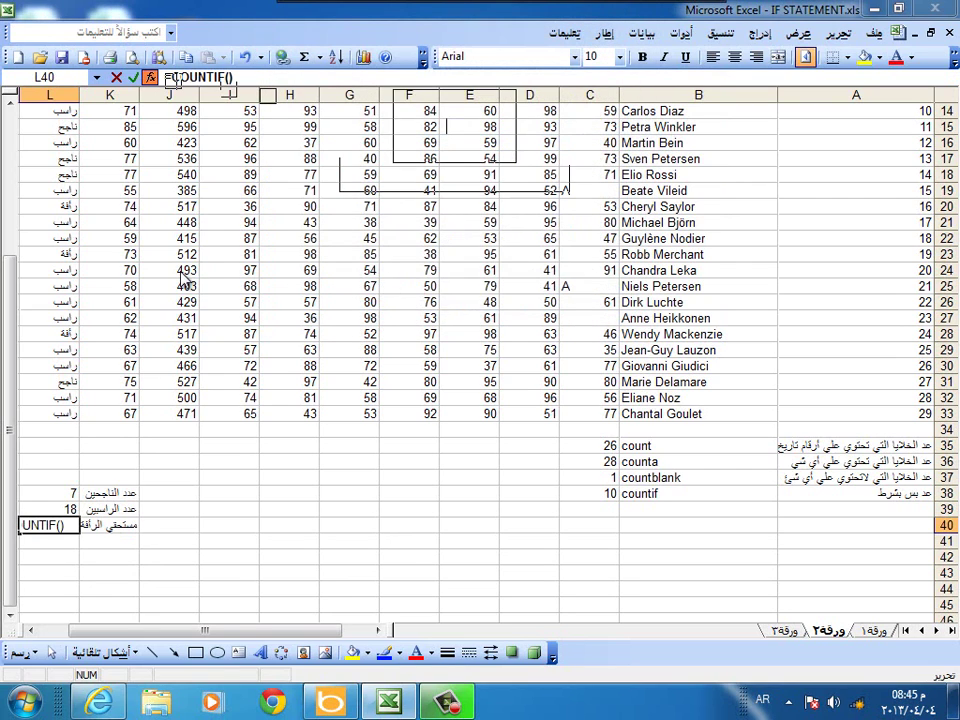
{"action": "scroll", "coordinate": [185, 280], "scroll_direction": "up", "scroll_amount": 5}
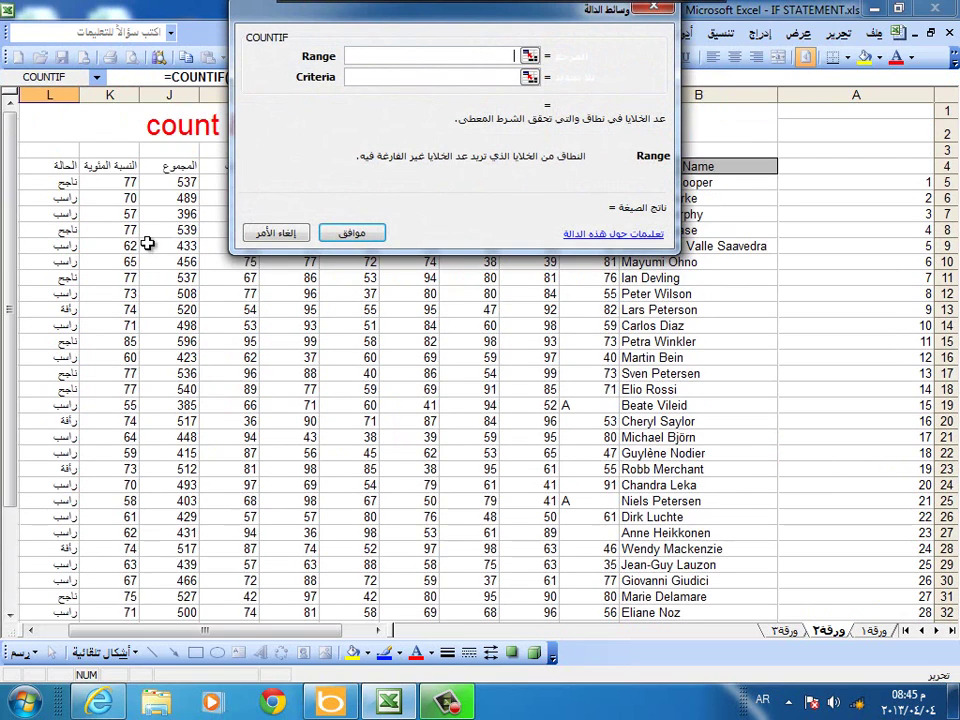
{"action": "mouse_move", "coordinate": [40, 182]}
{"action": "left_mouse_down"}
{"action": "mouse_move", "coordinate": [264, 611]}
{"action": "mouse_move", "coordinate": [388, 535]}
{"action": "left_mouse_up"}
{"action": "left_click_drag", "start_coordinate": [388, 503], "coordinate": [388, 503]}
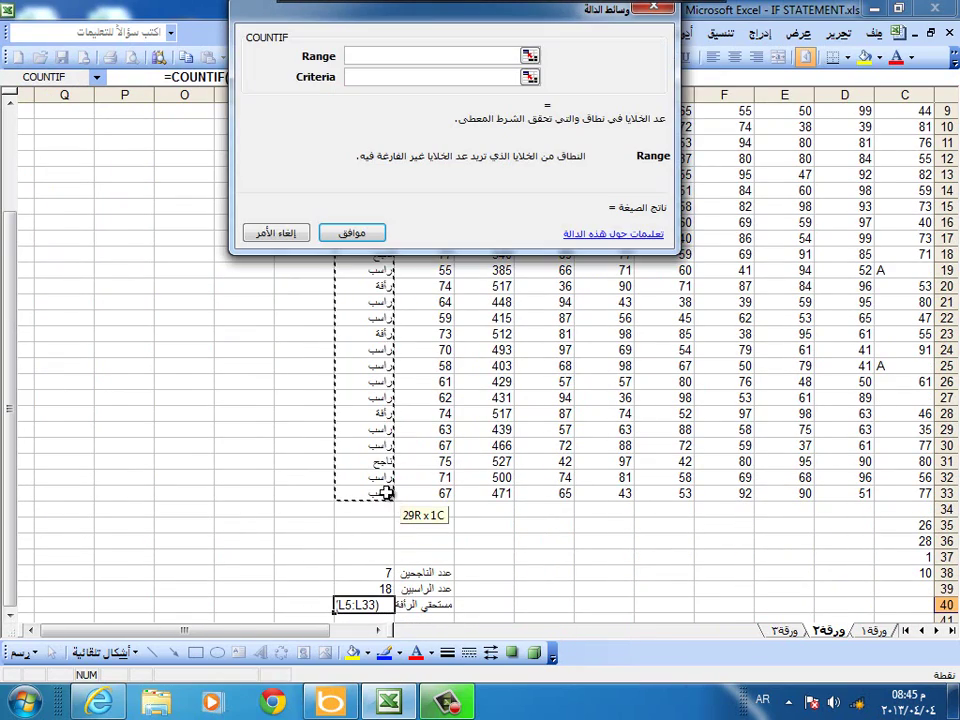
{"action": "scroll", "coordinate": [381, 548], "scroll_direction": "up", "scroll_amount": 3}
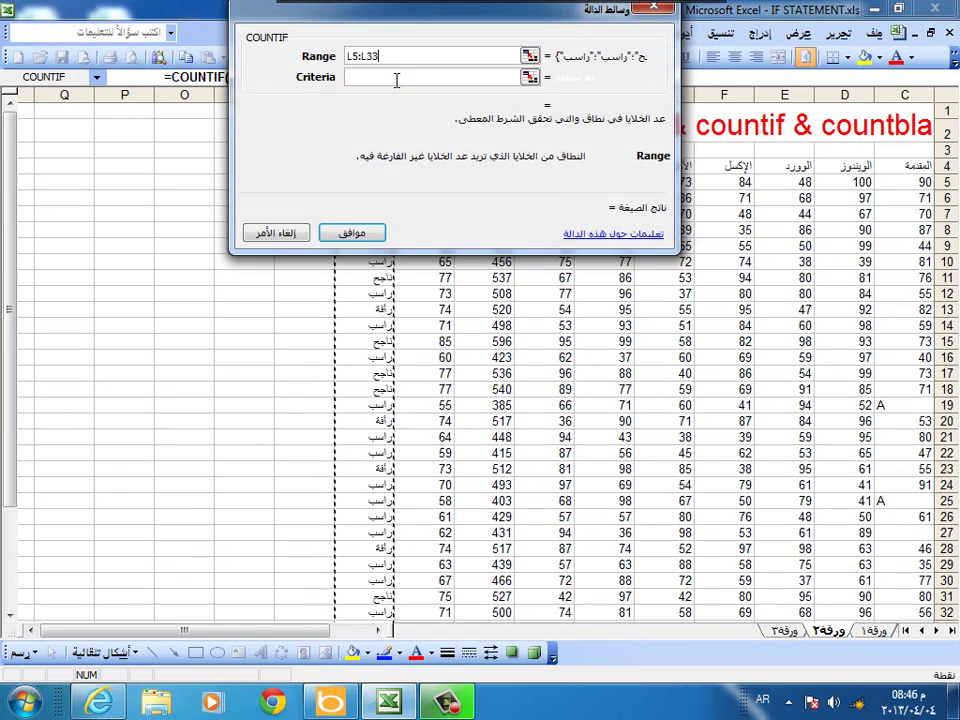
{"action": "left_click", "coordinate": [398, 78]}
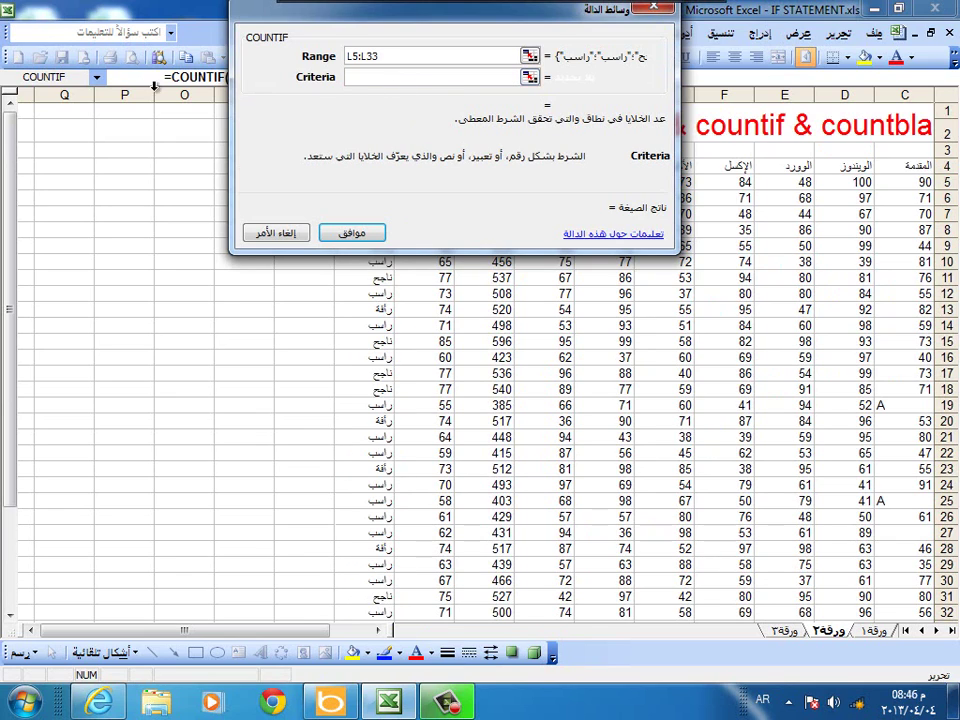
{"action": "type", "text": "ا"}
{"action": "type", "text": "أفة"}
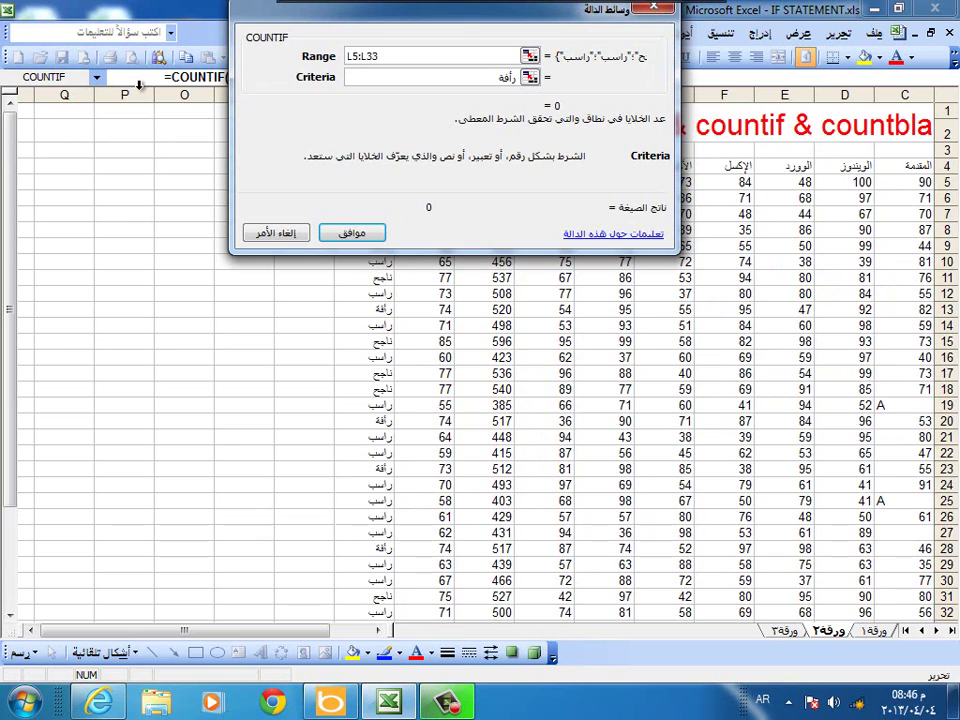
{"action": "left_click", "coordinate": [360, 232]}
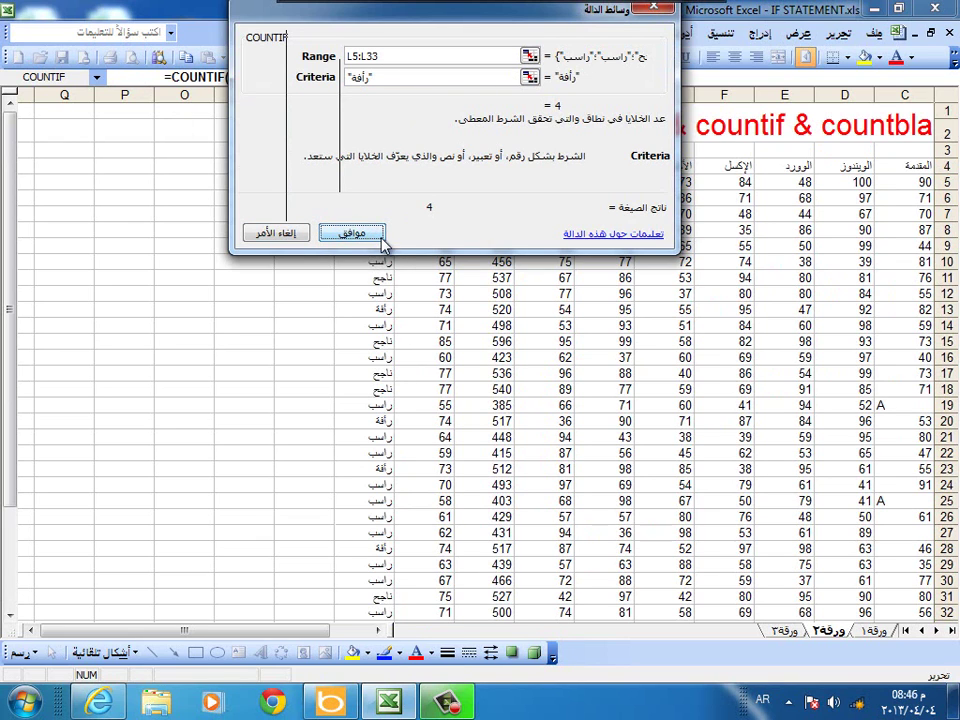
{"action": "left_click", "coordinate": [383, 245]}
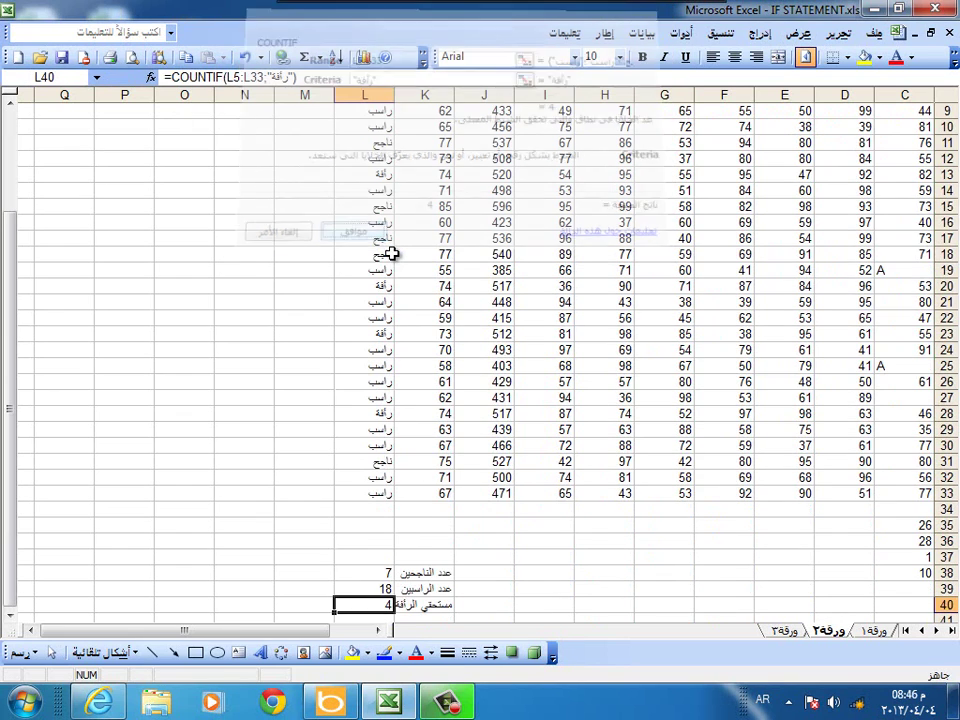
{"action": "scroll", "coordinate": [385, 252], "scroll_direction": "down", "scroll_amount": 1}
{"action": "scroll", "coordinate": [395, 253], "scroll_direction": "down", "scroll_amount": 1}
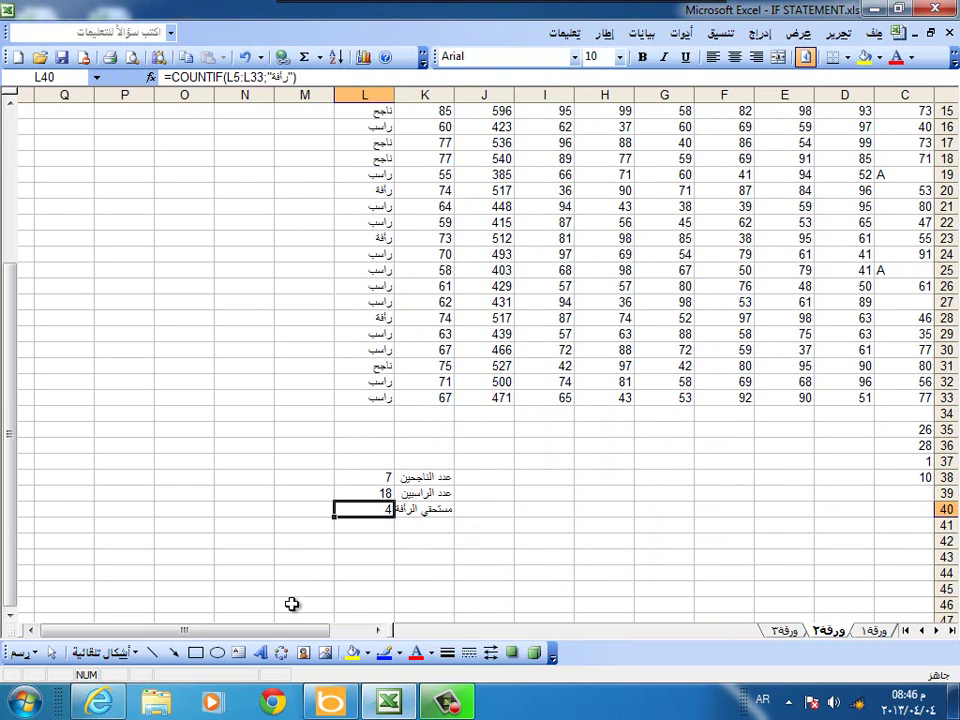
{"action": "left_click_drag", "start_coordinate": [265, 636], "coordinate": [295, 636]}
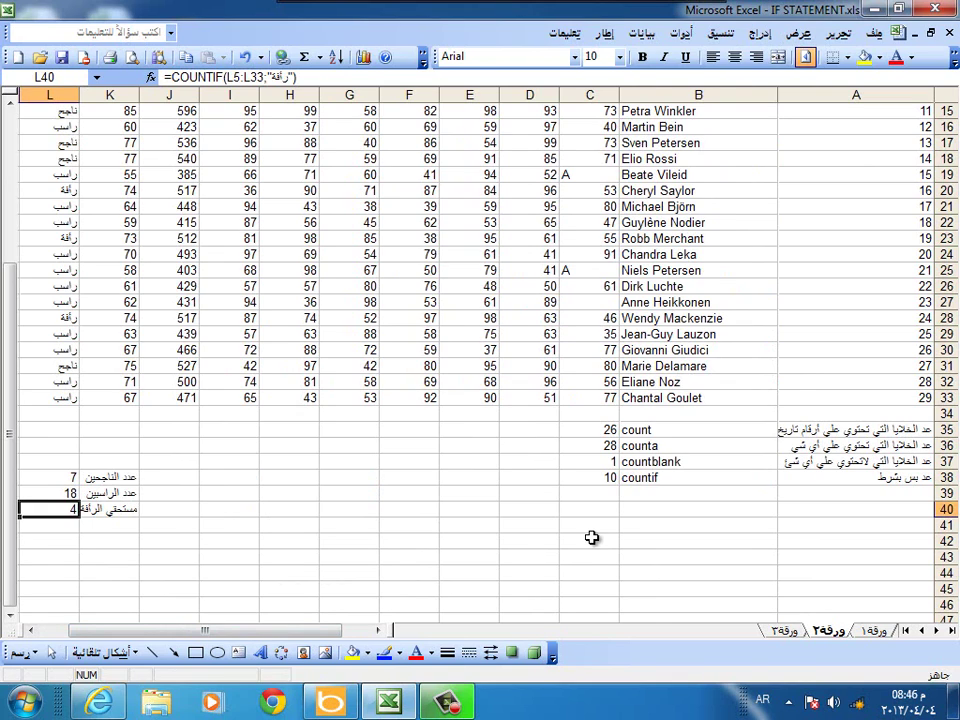
{"action": "left_click", "coordinate": [657, 430]}
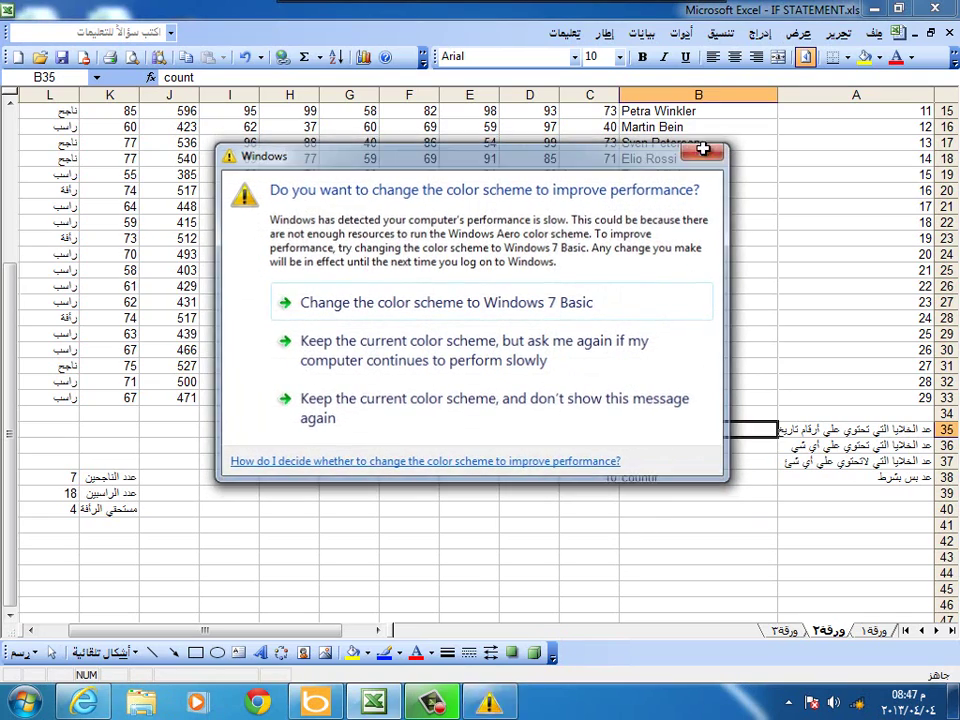
Step: Dismiss the Windows colour-scheme prompt and select the grade block C5:I33
{"action": "left_click", "coordinate": [704, 149]}
{"action": "scroll", "coordinate": [470, 233], "scroll_direction": "up", "scroll_amount": 3}
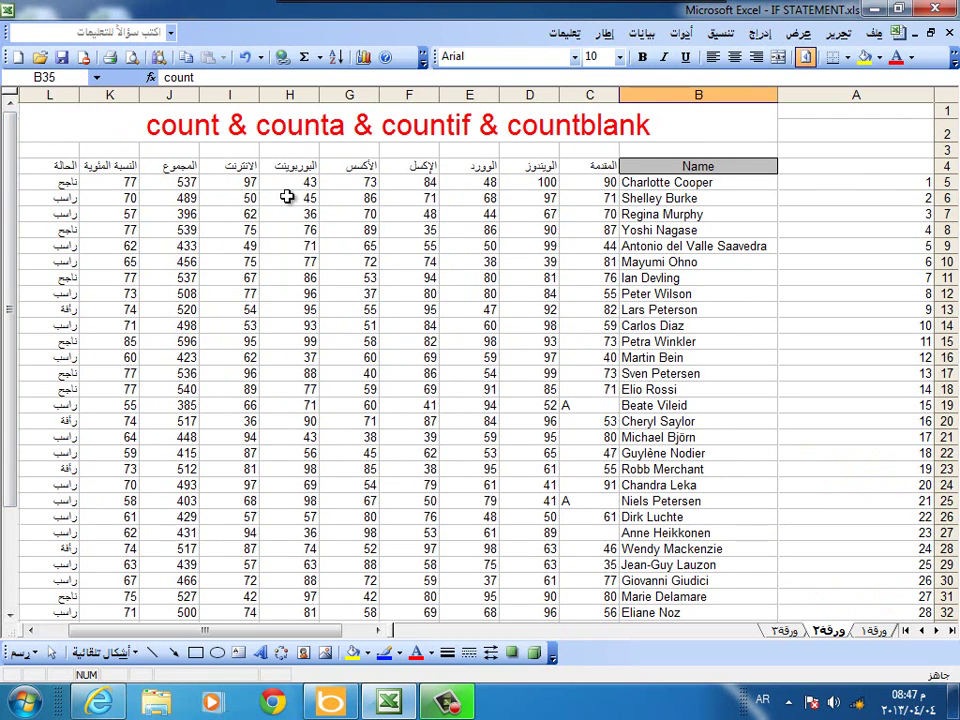
{"action": "left_click_drag", "start_coordinate": [560, 181], "coordinate": [232, 544]}
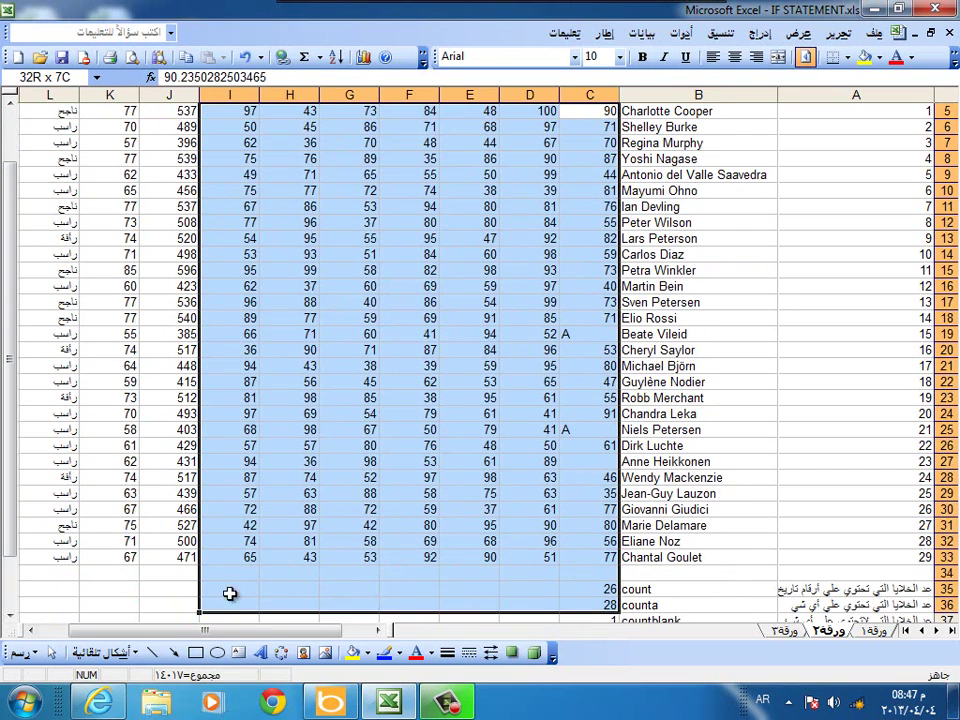
{"action": "left_click_drag", "start_coordinate": [232, 544], "coordinate": [243, 567]}
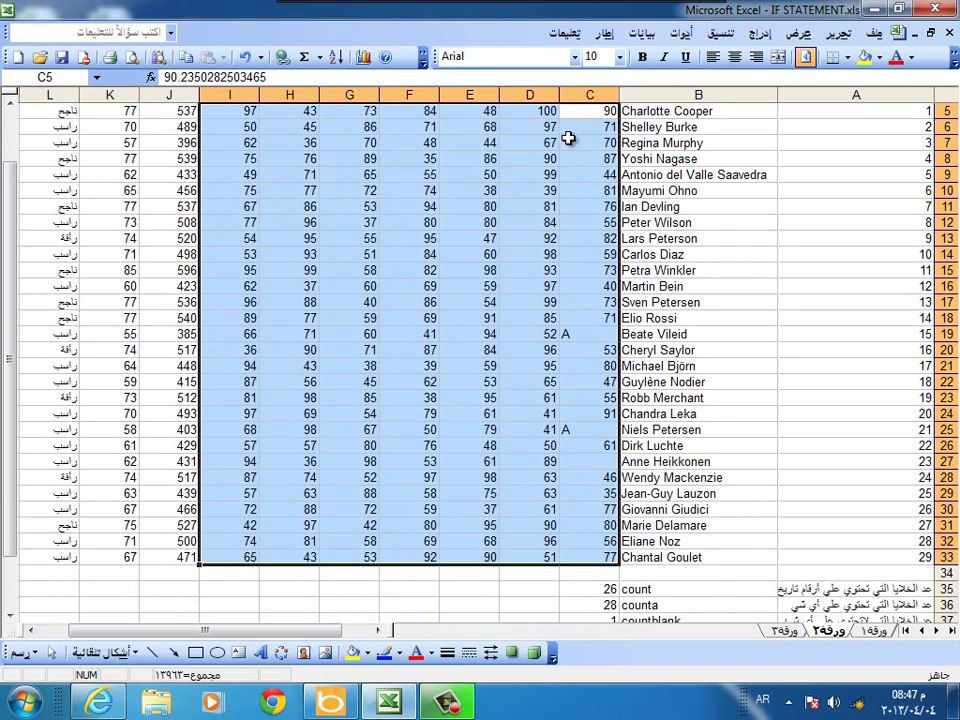
{"action": "scroll", "coordinate": [425, 110], "scroll_direction": "up", "scroll_amount": 2}
{"action": "scroll", "coordinate": [250, 460], "scroll_direction": "down", "scroll_amount": 2}
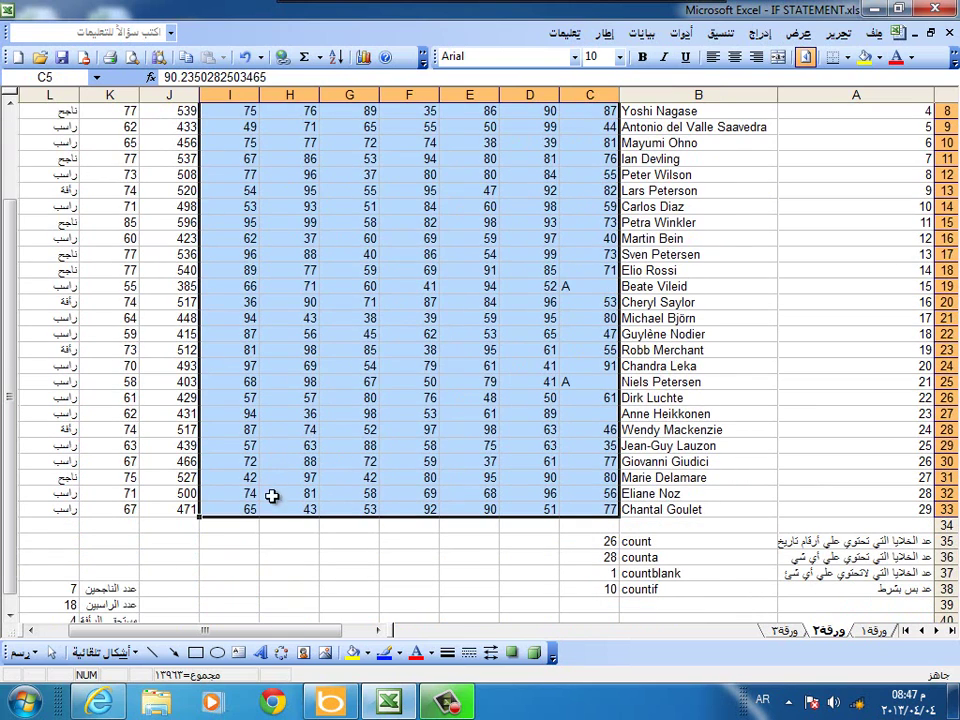
Step: Put =COUNT(C5:I33) in I37 via Insert Function, counting 200 numeric grades
{"action": "left_click", "coordinate": [252, 568]}
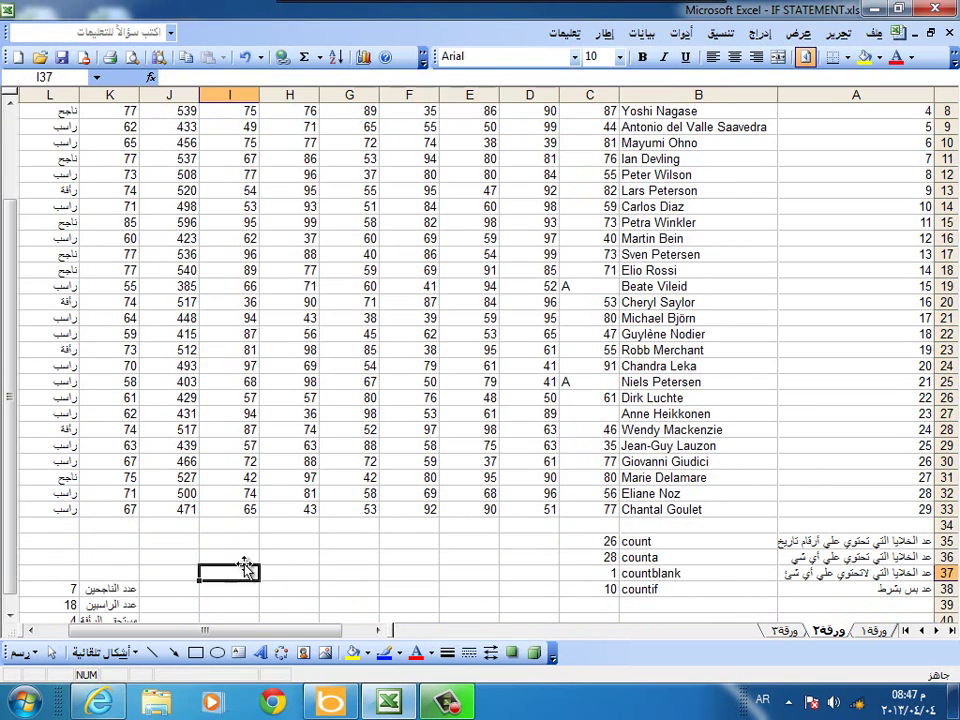
{"action": "left_click", "coordinate": [760, 33]}
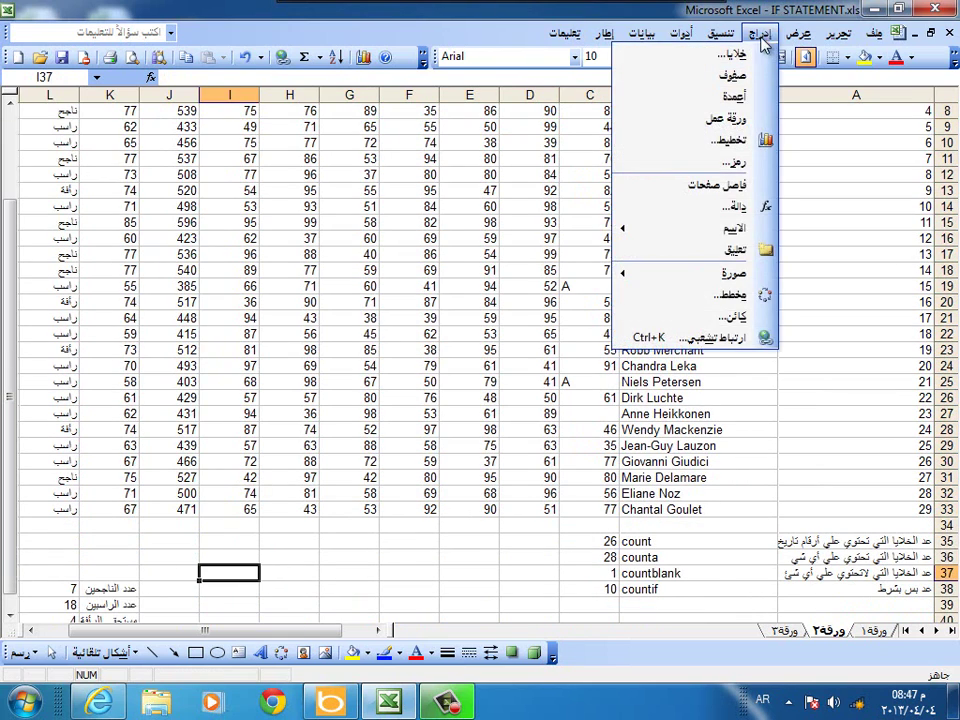
{"action": "left_click", "coordinate": [734, 207]}
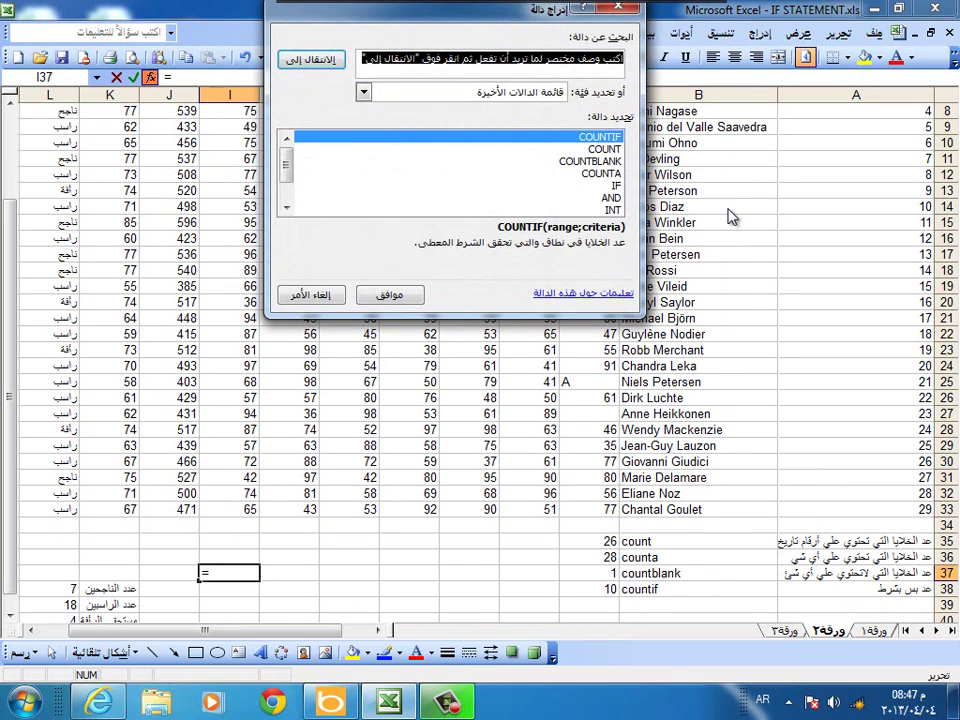
{"action": "left_click", "coordinate": [605, 149]}
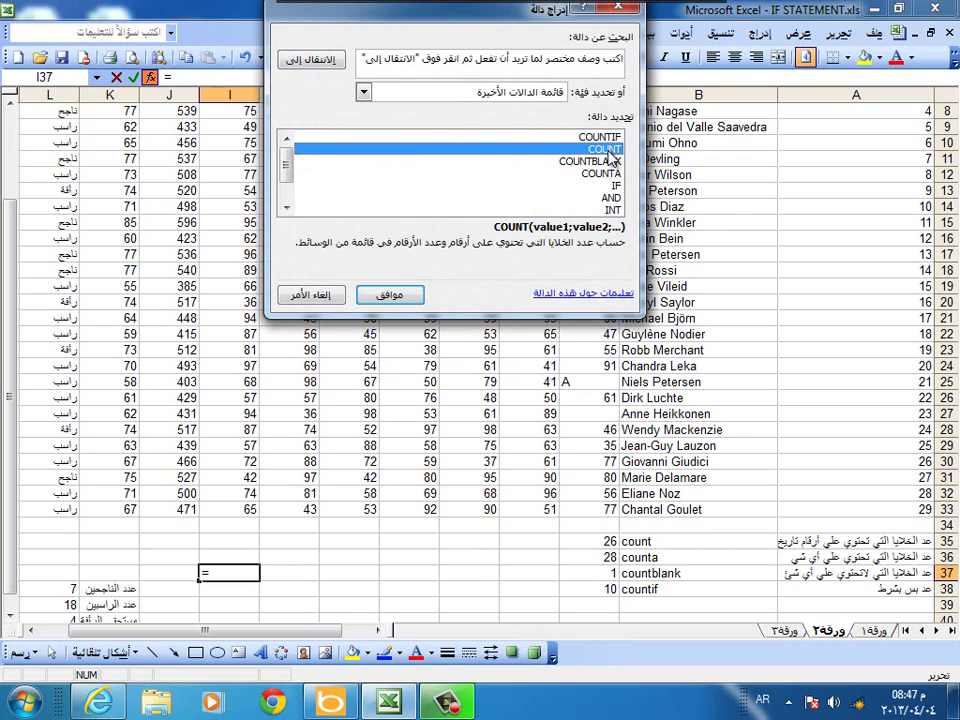
{"action": "left_click", "coordinate": [388, 297]}
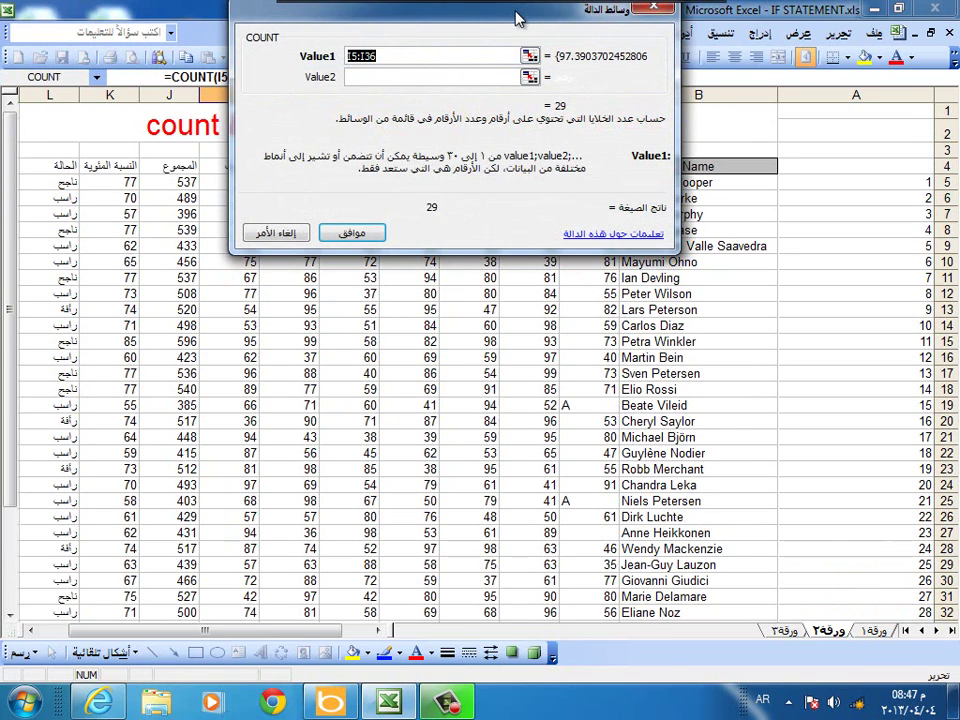
{"action": "left_click_drag", "start_coordinate": [400, 12], "coordinate": [845, 205]}
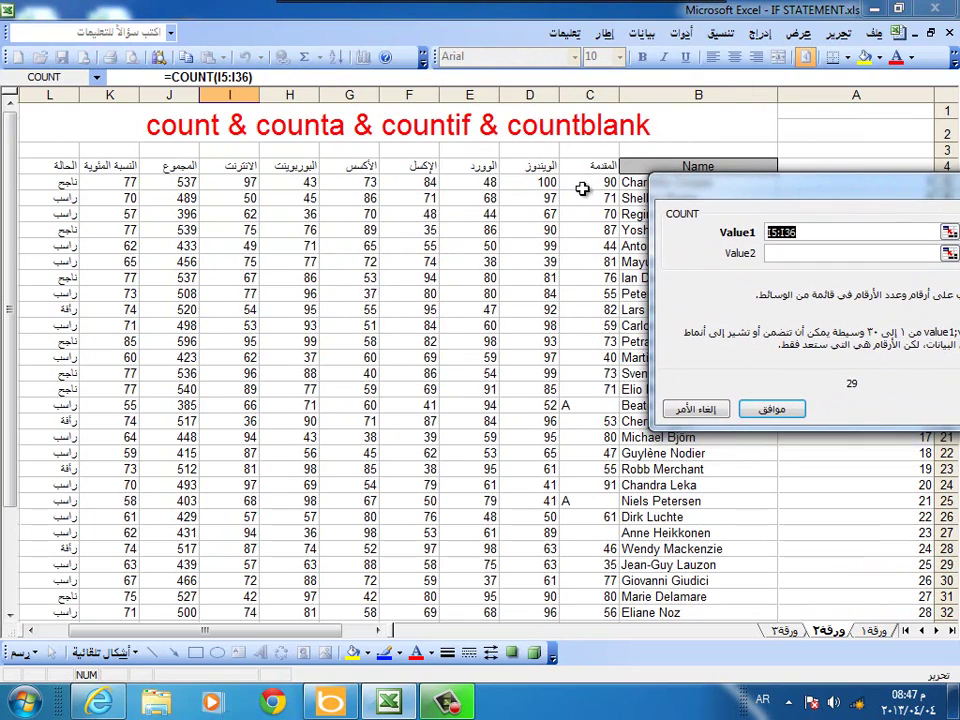
{"action": "mouse_move", "coordinate": [605, 183]}
{"action": "left_mouse_down"}
{"action": "mouse_move", "coordinate": [244, 227]}
{"action": "mouse_move", "coordinate": [237, 537]}
{"action": "mouse_move", "coordinate": [240, 522]}
{"action": "left_mouse_up"}
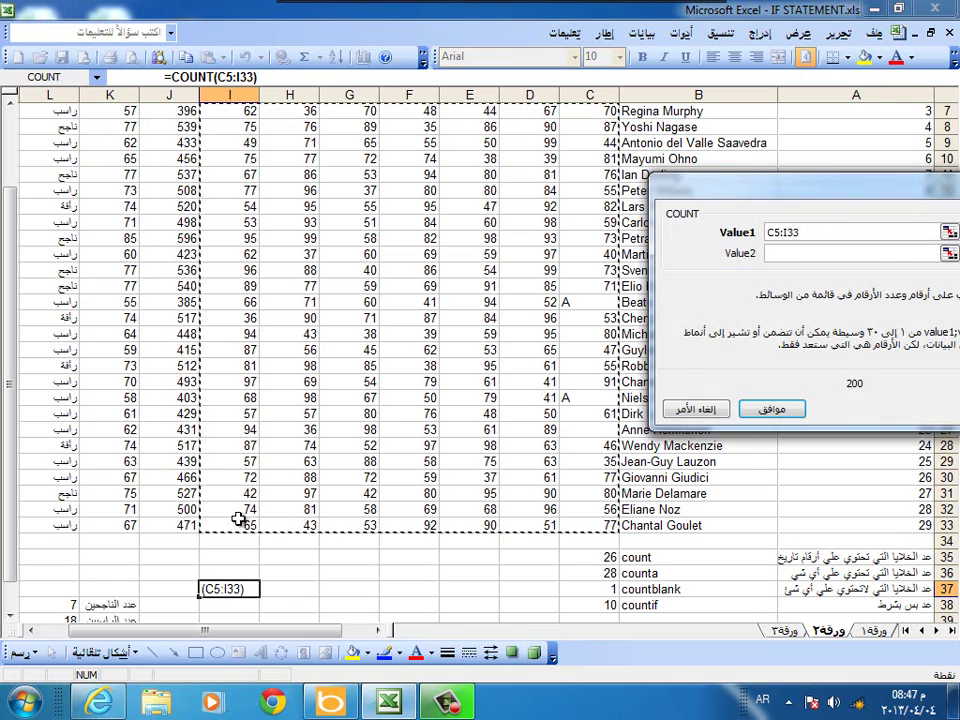
{"action": "left_click", "coordinate": [762, 410]}
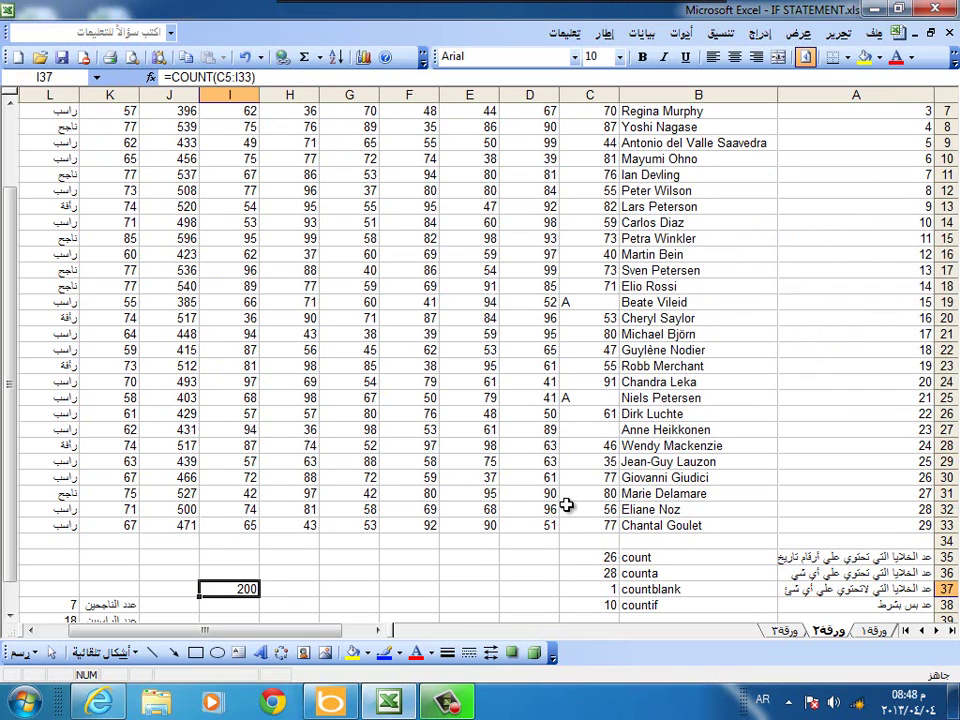
Step: Replace the letter A in C19 with the score 87, raising the total count to 201
{"action": "left_click", "coordinate": [575, 398]}
{"action": "left_click", "coordinate": [581, 304]}
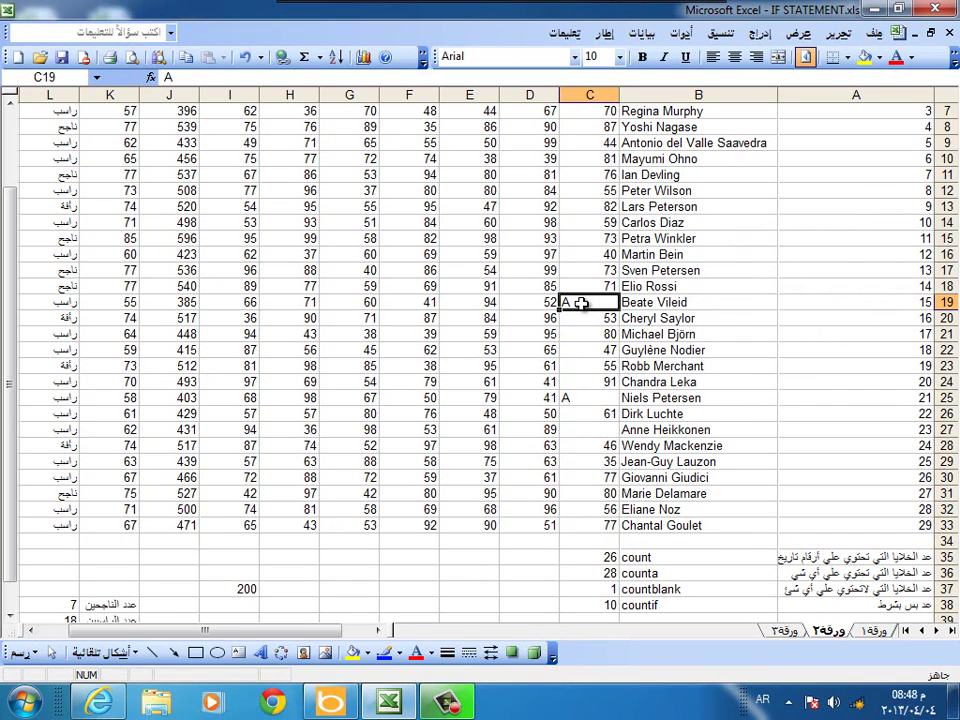
{"action": "type", "text": "87"}
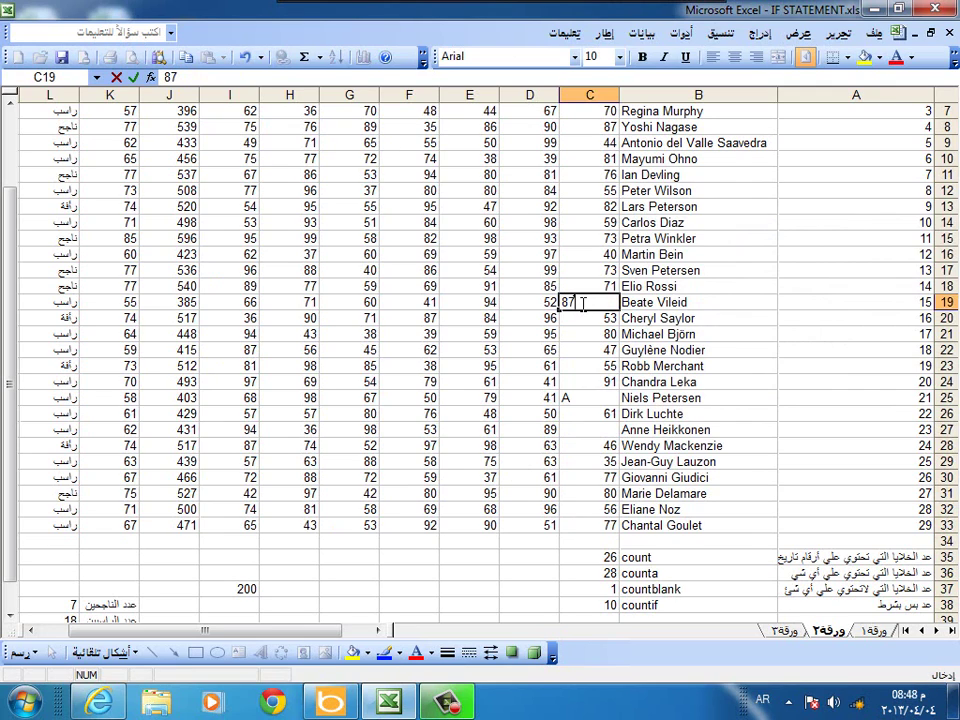
{"action": "key", "text": "Return"}
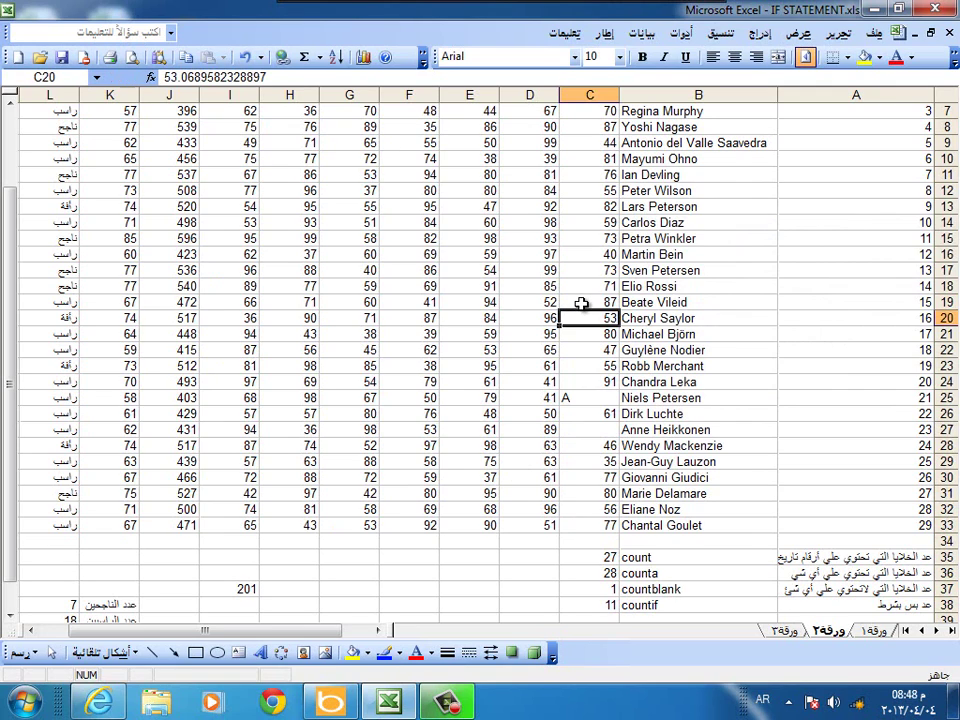